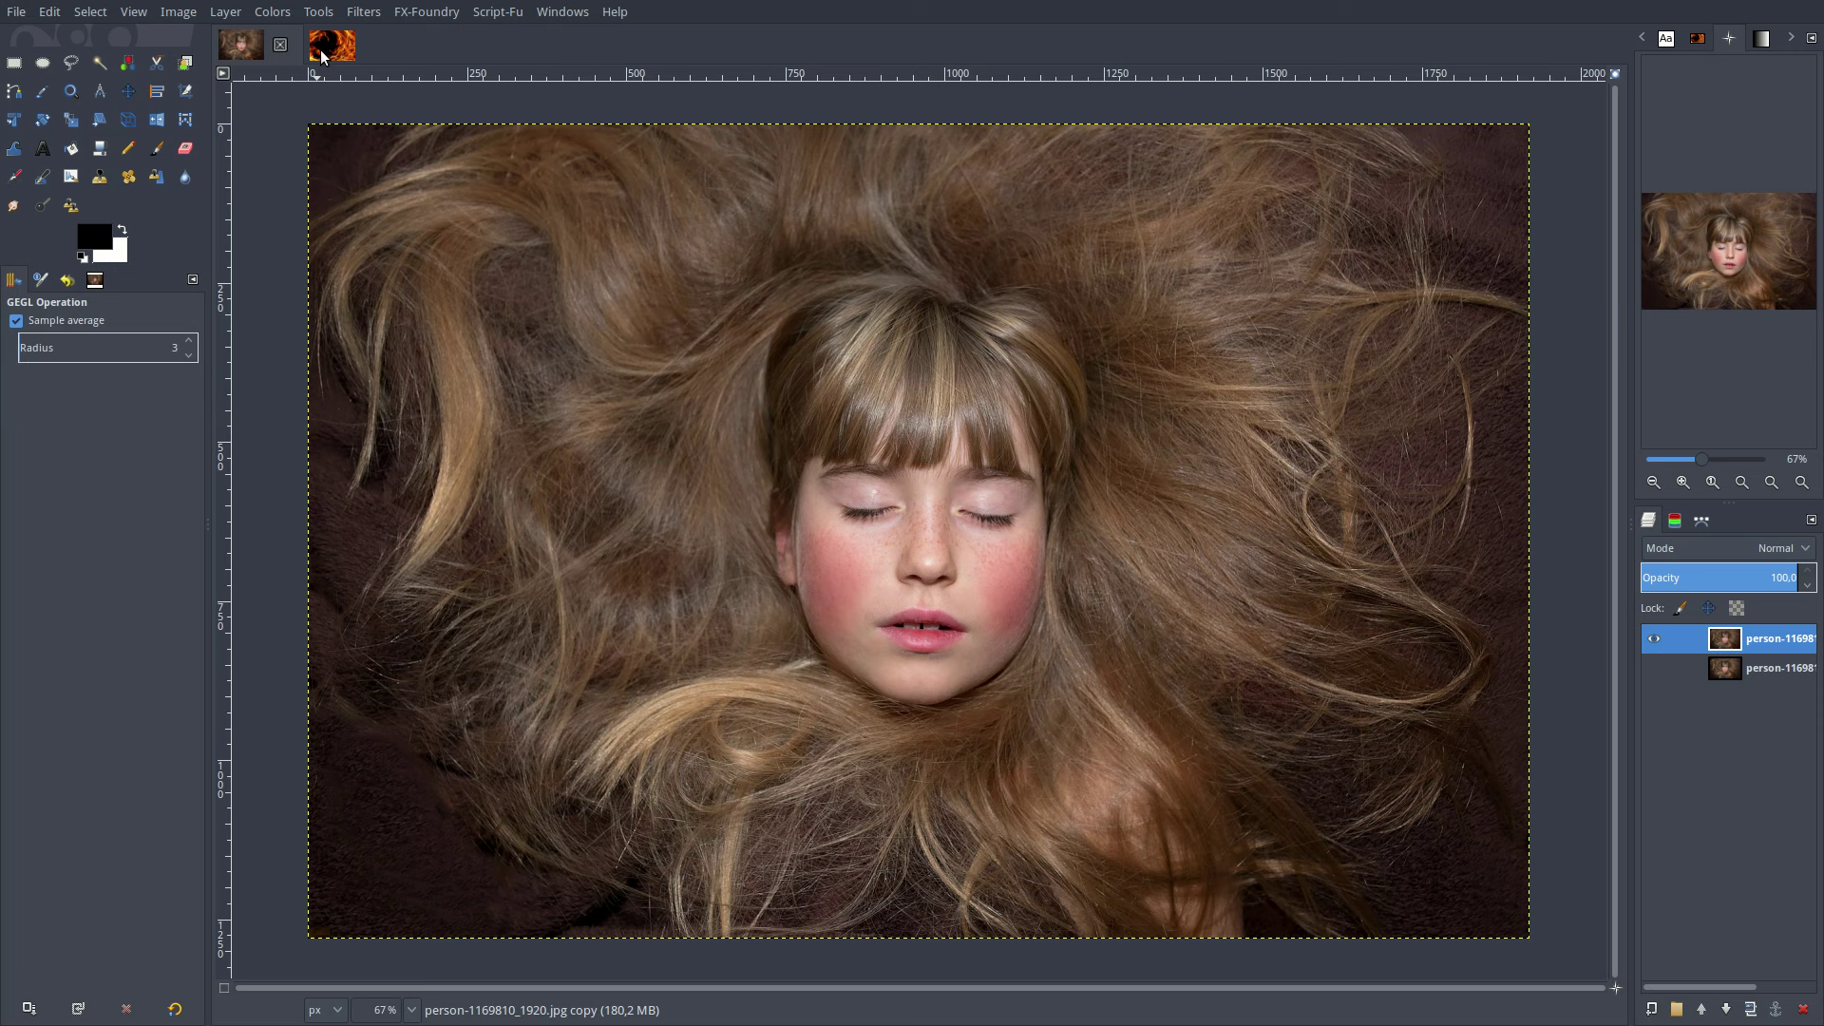
Duplicate the portrait layer and hide one of the copies.
left_click(322, 48)
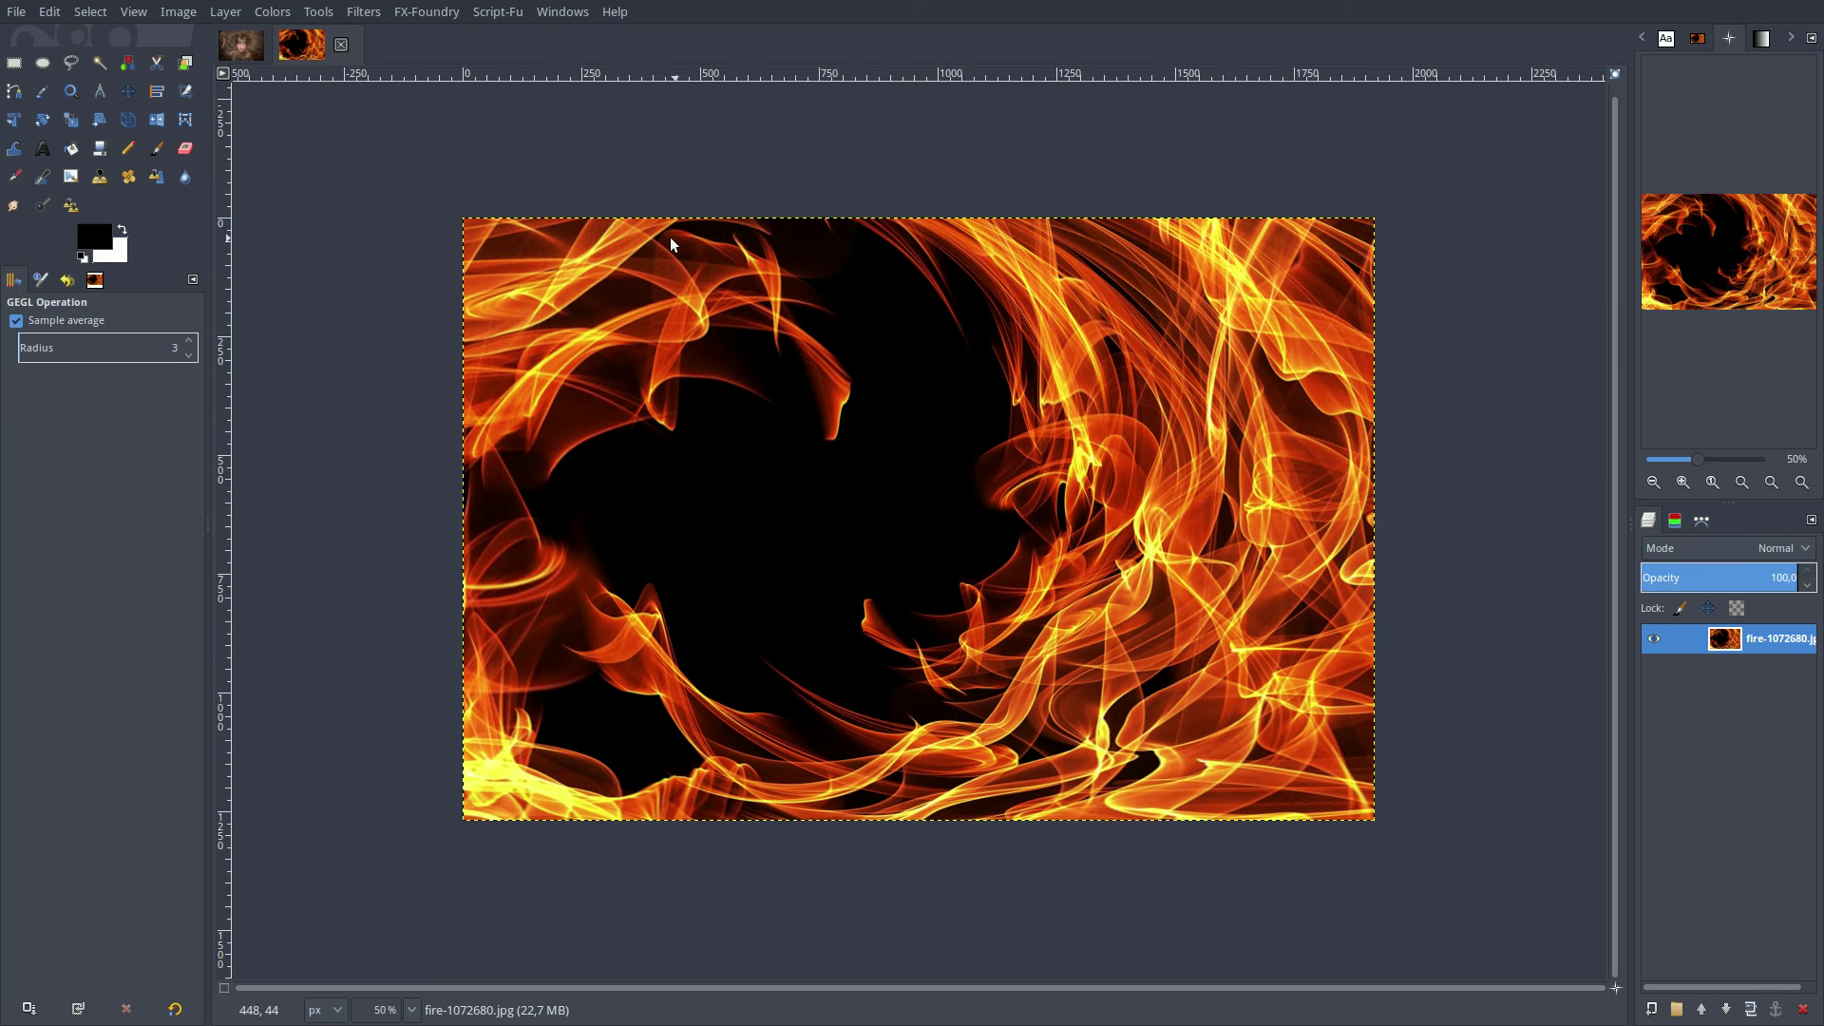
left_click(241, 45)
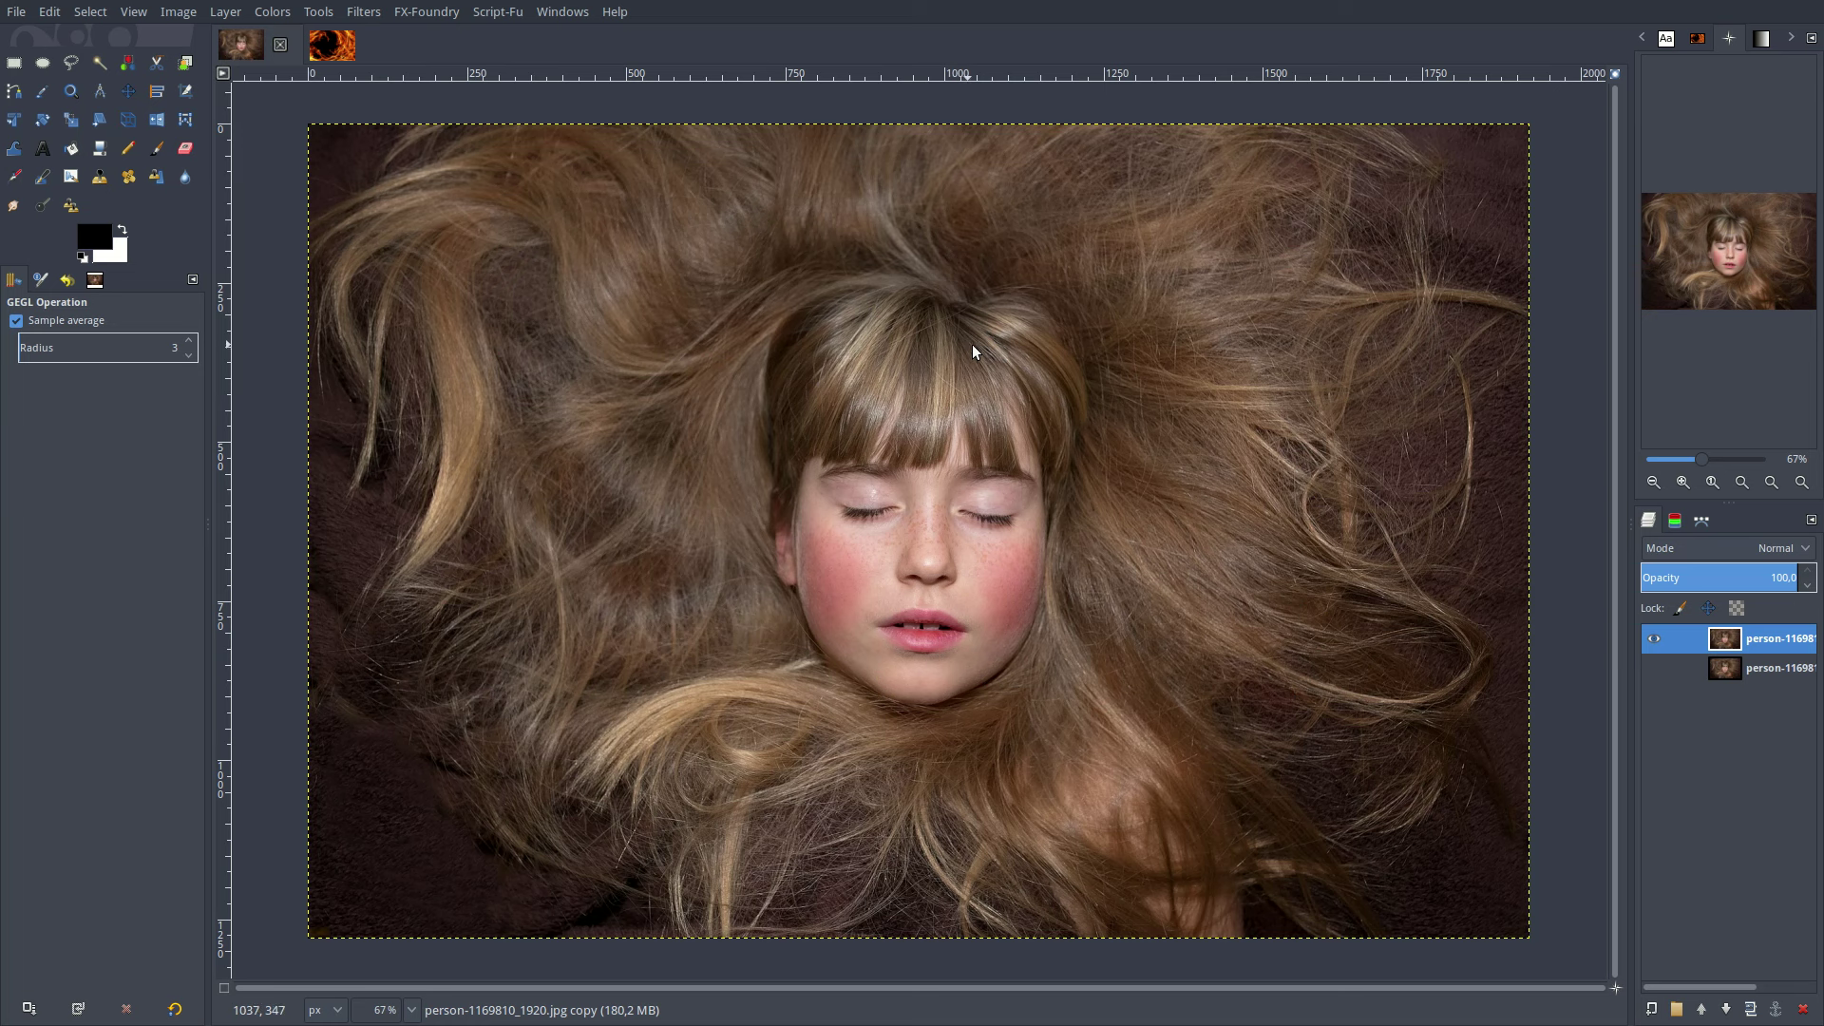
left_click(1751, 1009)
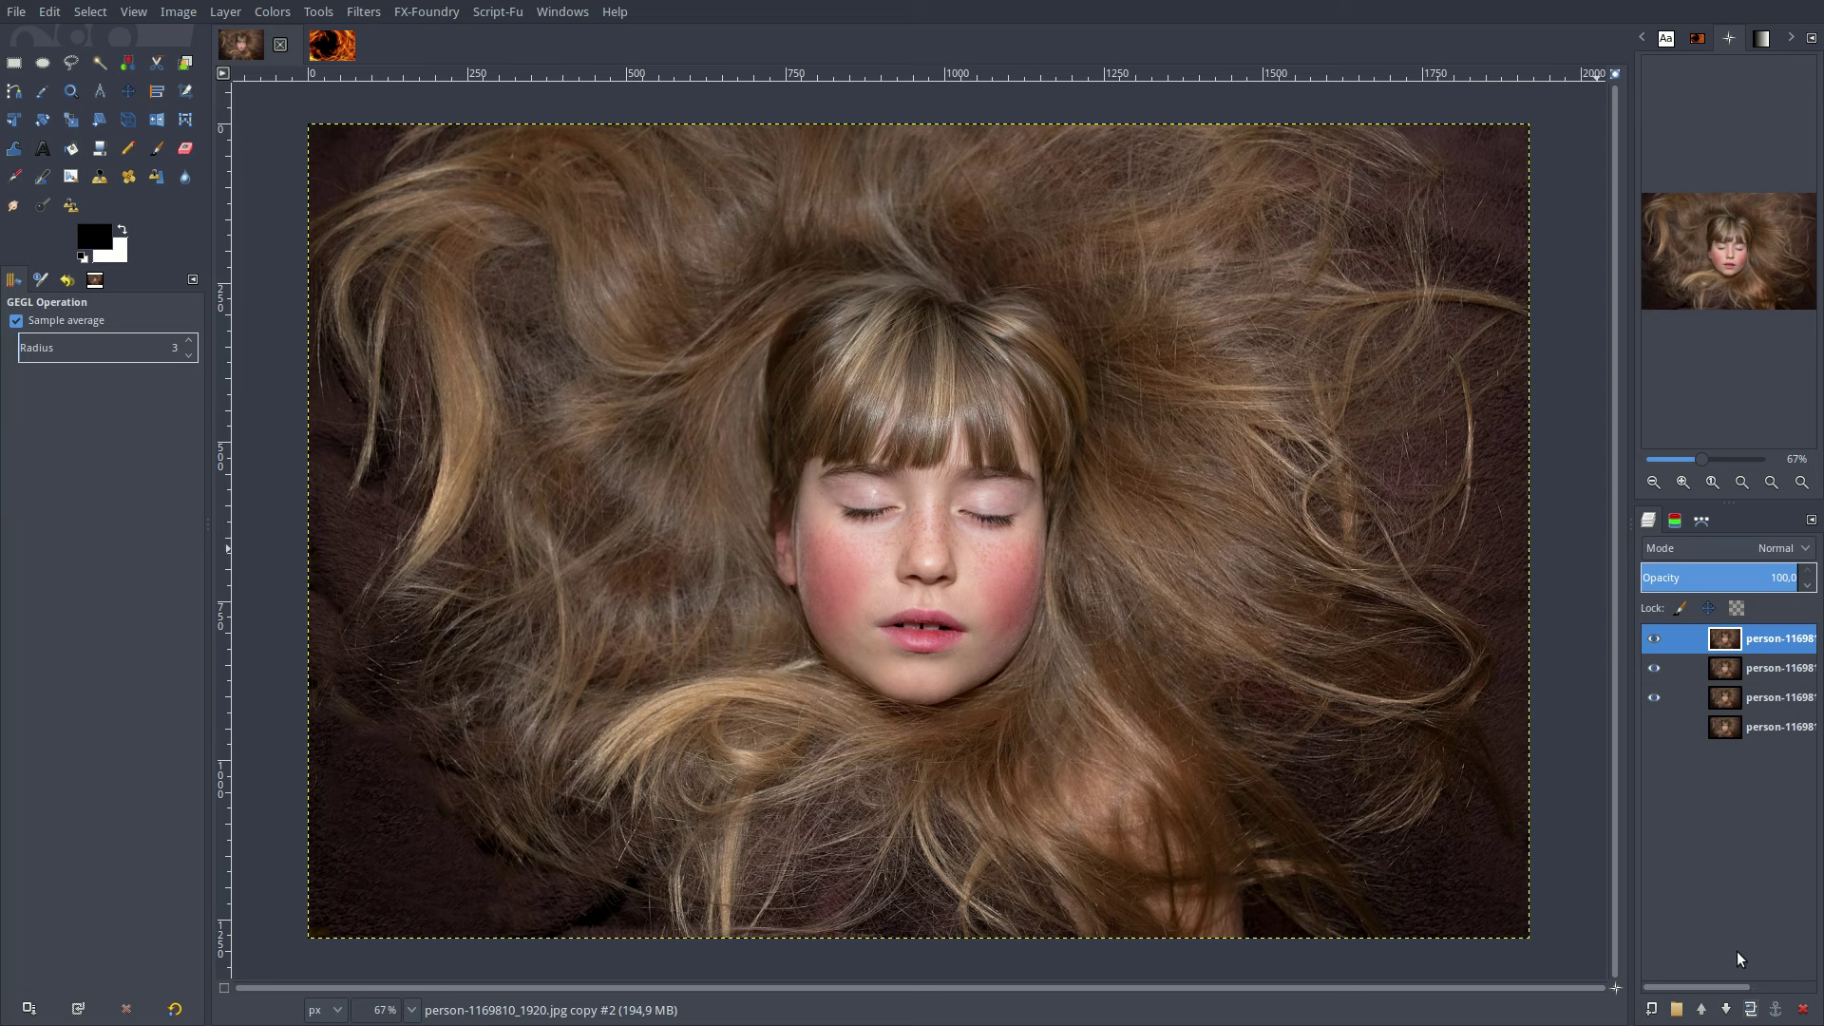
left_click(1653, 698)
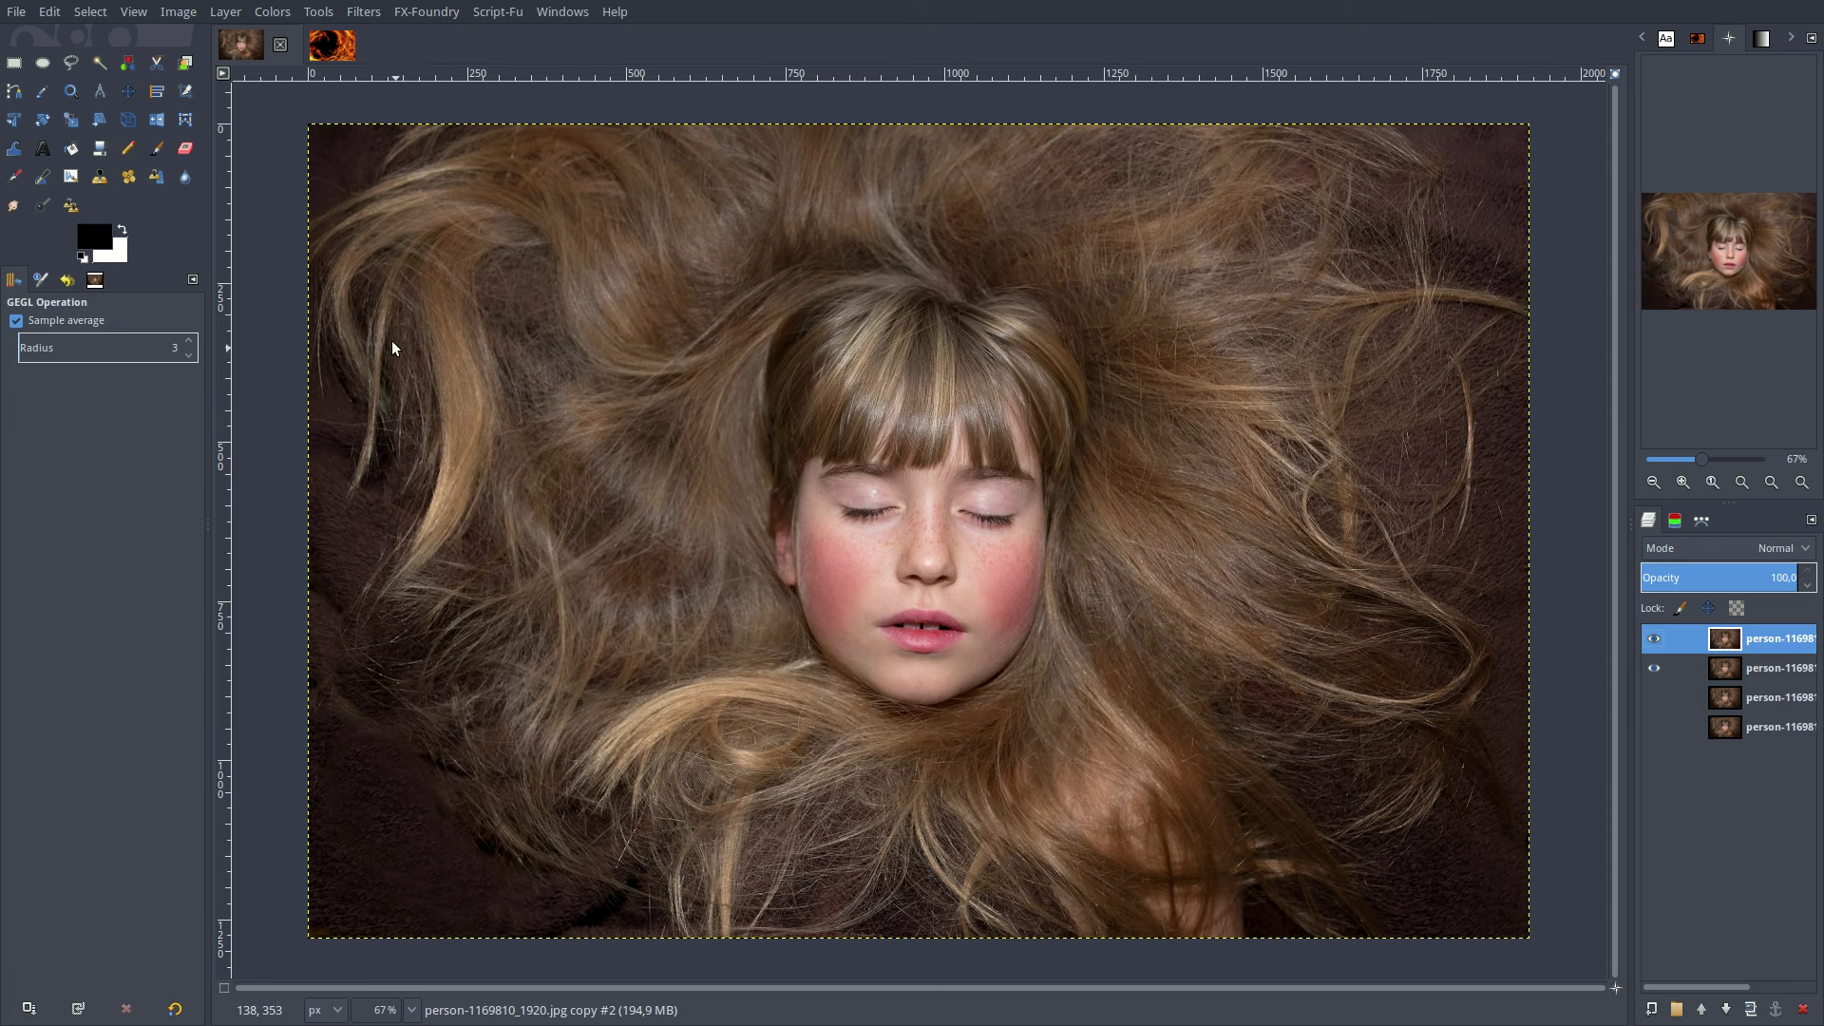
Convert the top portrait copy to black and white with Color to Gray.
left_click(273, 11)
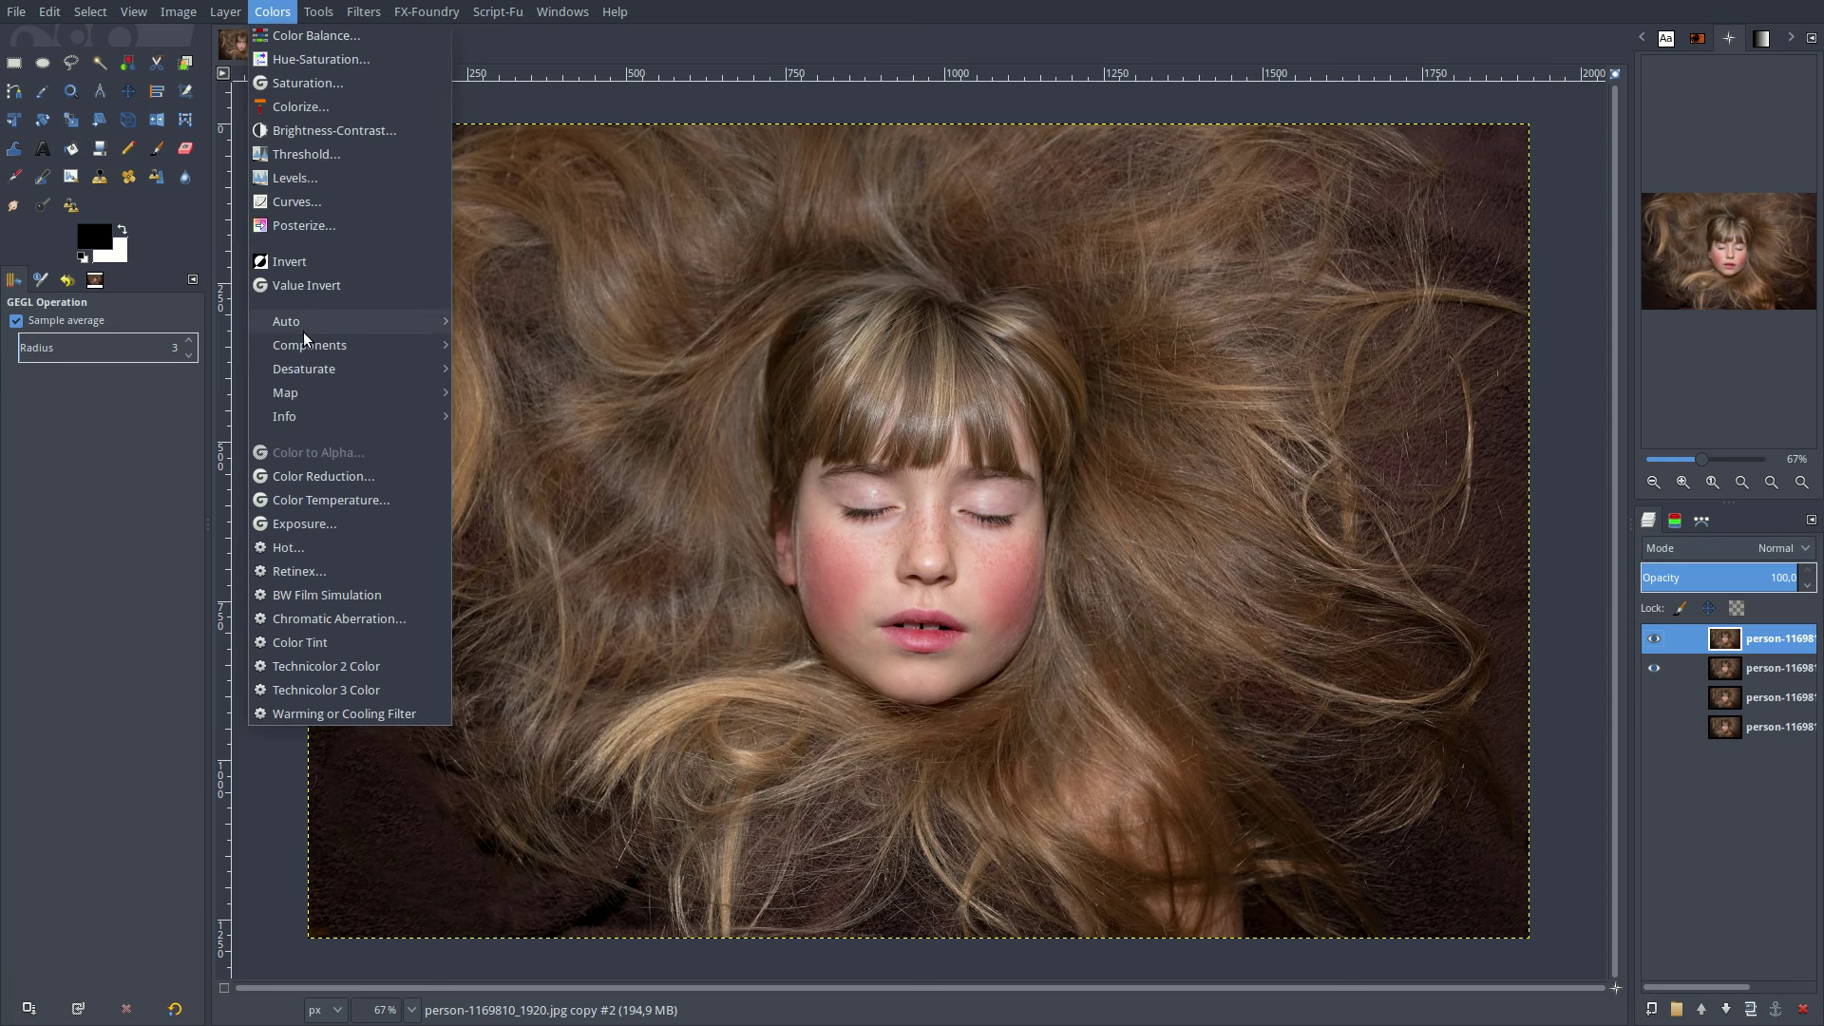
mouse_move(304, 368)
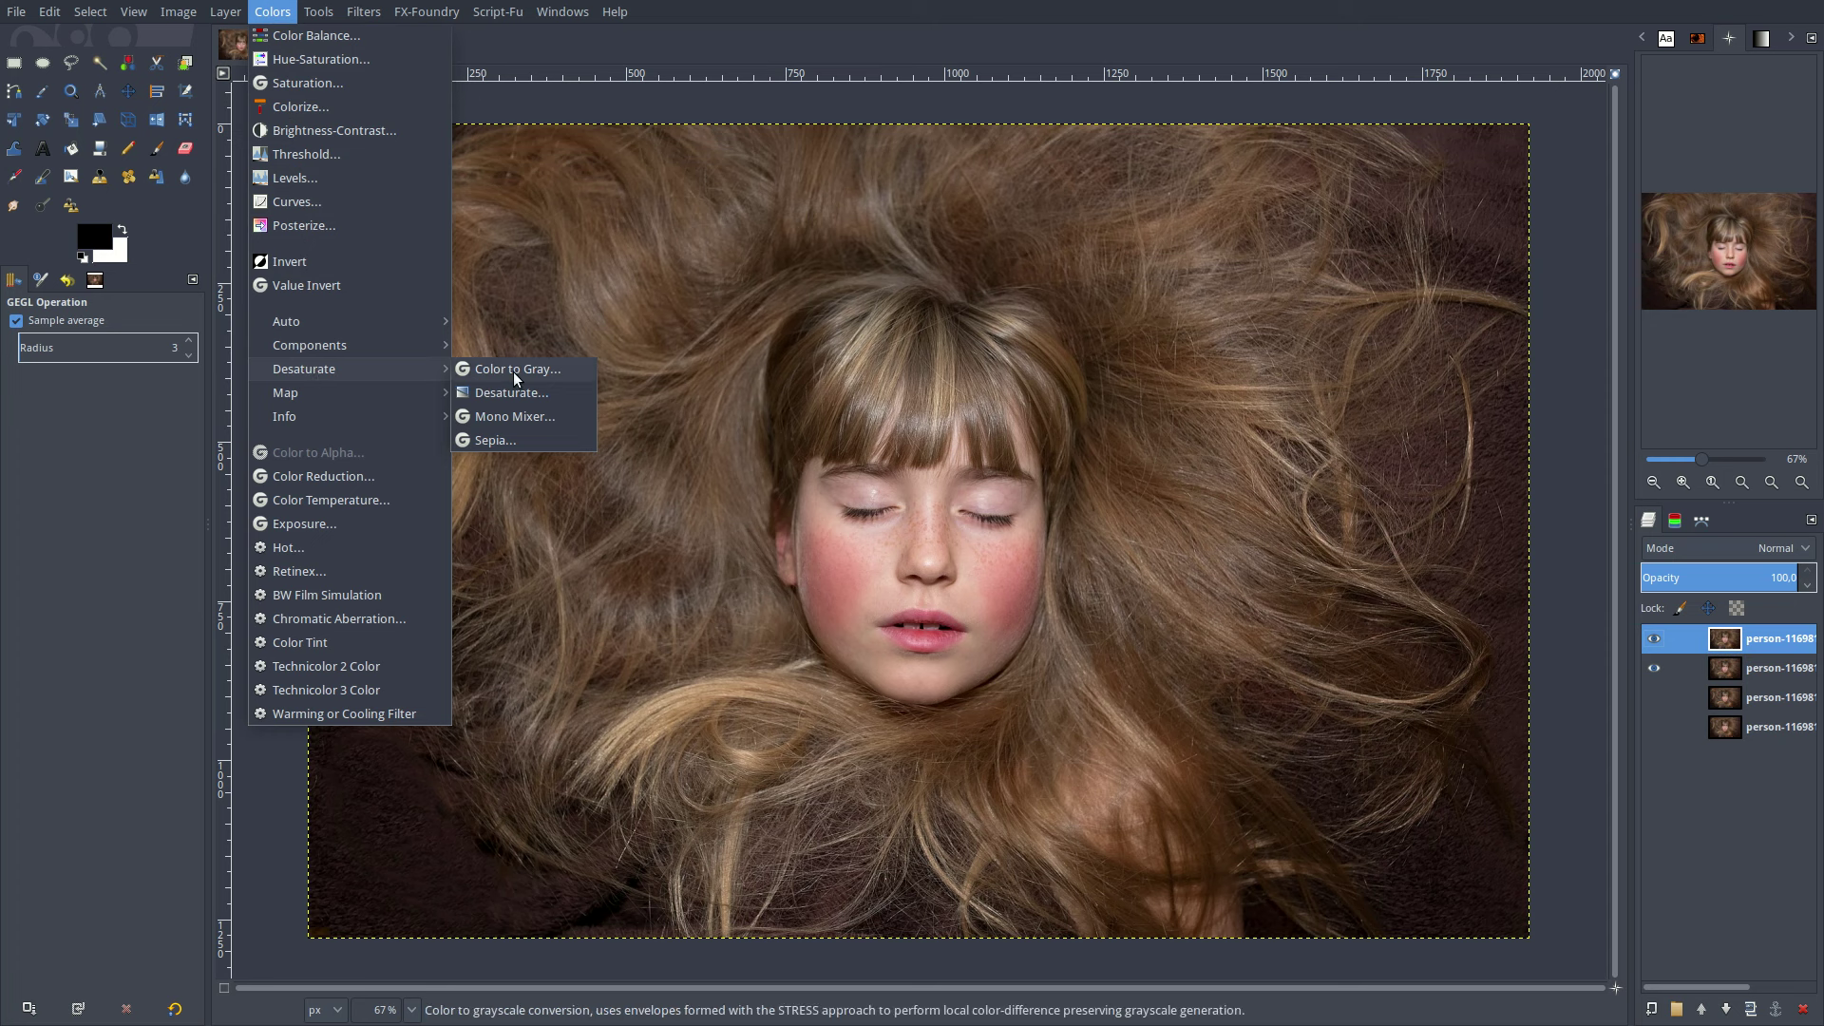
left_click(513, 373)
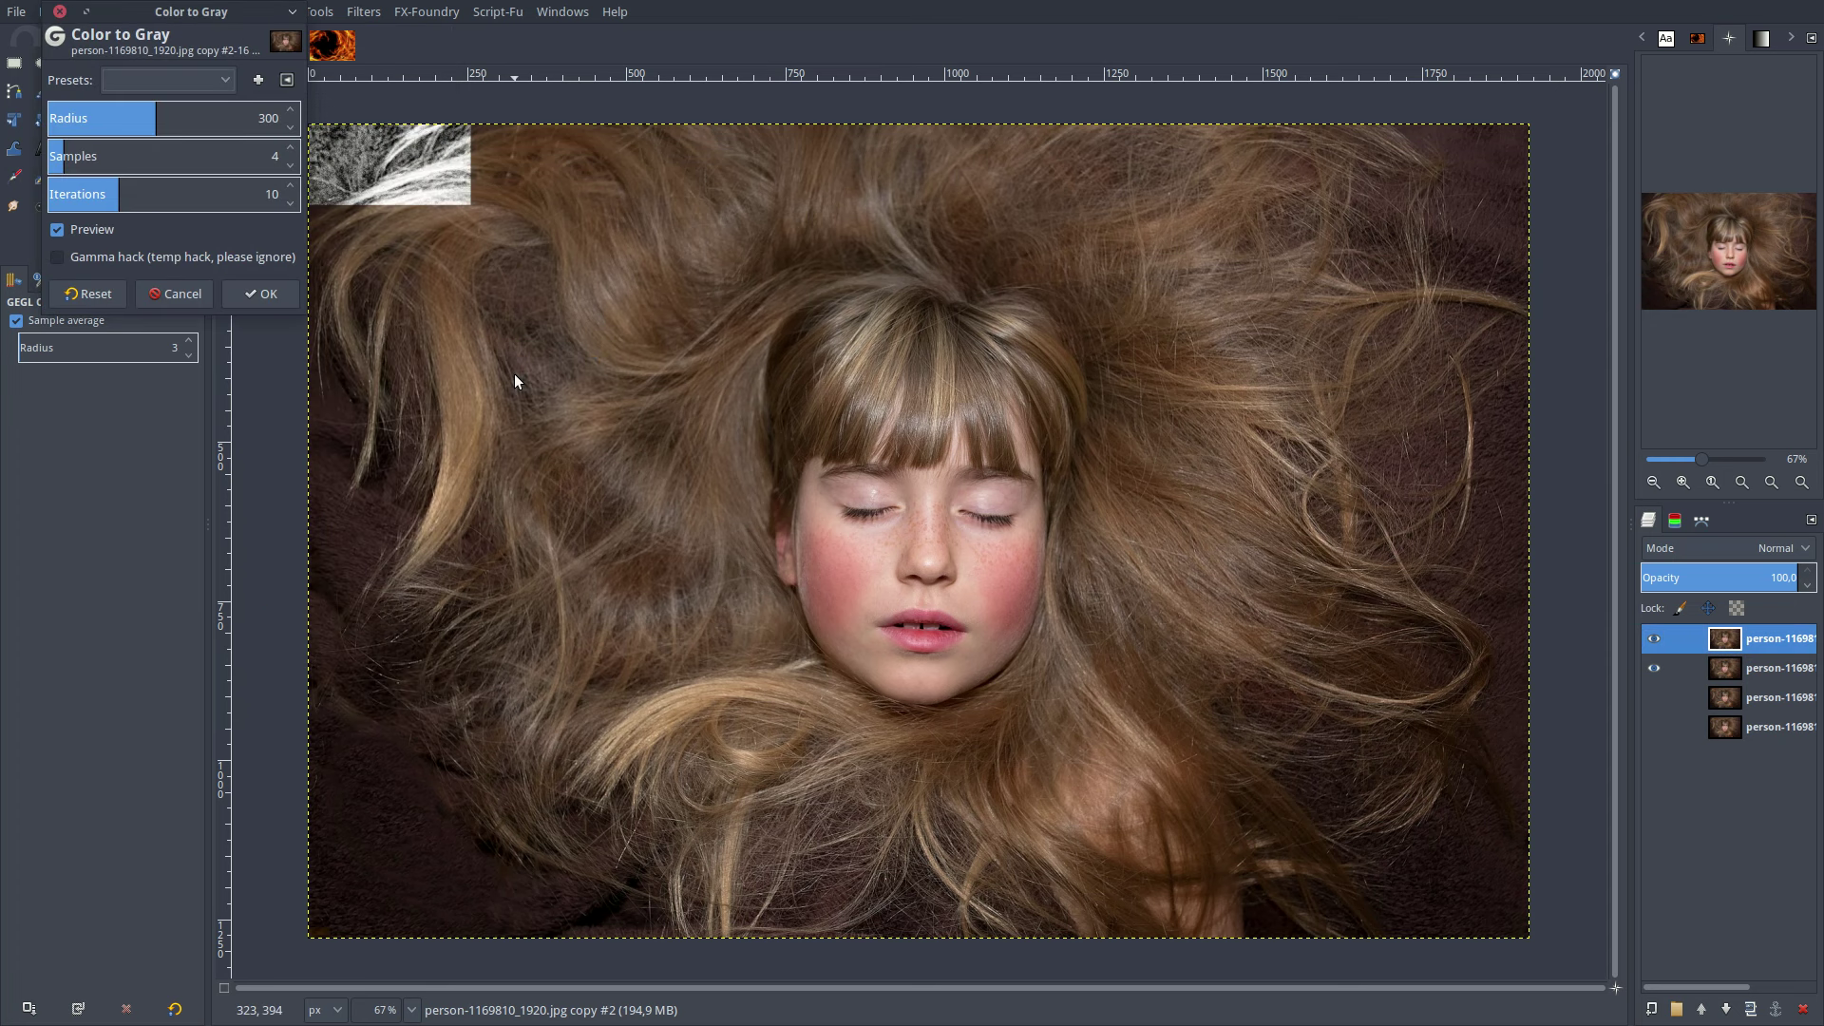
left_click(260, 300)
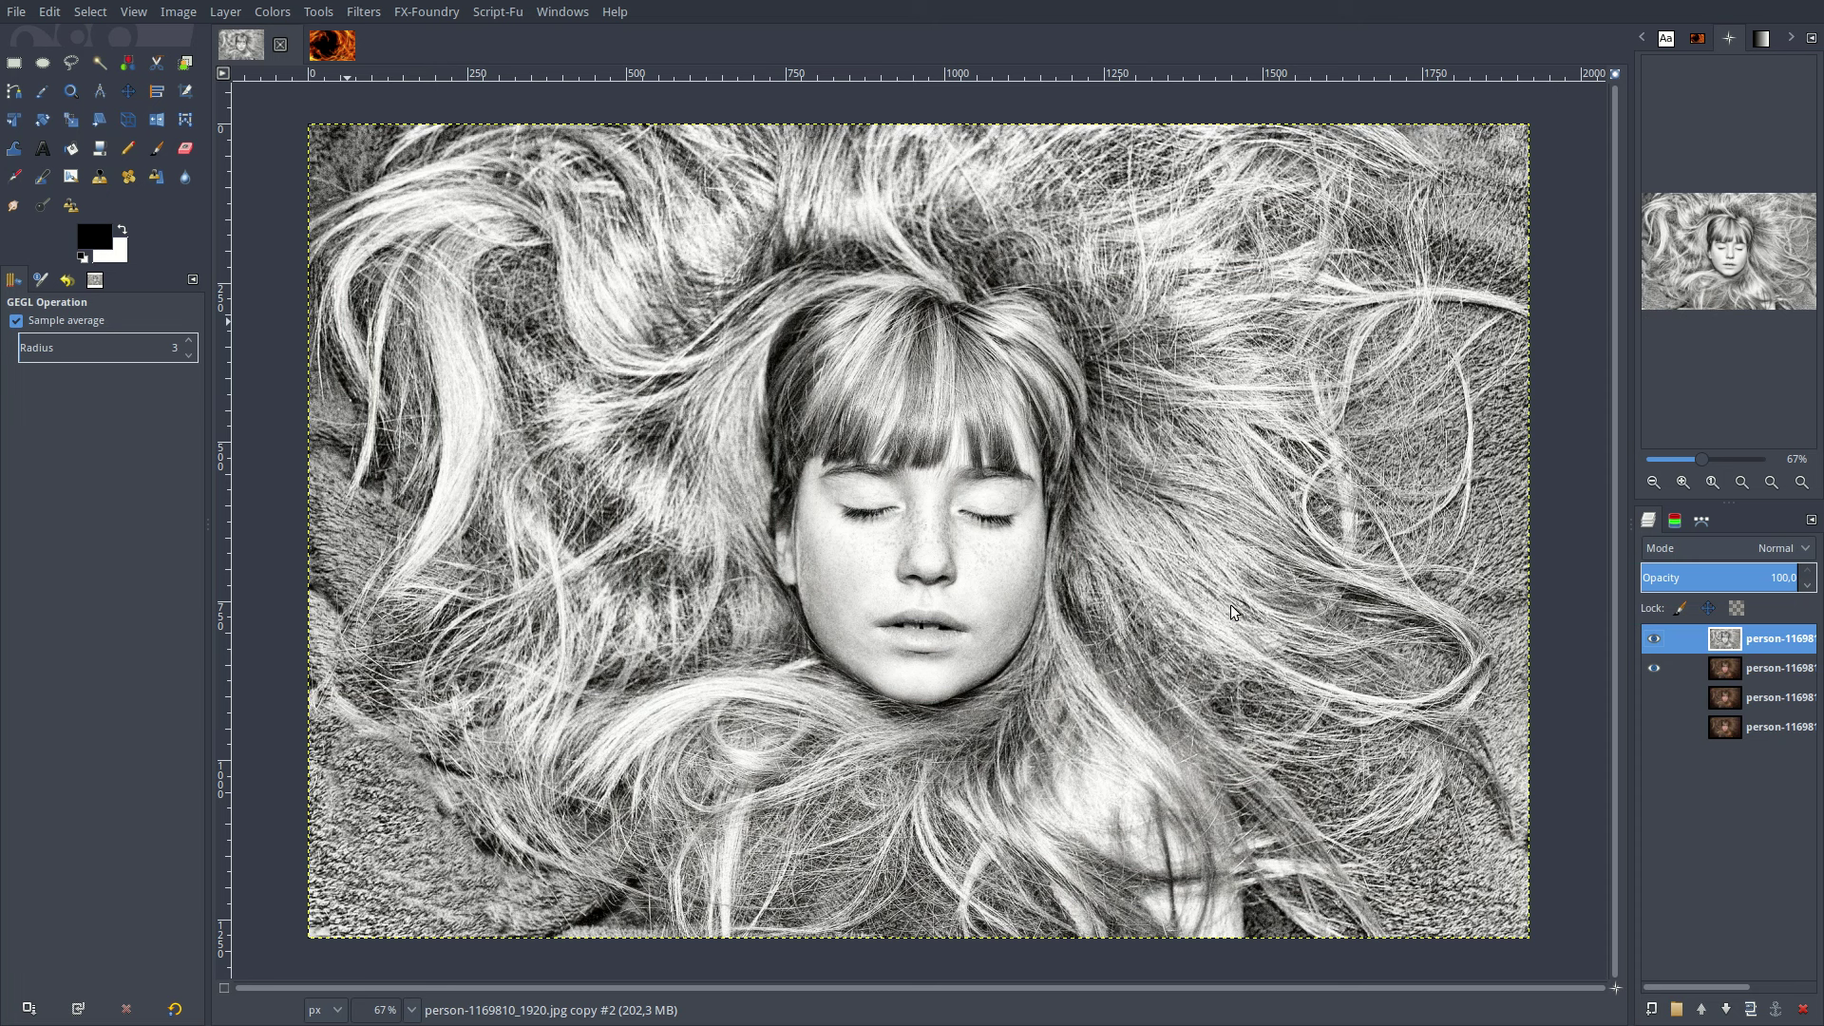
Duplicate the grey layer and set the lower copy's blend mode to Subtract.
left_click(1751, 1013)
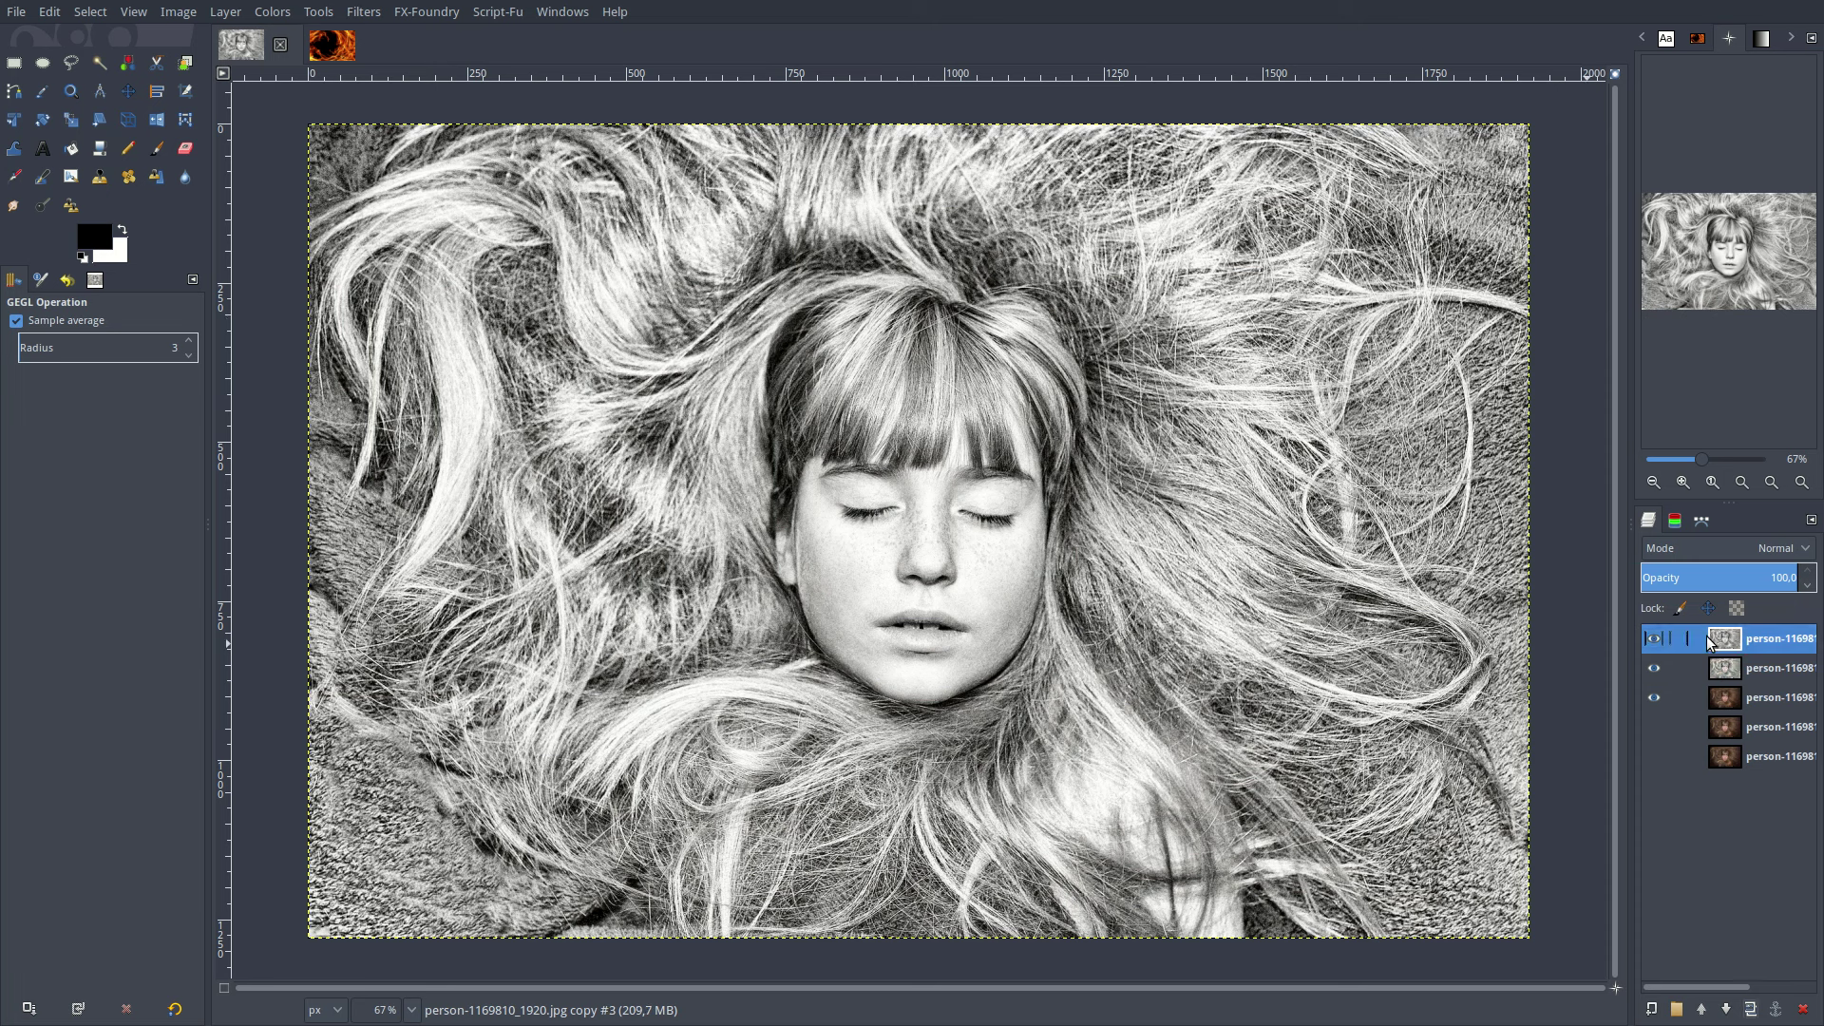
left_click(1653, 639)
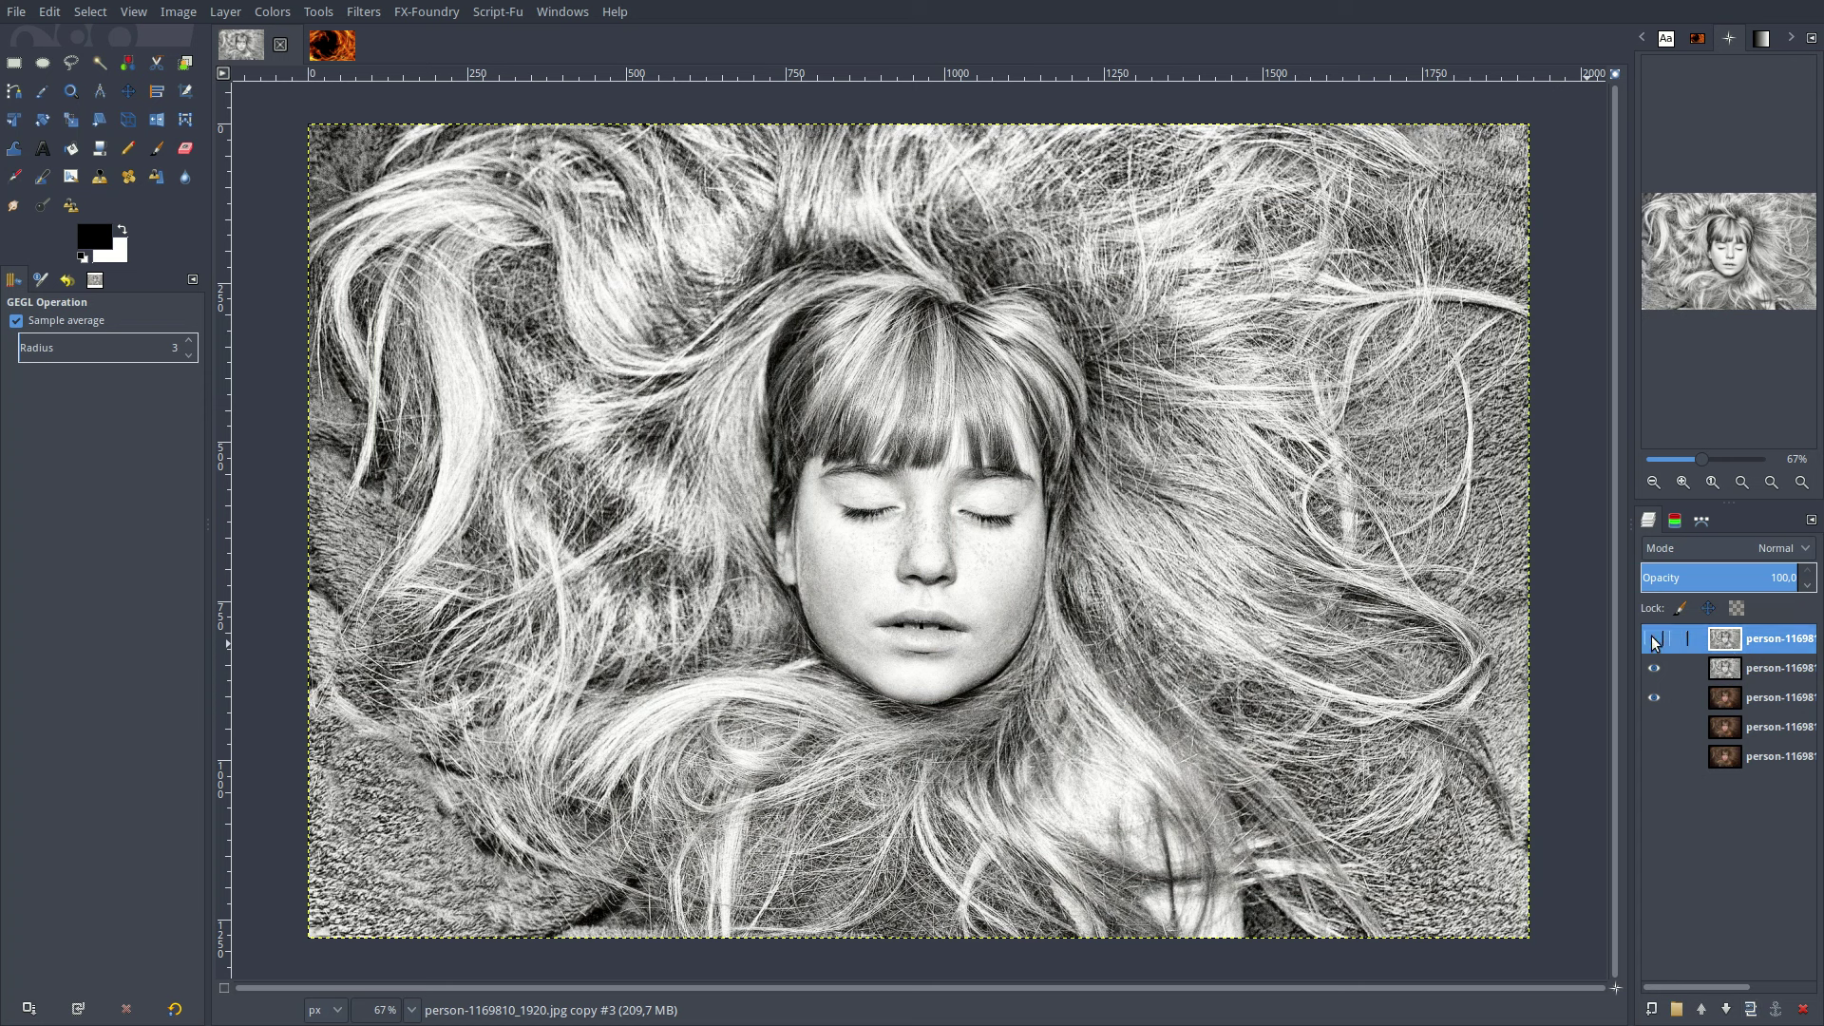
left_click(1720, 672)
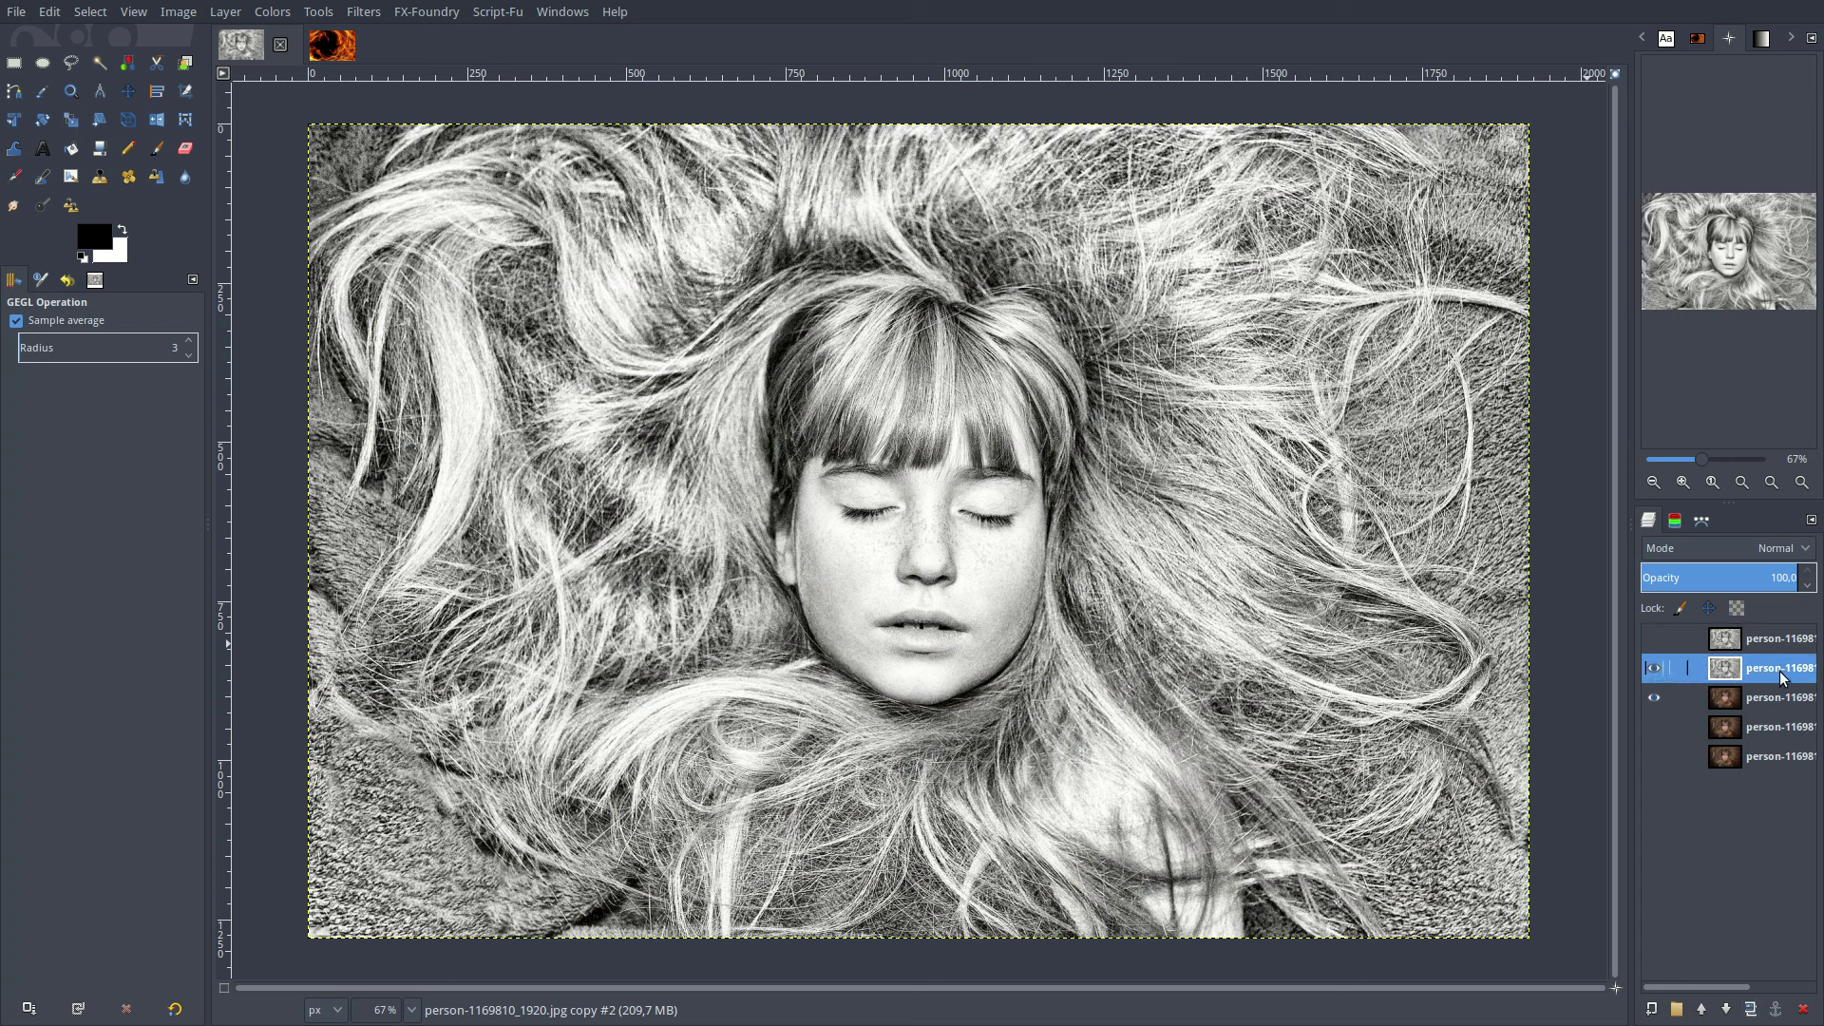
left_click(1742, 551)
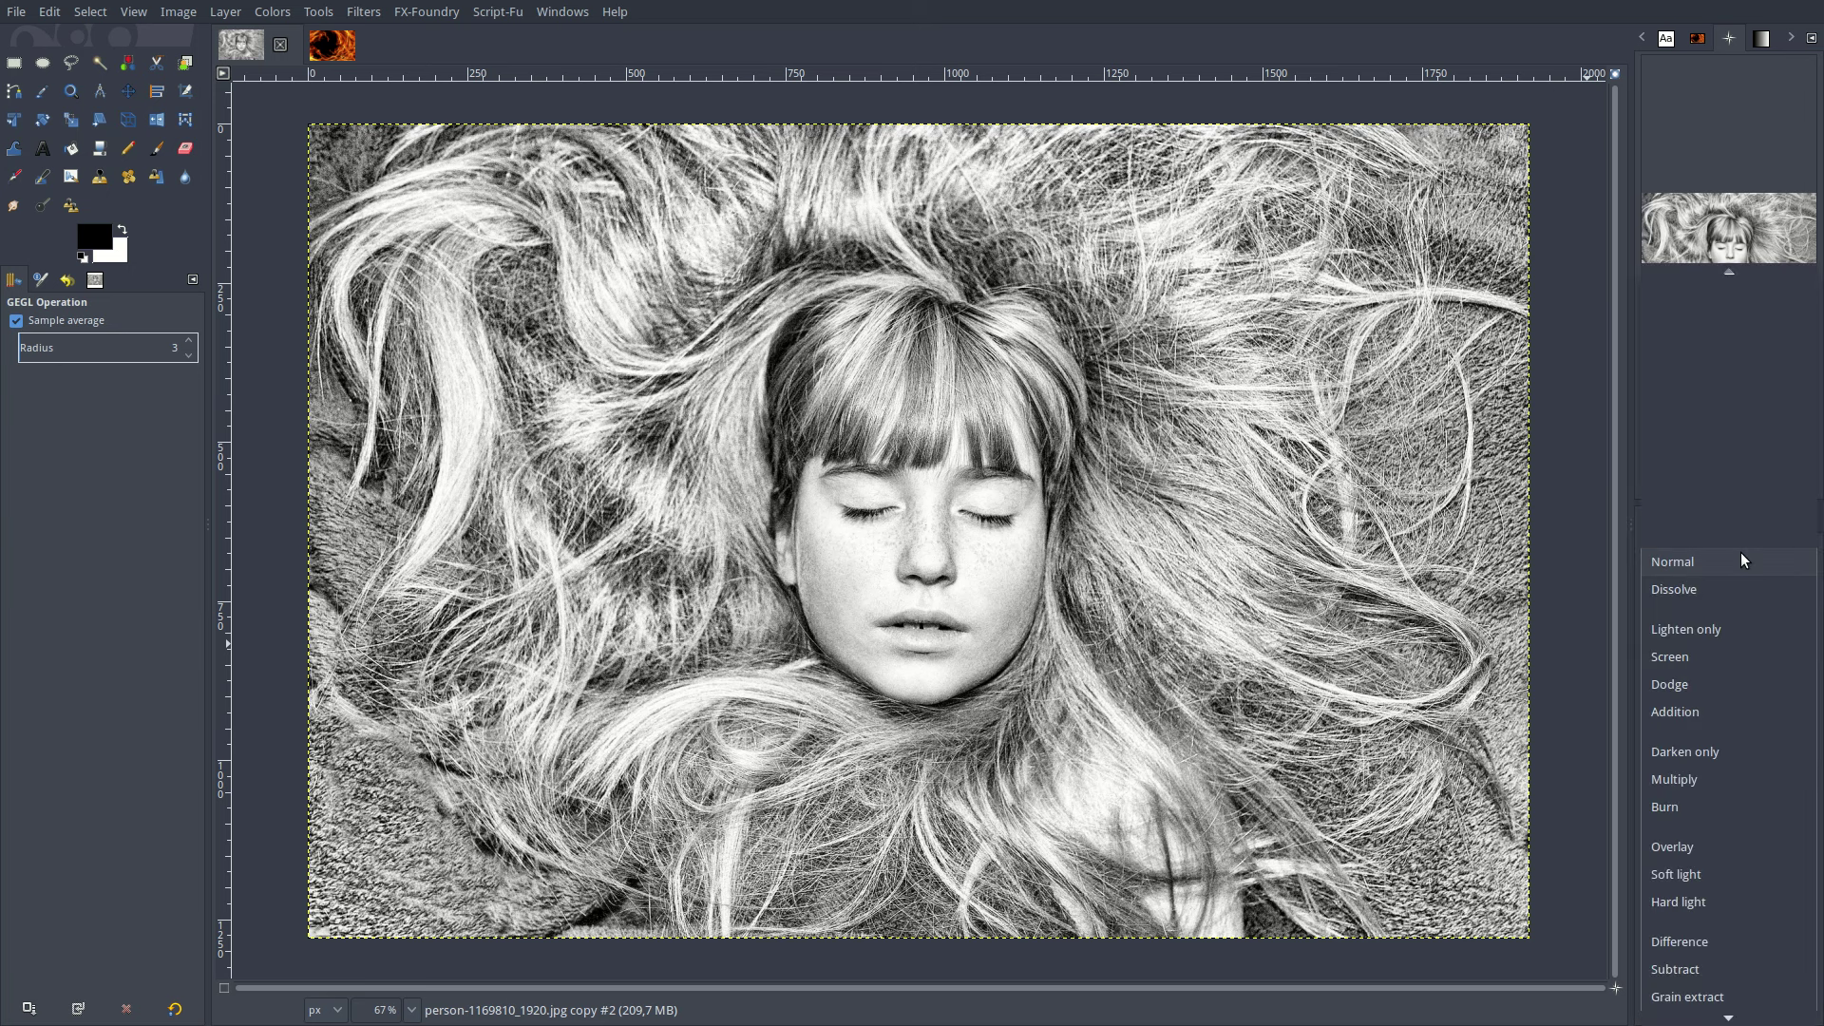
left_click(1710, 969)
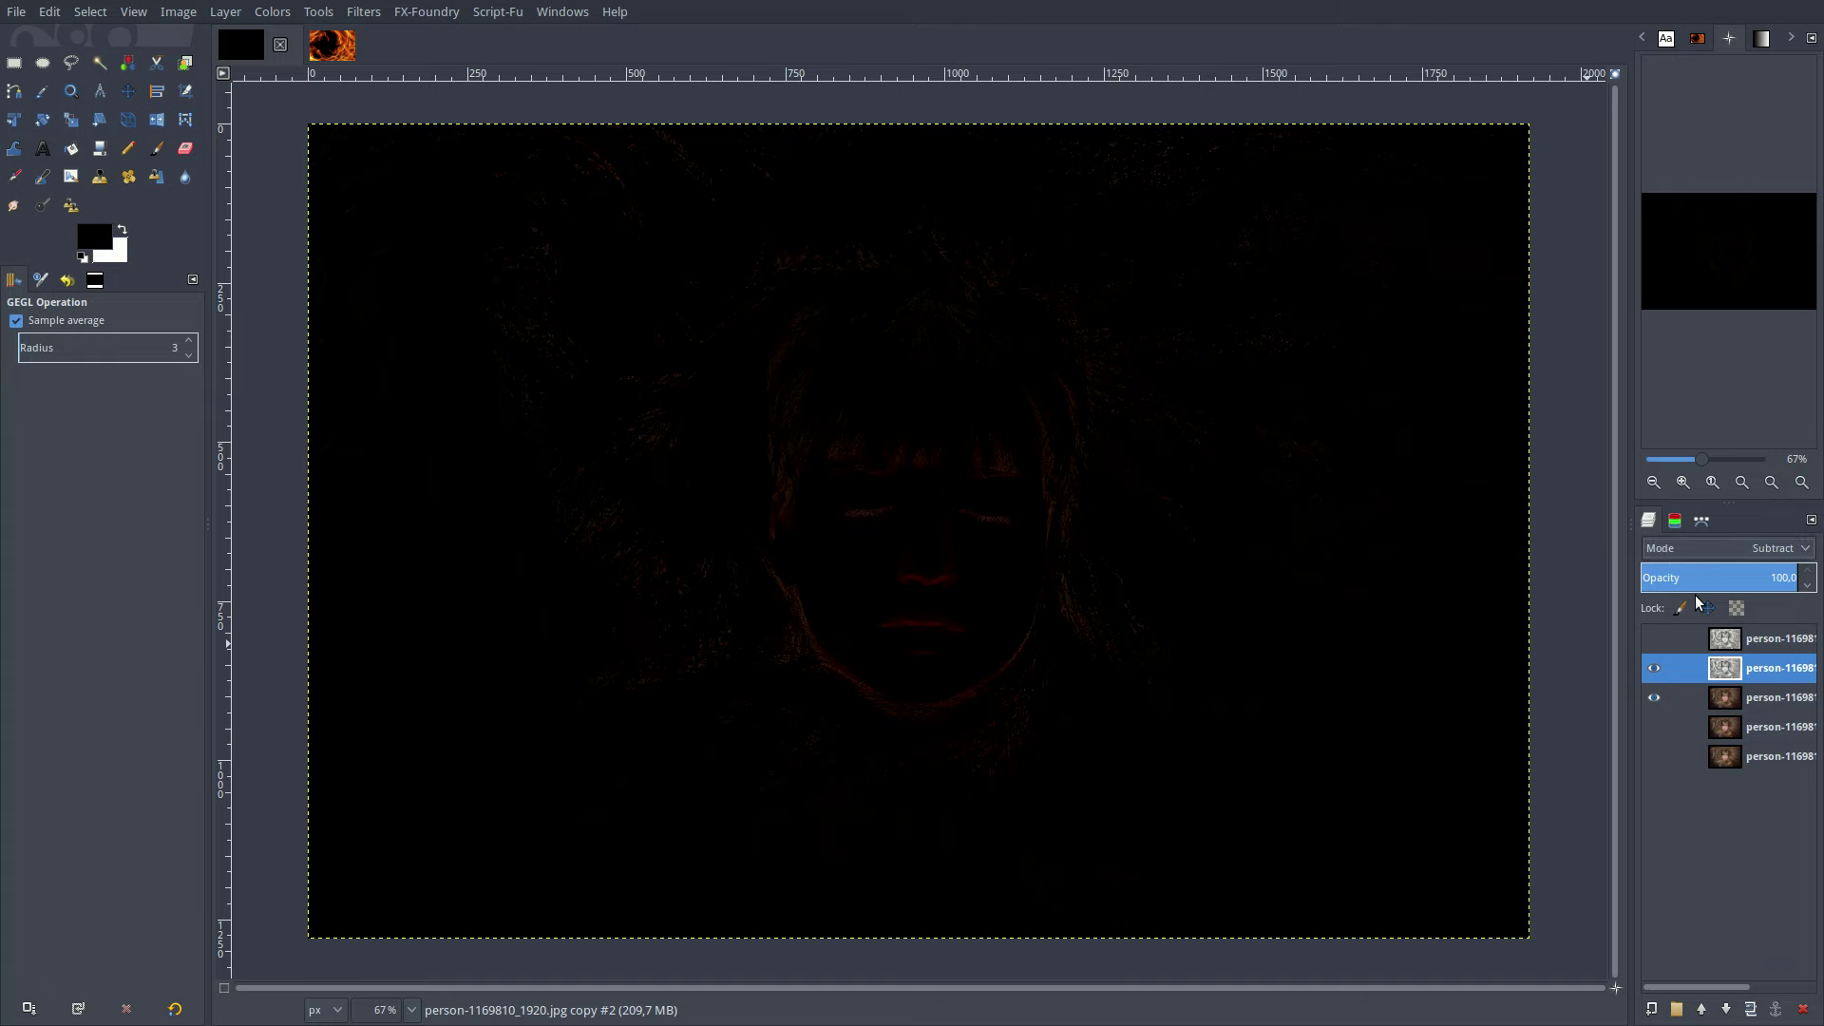
Show the top grey layer again and set its blend mode to Divide.
left_click(1654, 638)
left_click(1727, 640)
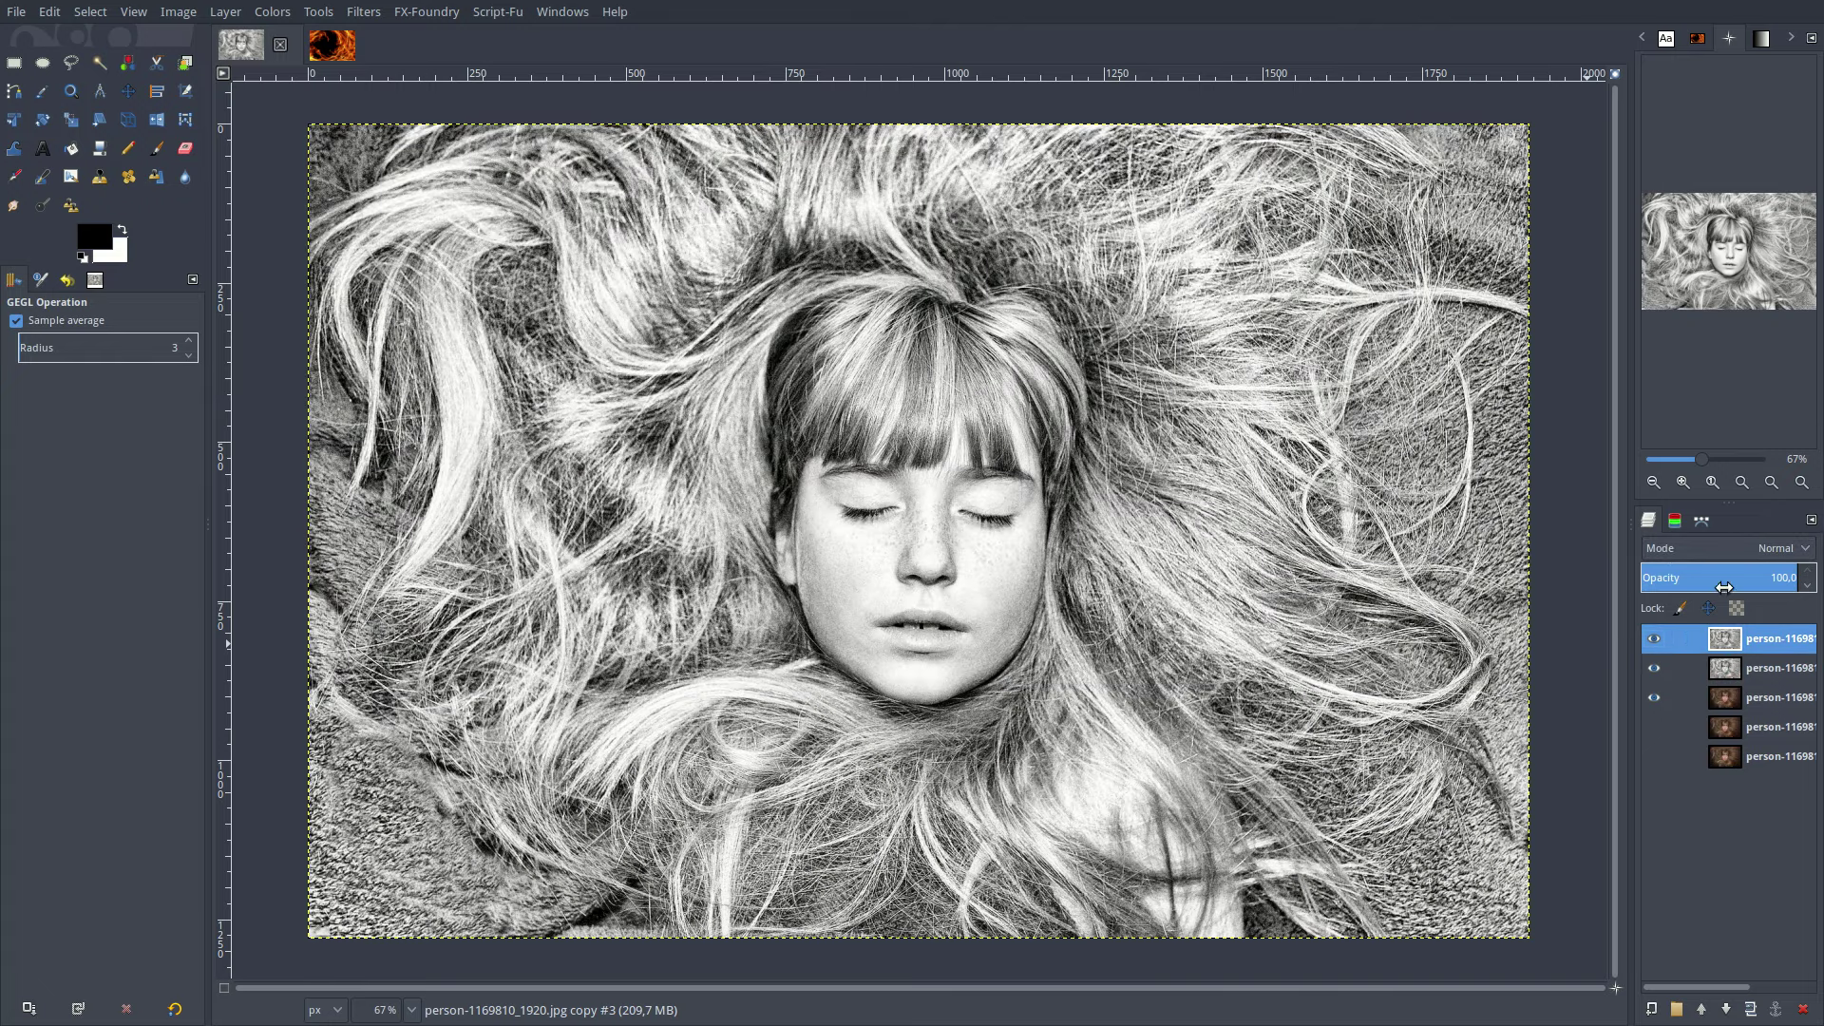
left_click(1719, 547)
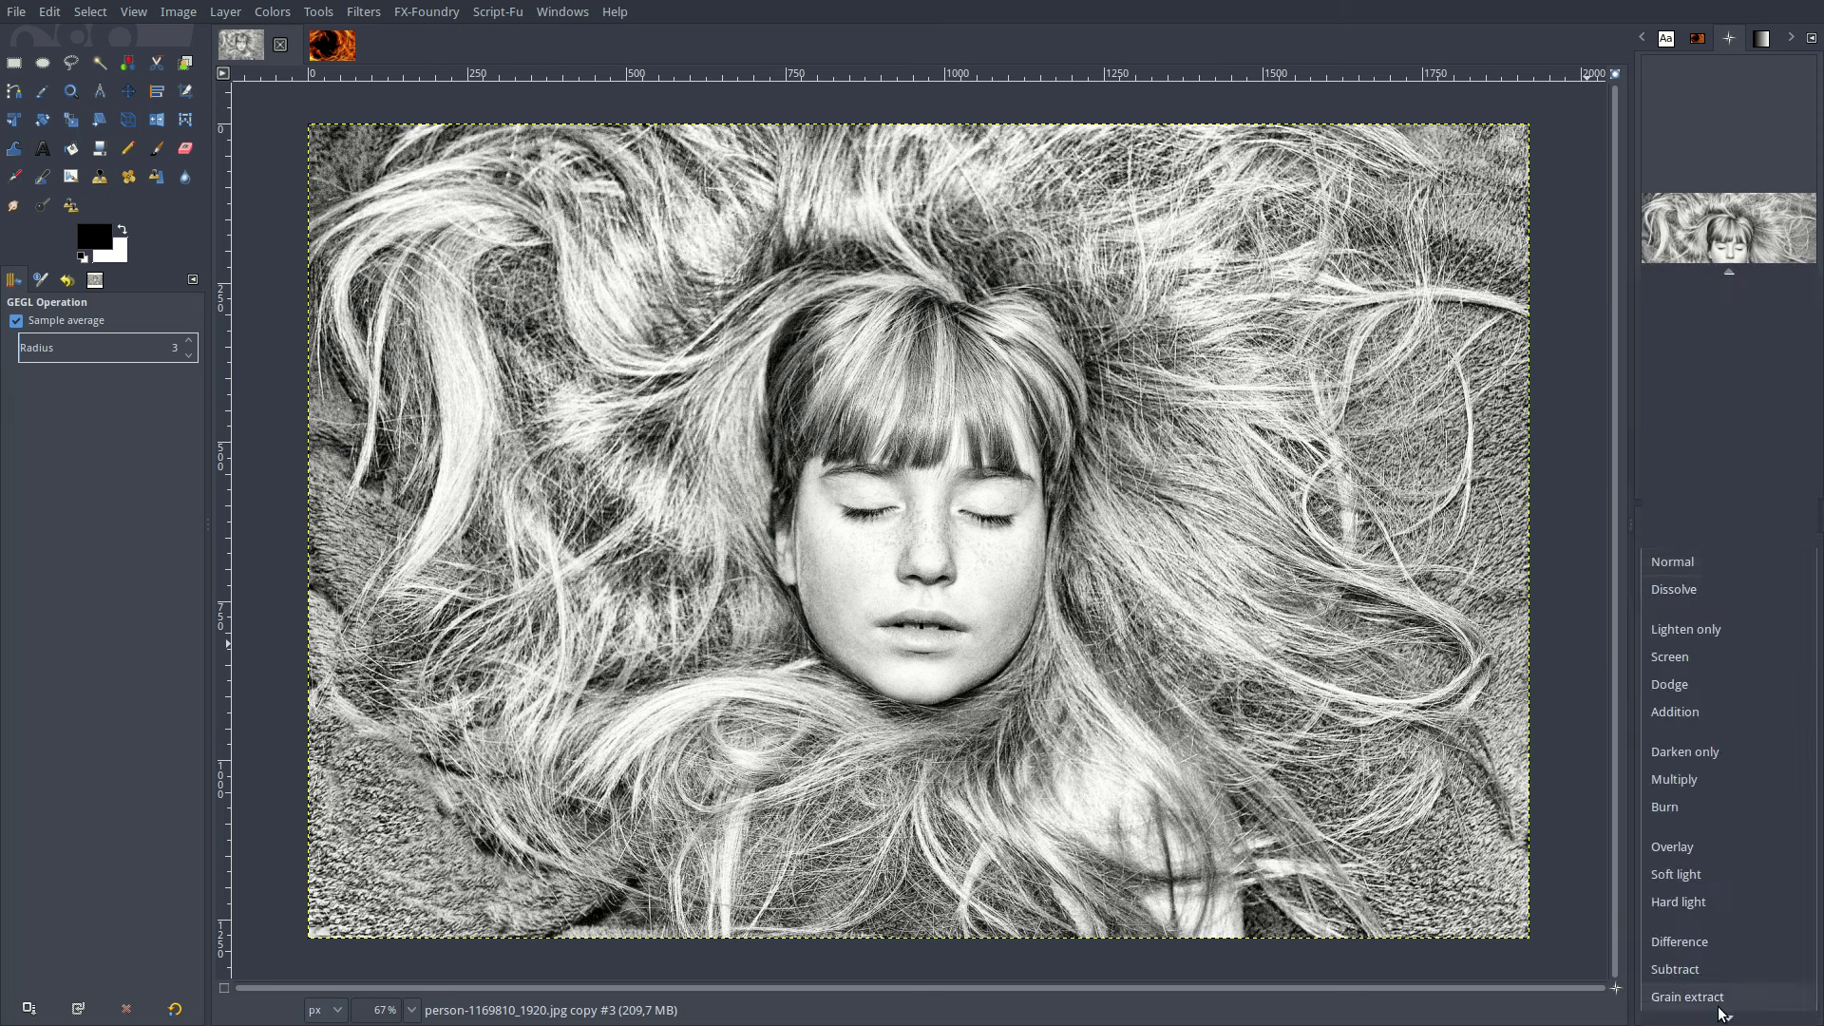
scroll(1711, 941, "down", 3)
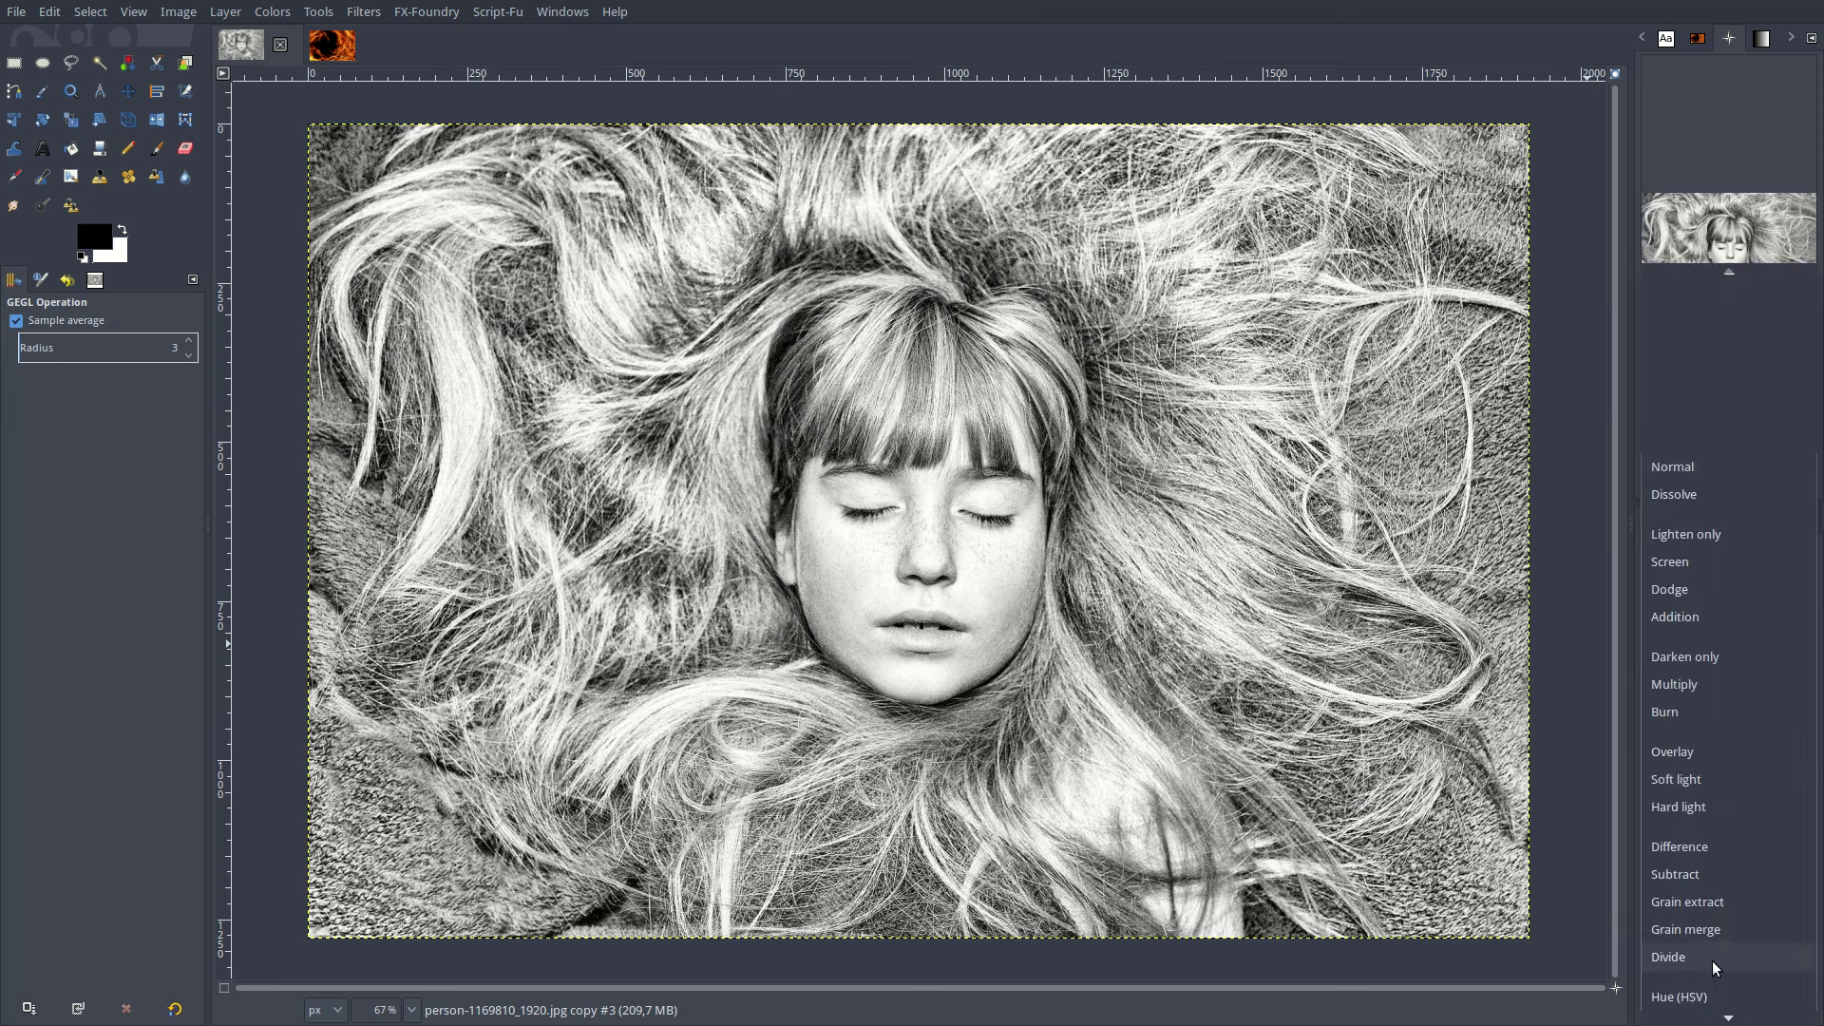
left_click(1712, 959)
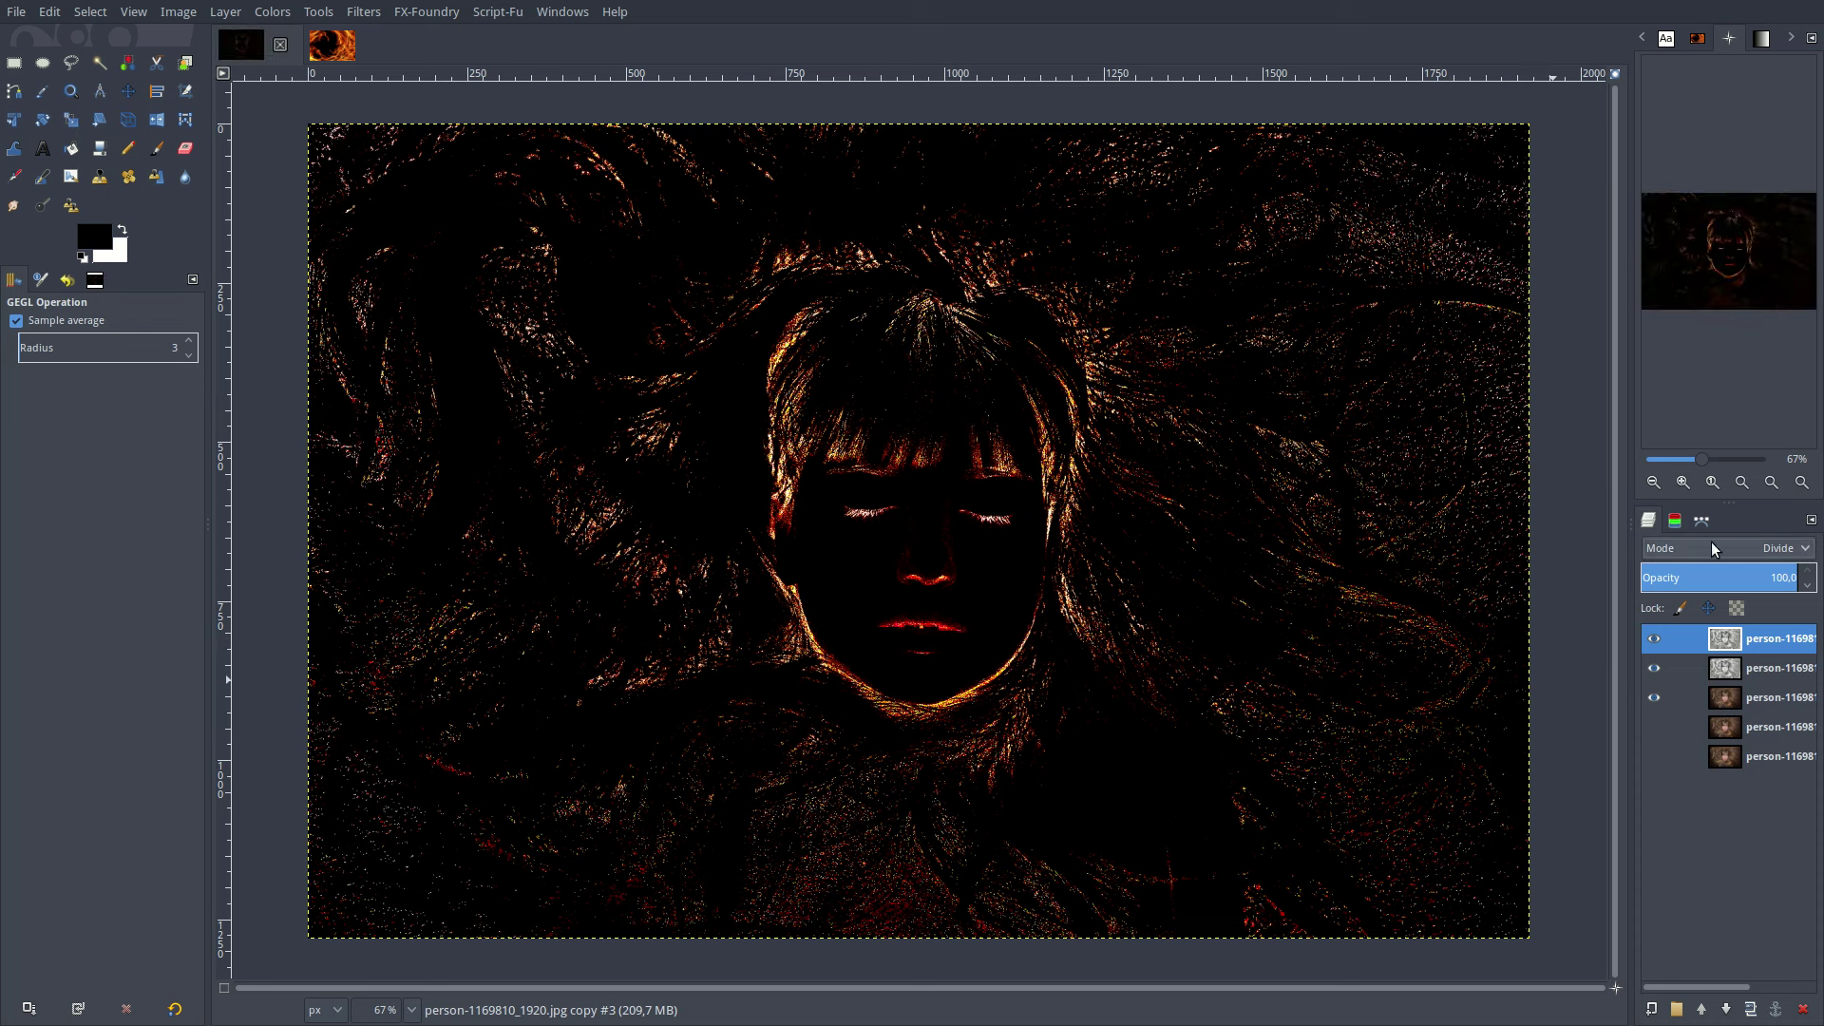
Stack four more copies of the top layer to brighten the glowing edges.
left_click(1751, 1010)
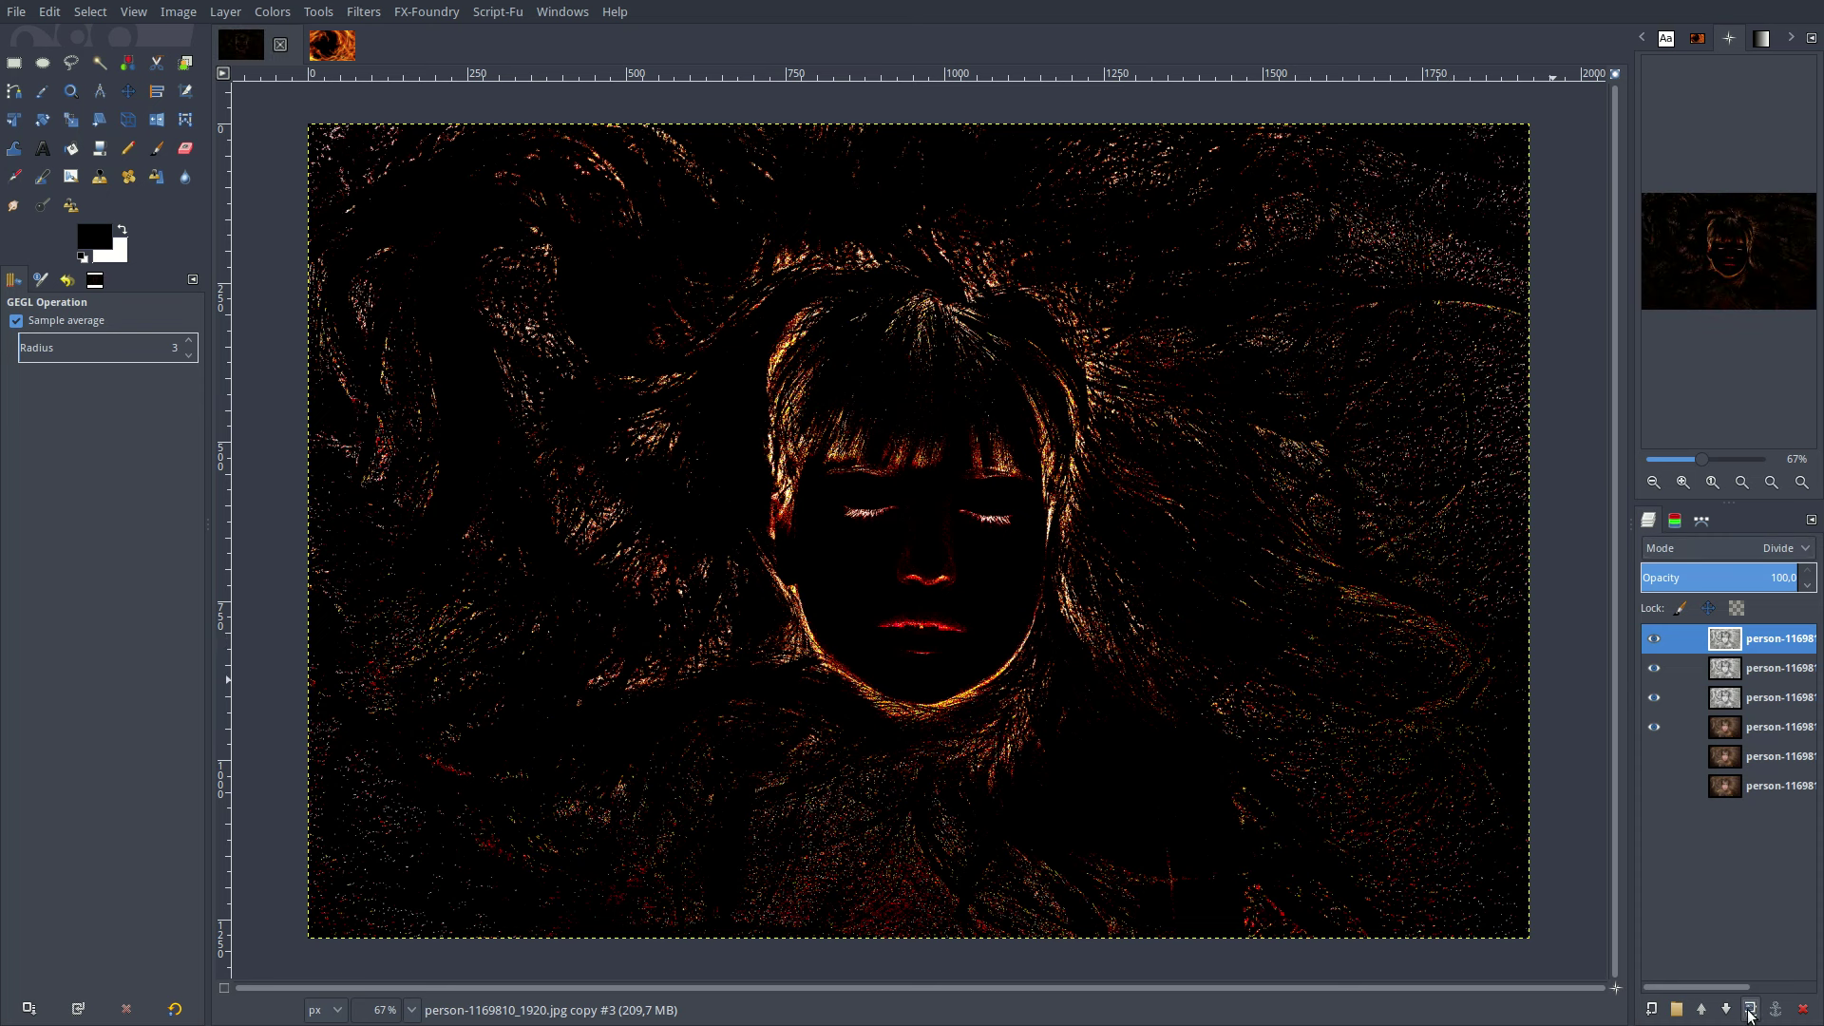
left_click(1751, 1010)
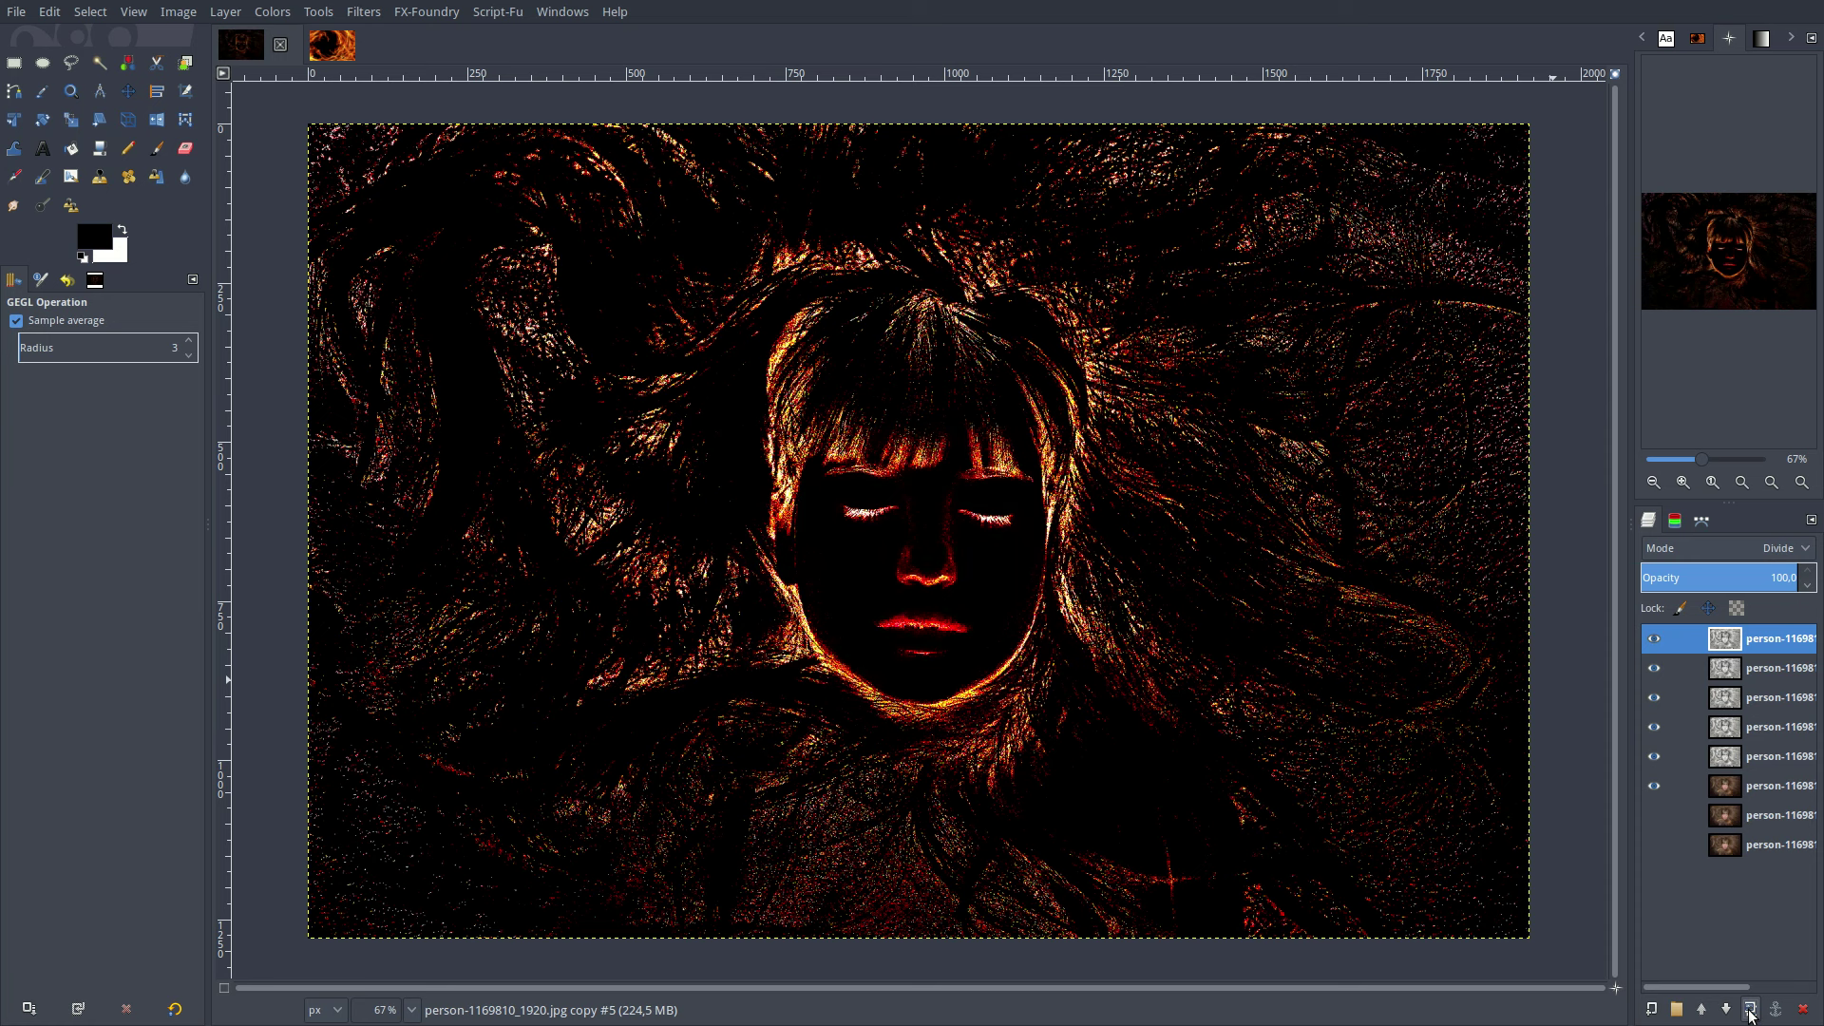
left_click(1752, 1010)
left_click(1751, 1010)
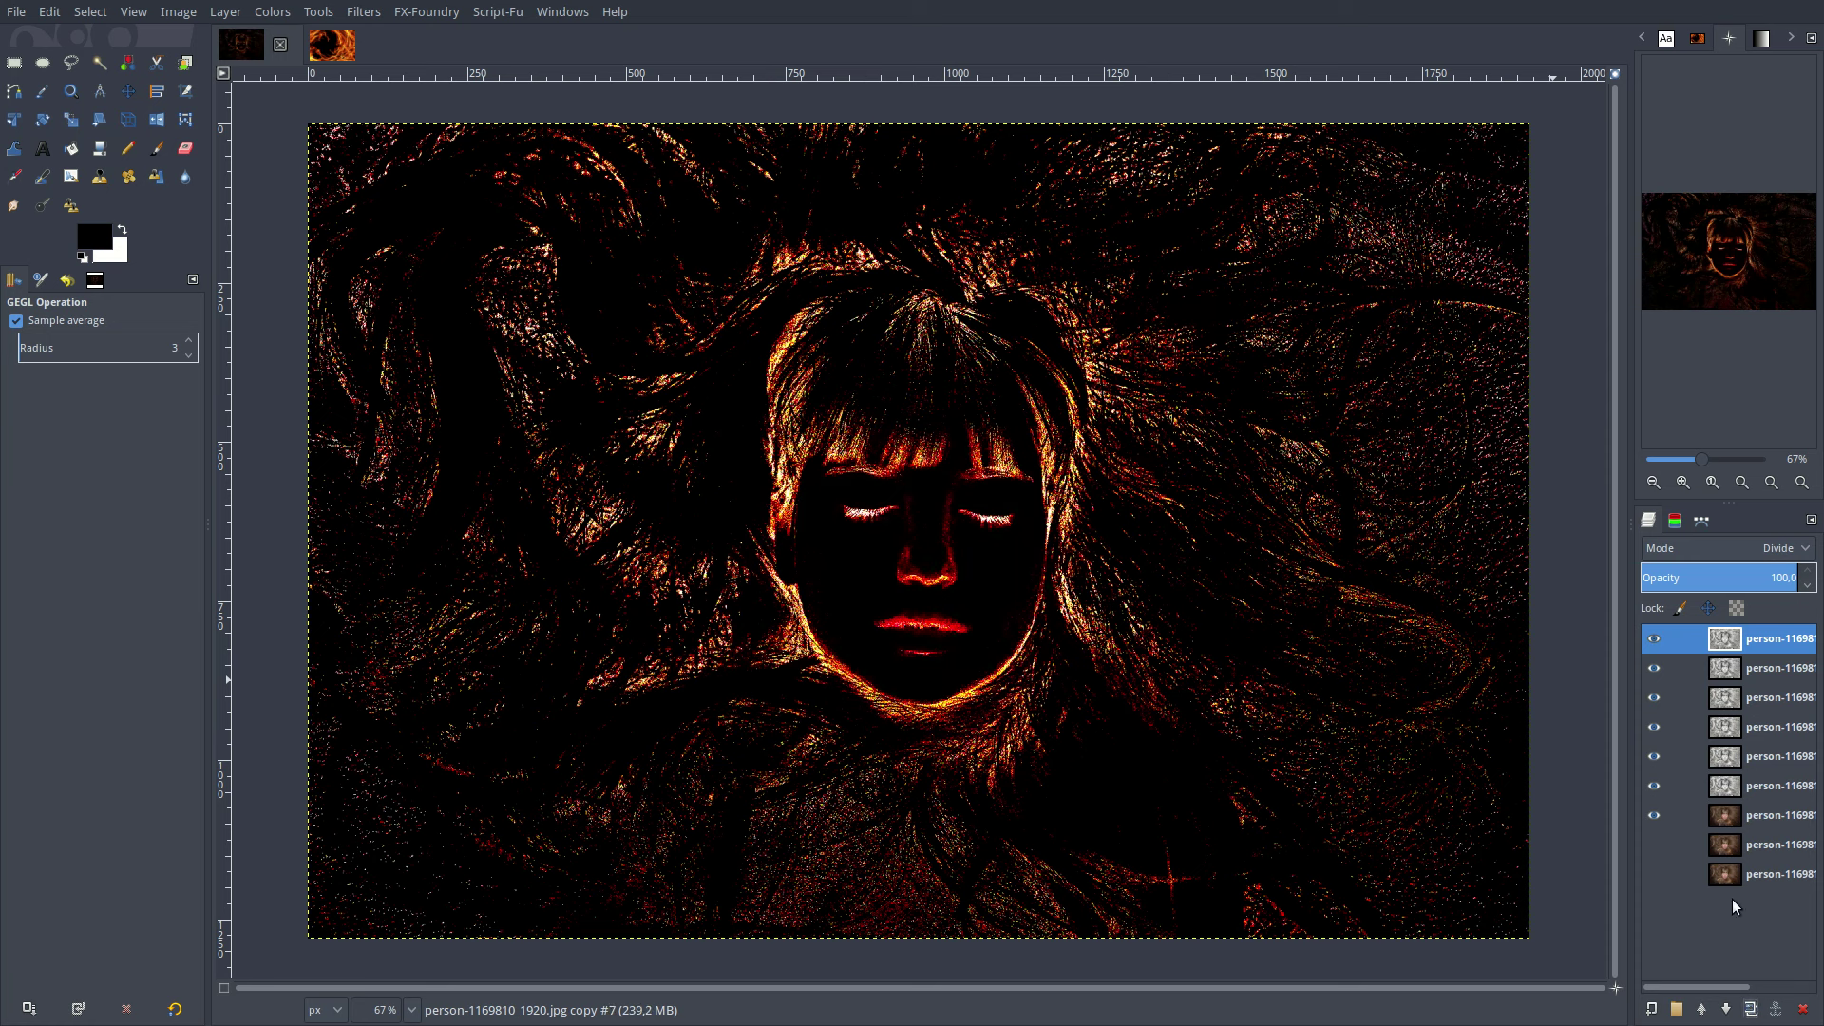
Merge all visible layers into a single glowing-edge layer.
right_click(1725, 643)
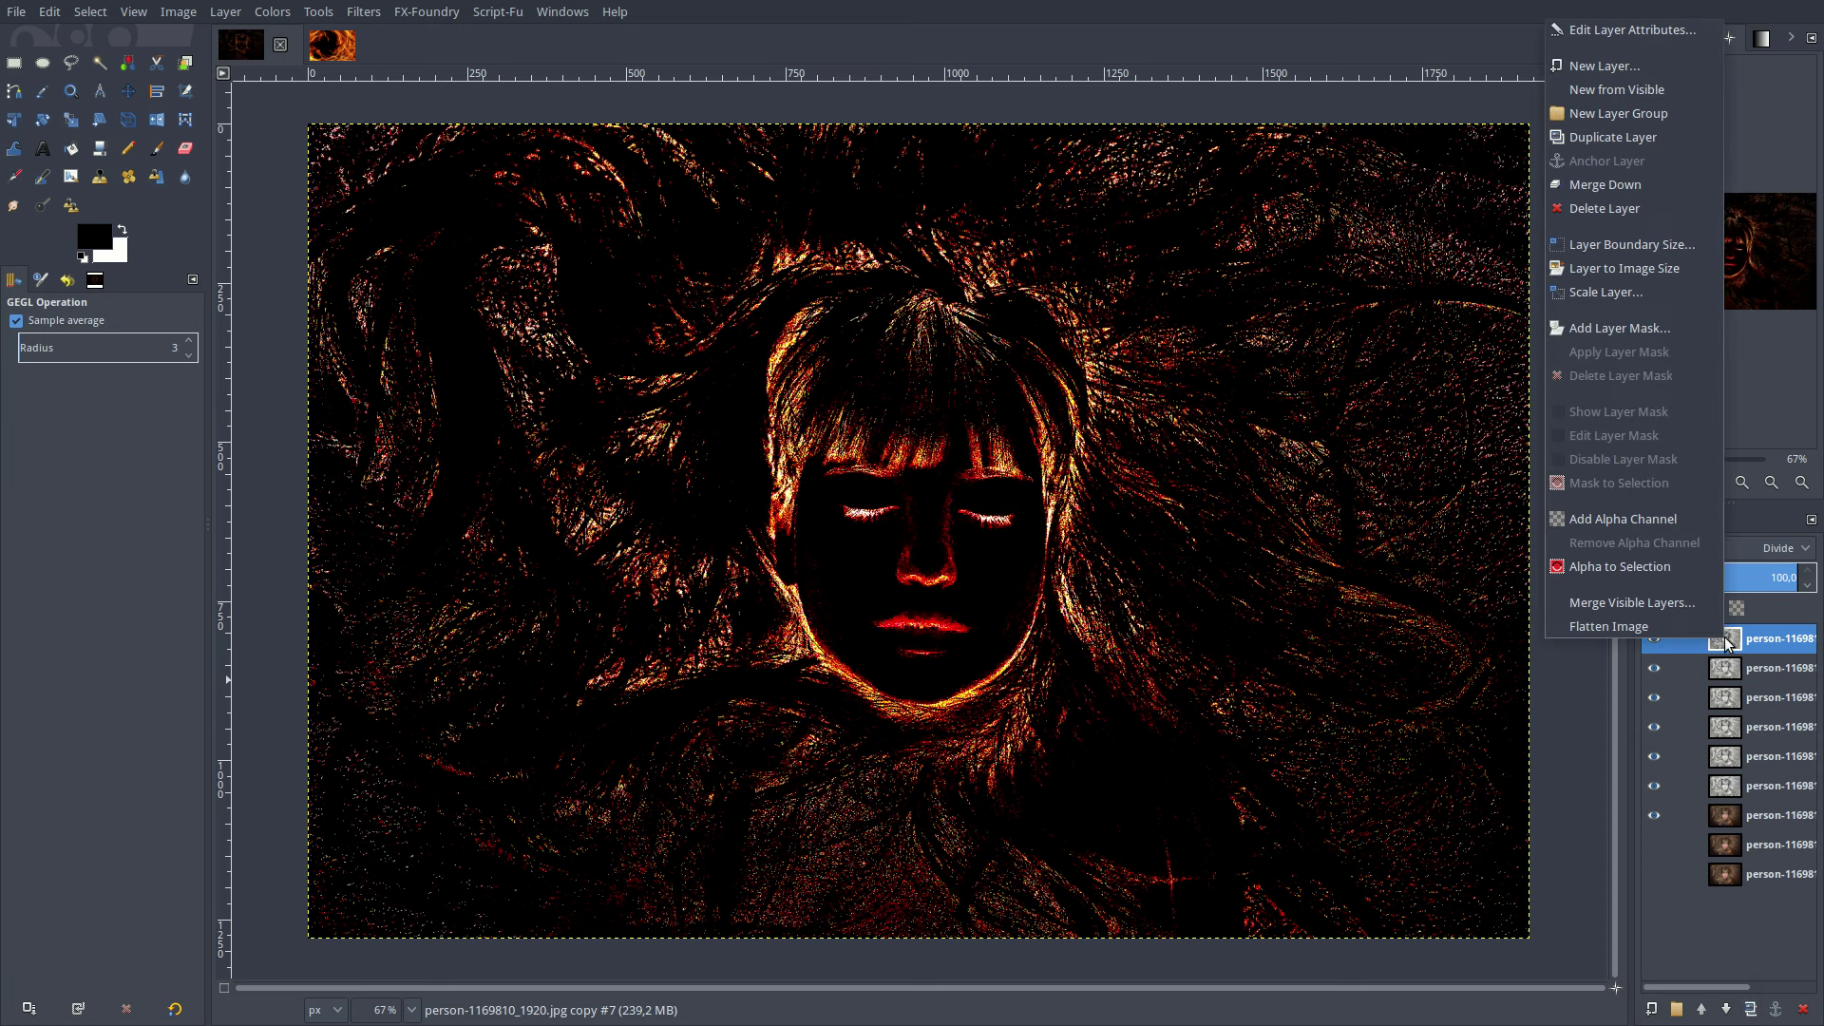
left_click(1658, 602)
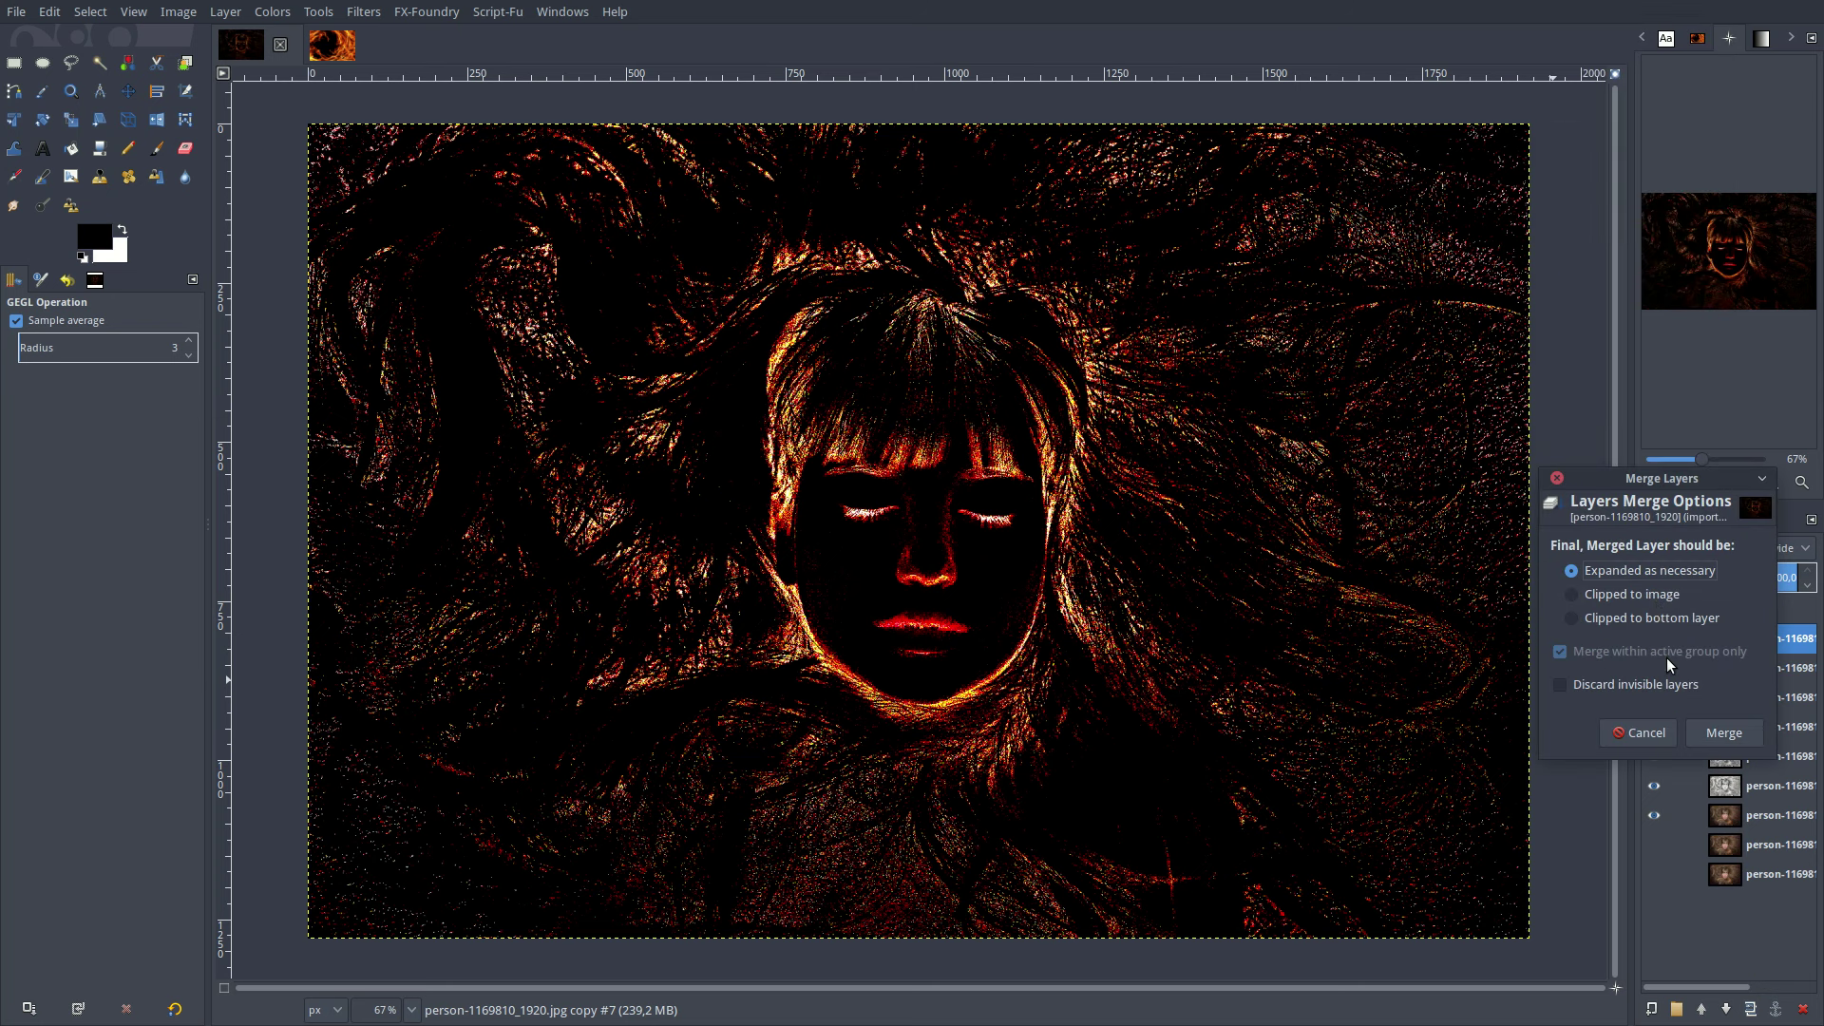
left_click(1724, 735)
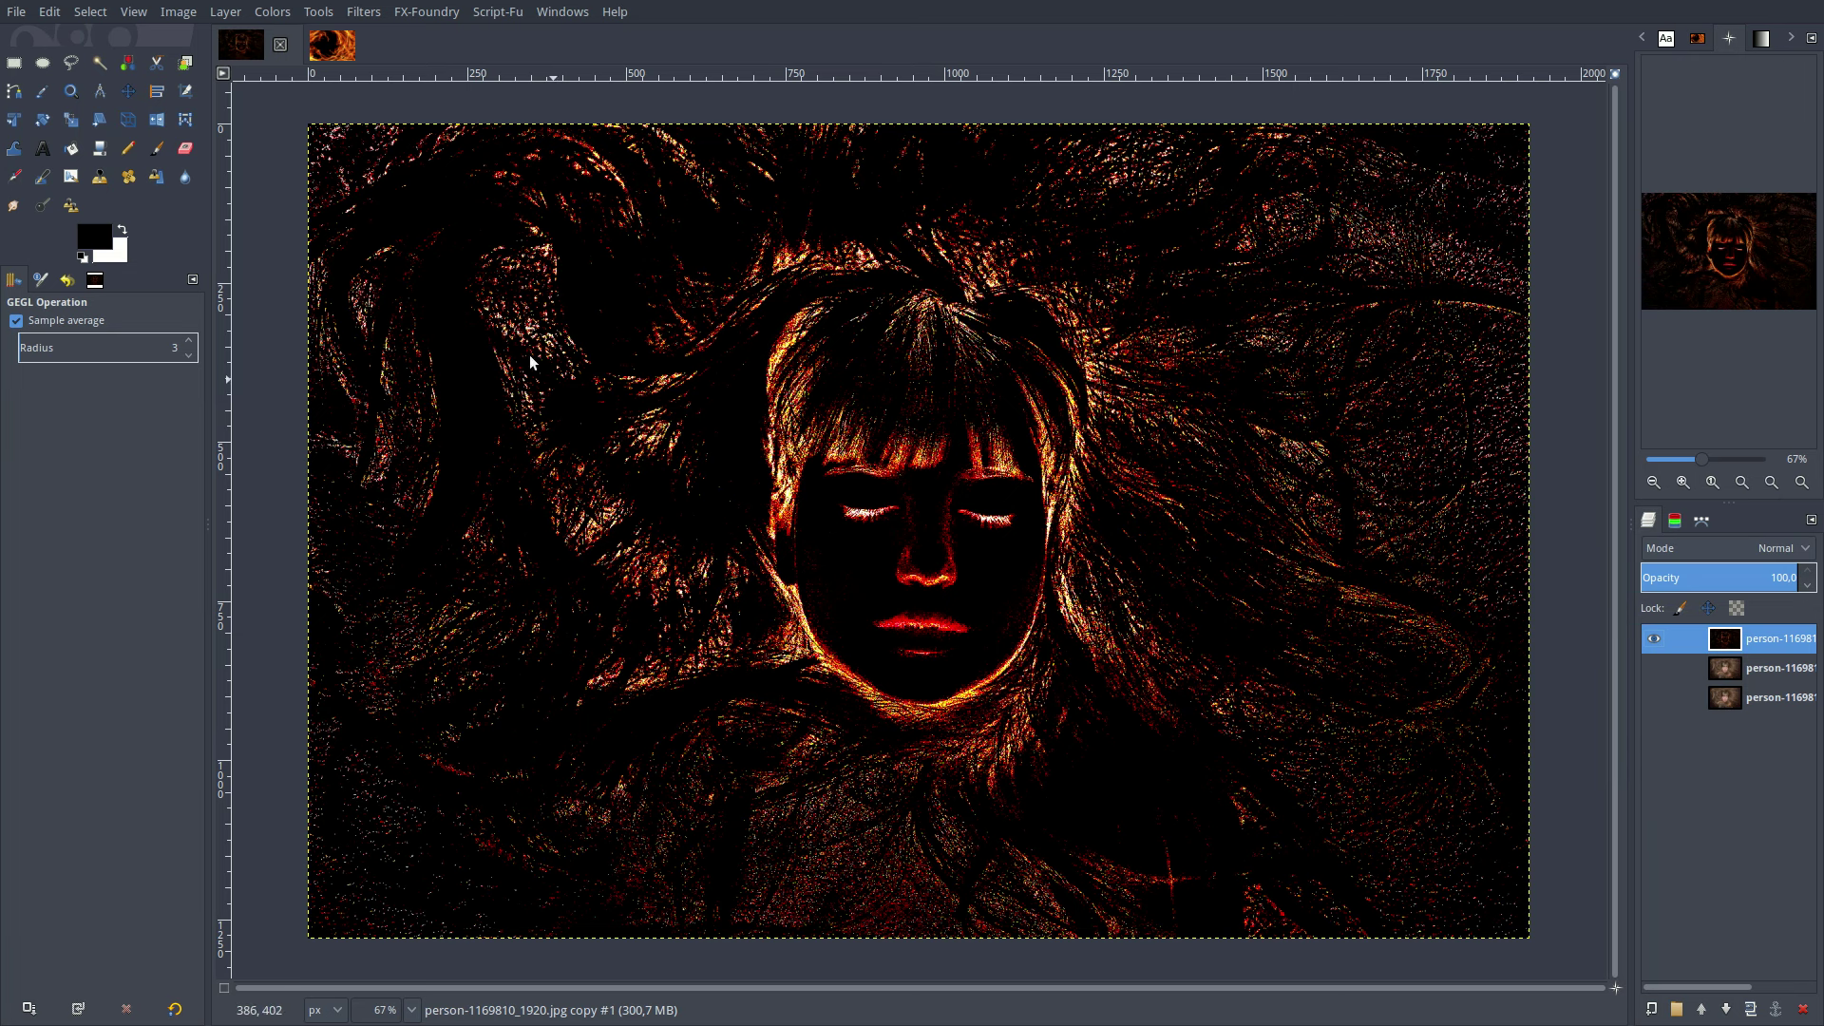
Copy the whole fire image and paste it into the portrait.
left_click(332, 50)
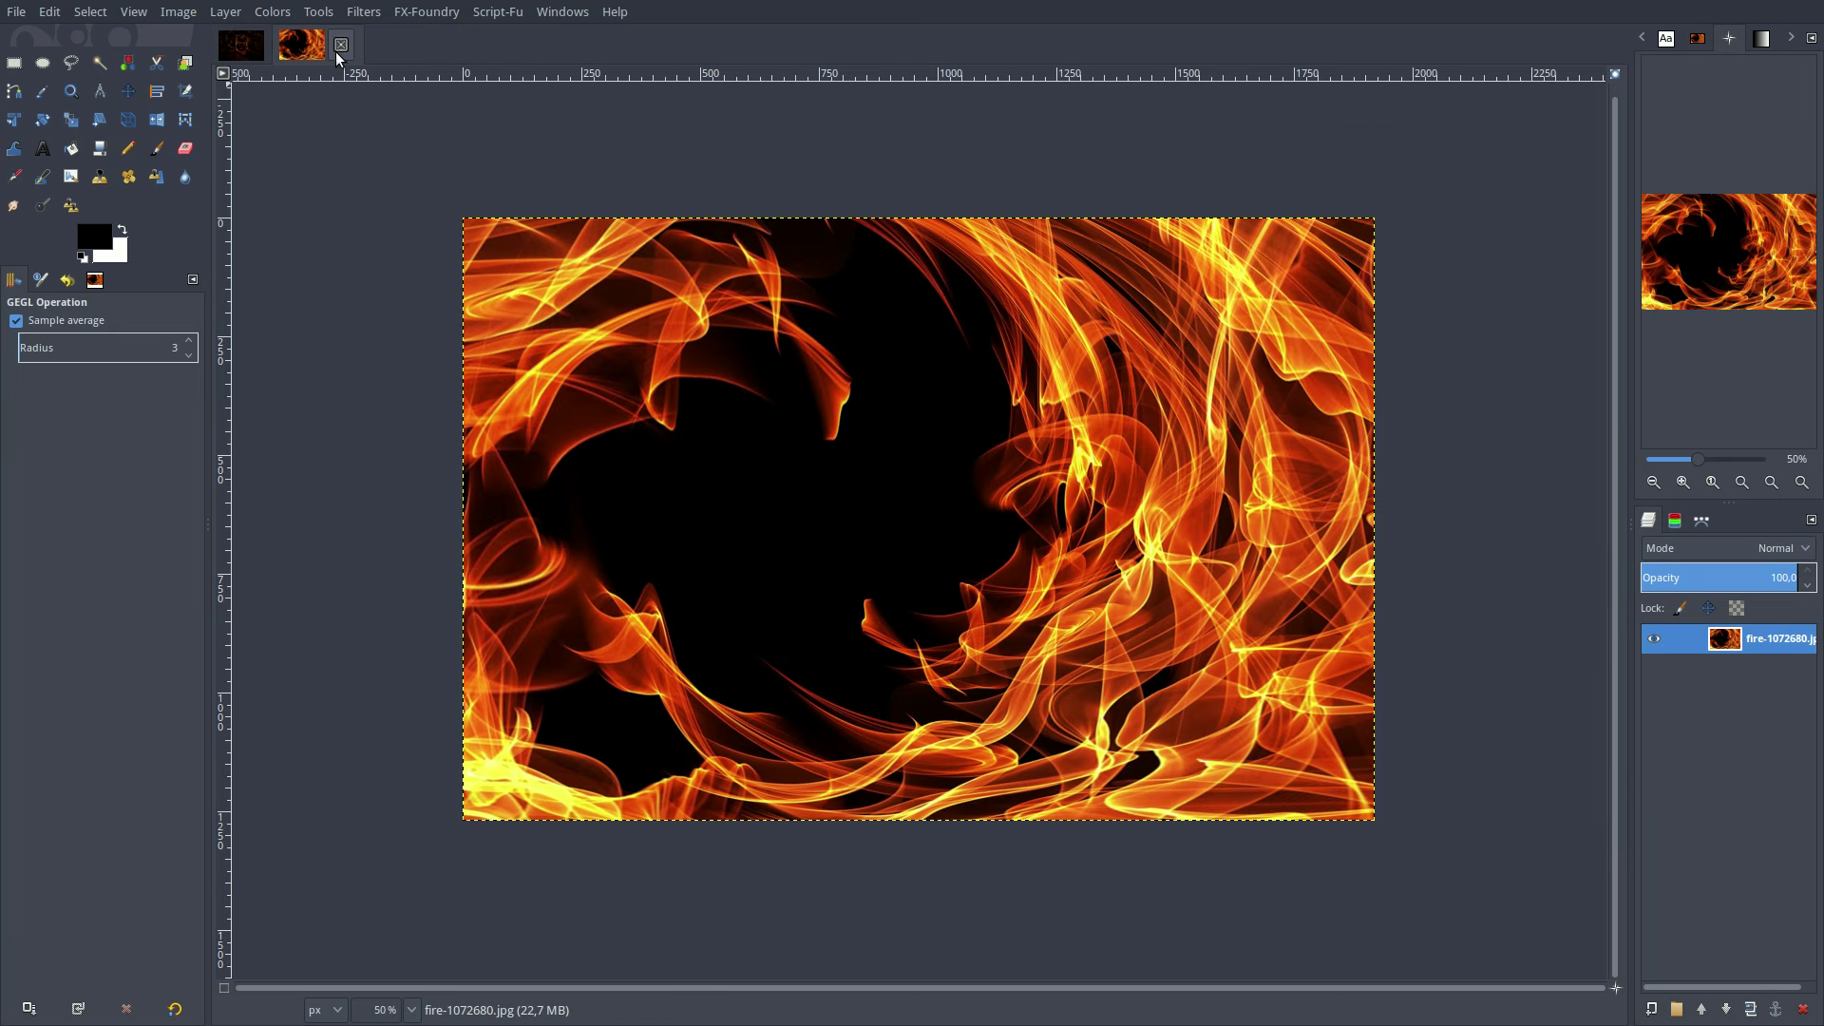
right_click(811, 476)
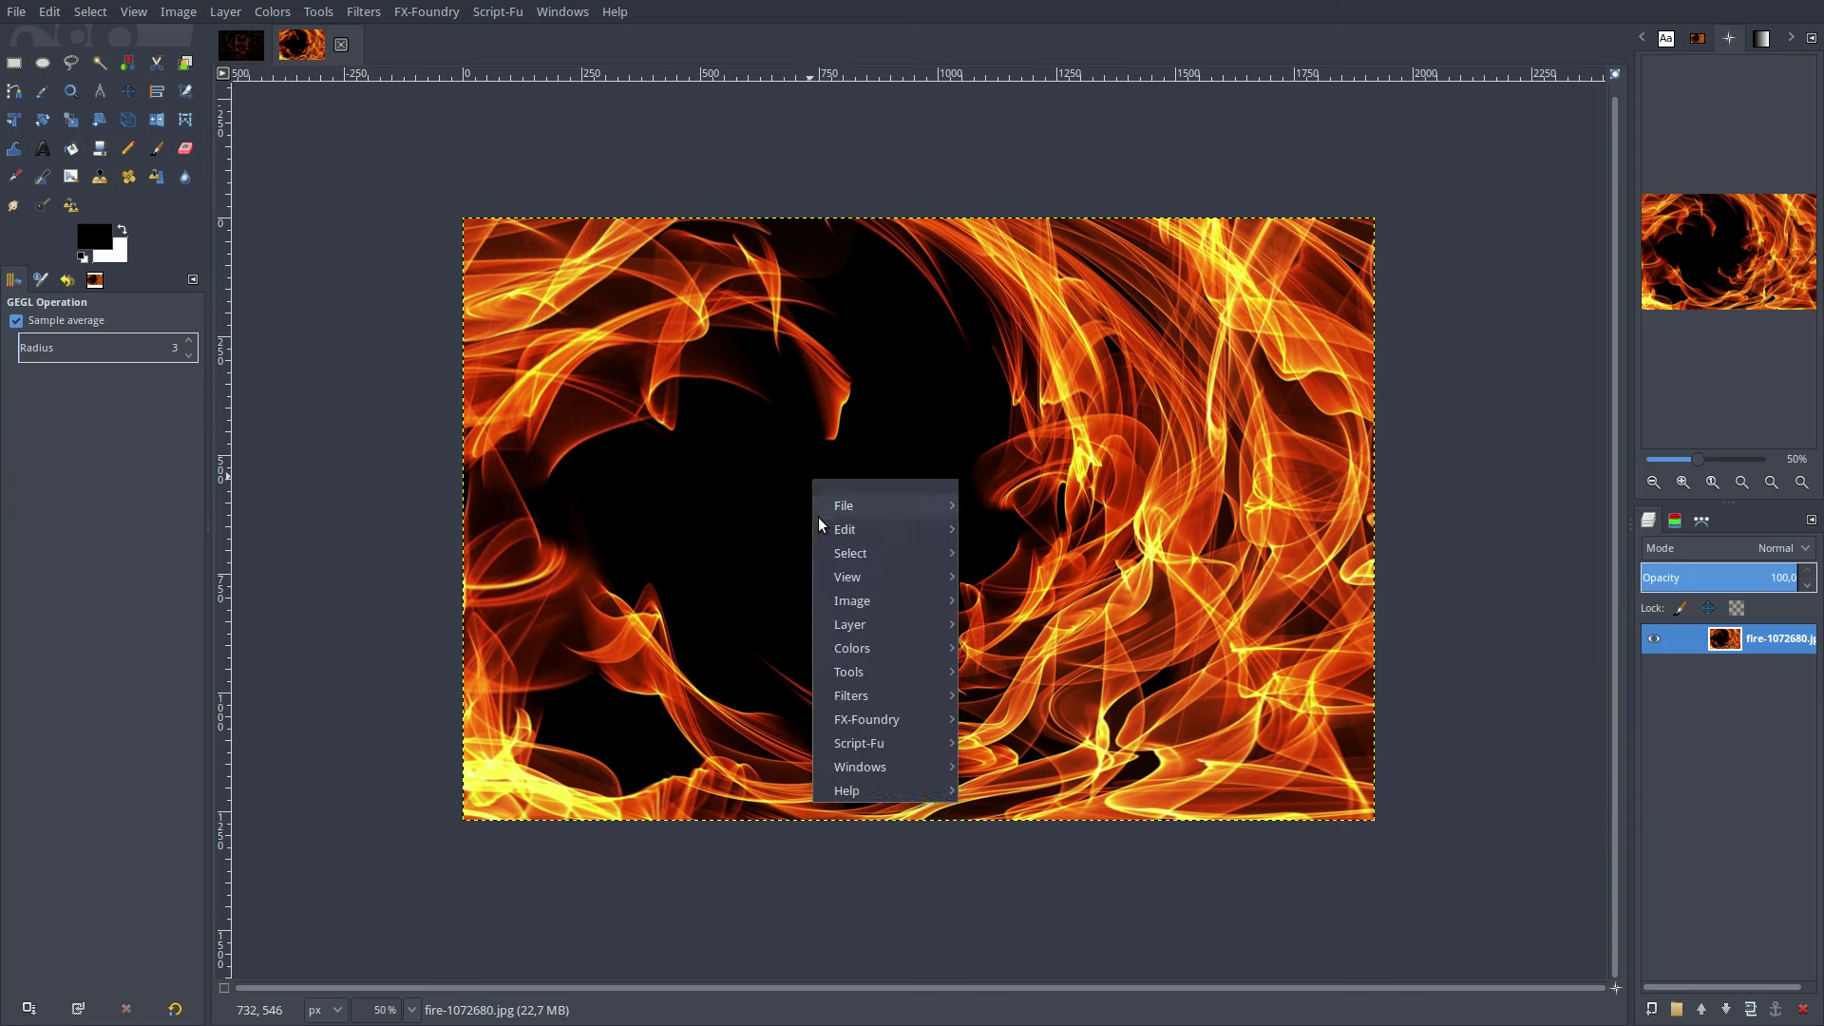
left_click(1007, 572)
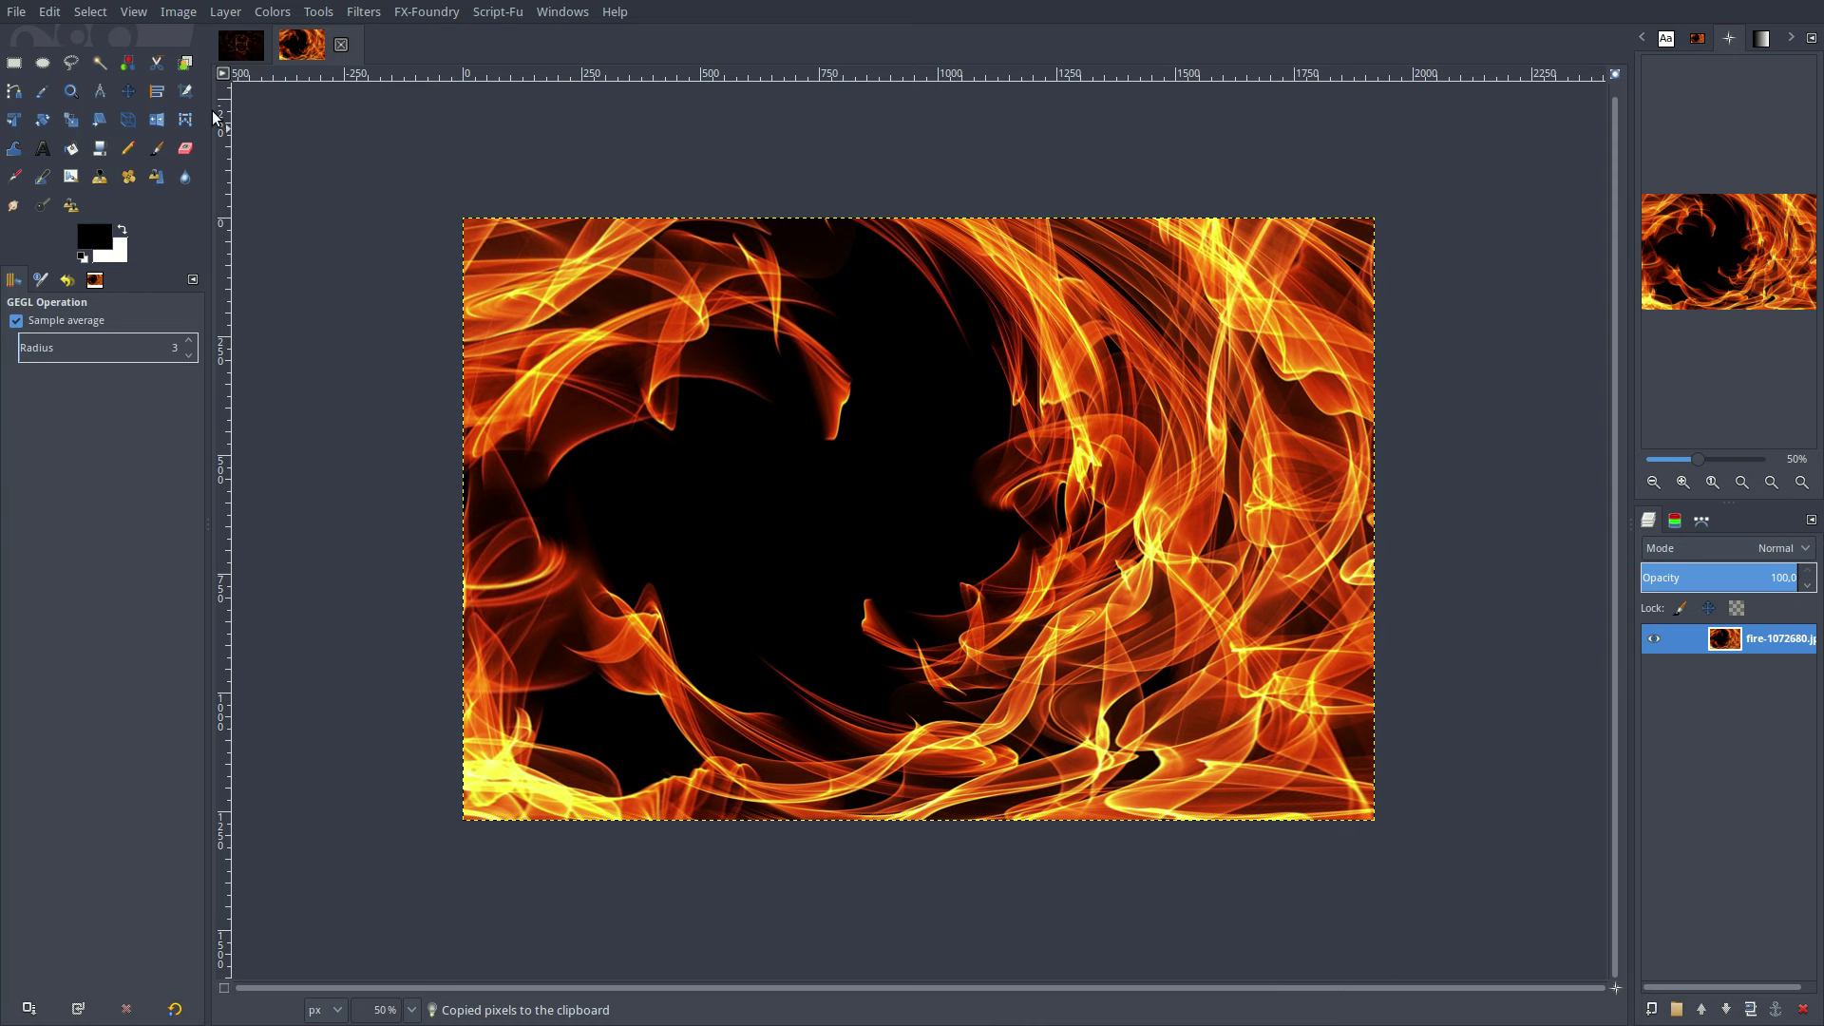
left_click(237, 49)
right_click(762, 490)
mouse_move(798, 543)
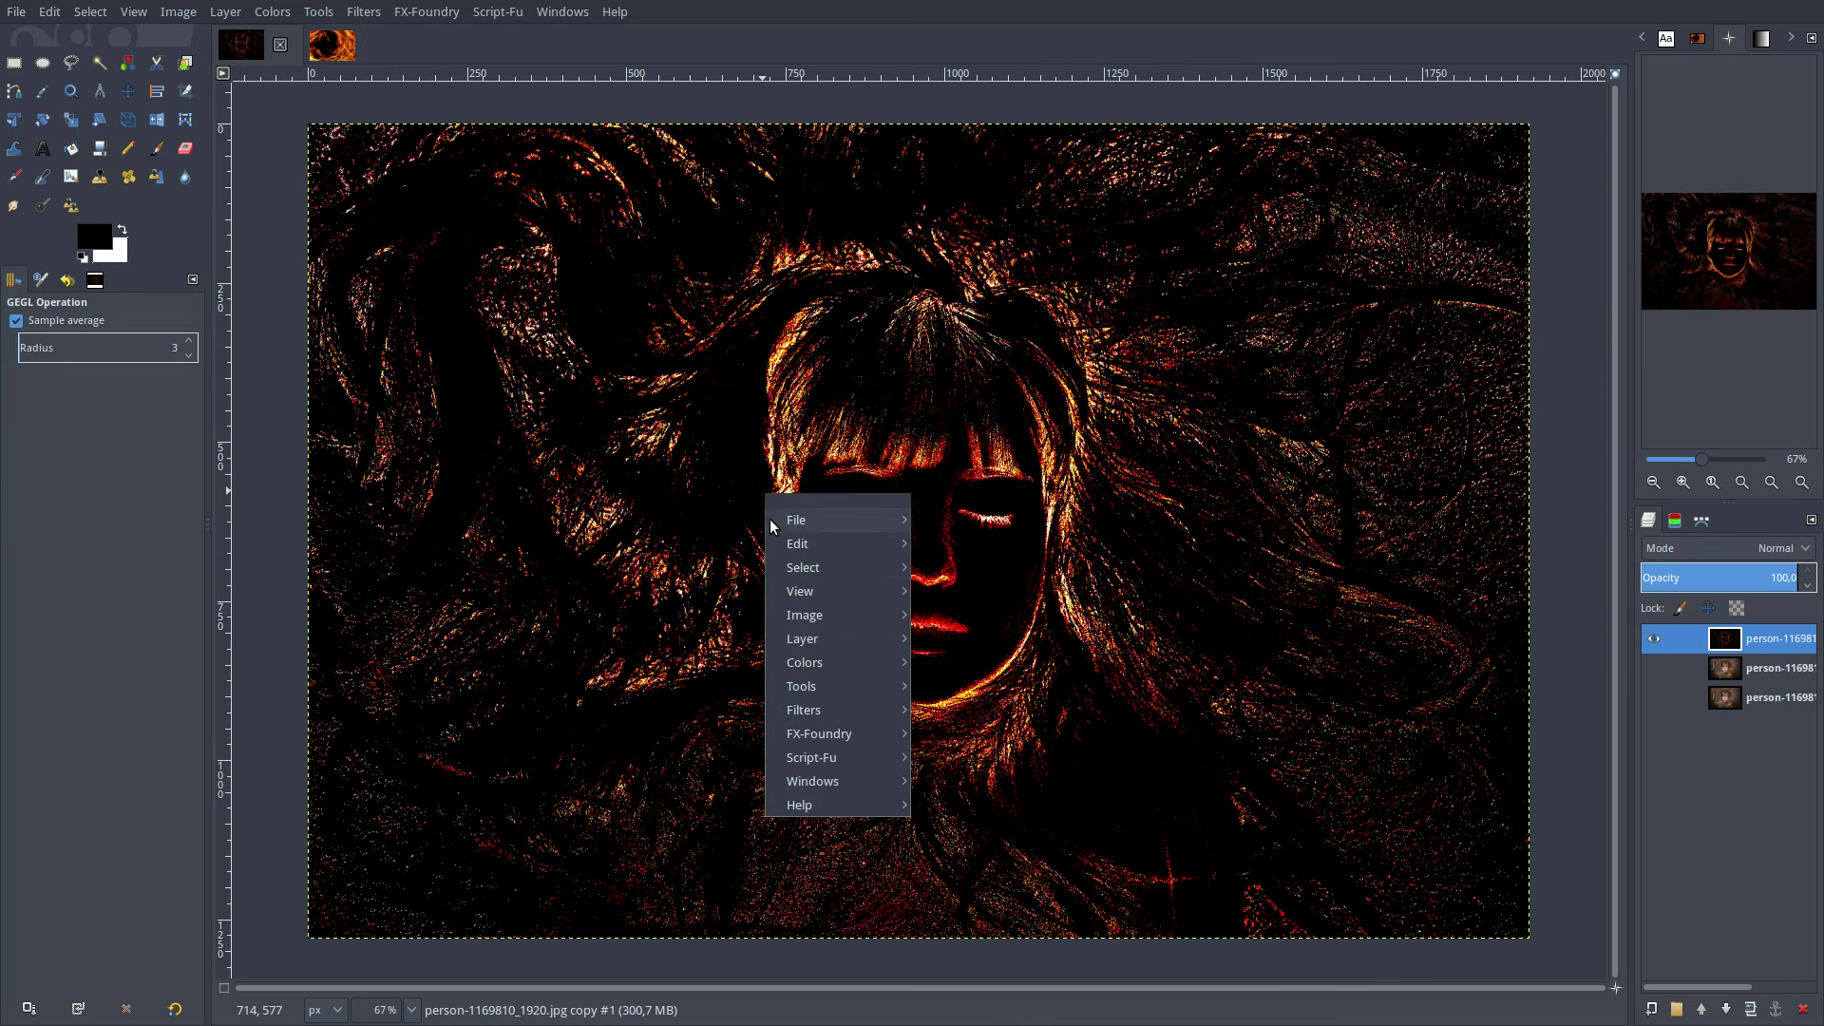
left_click(969, 619)
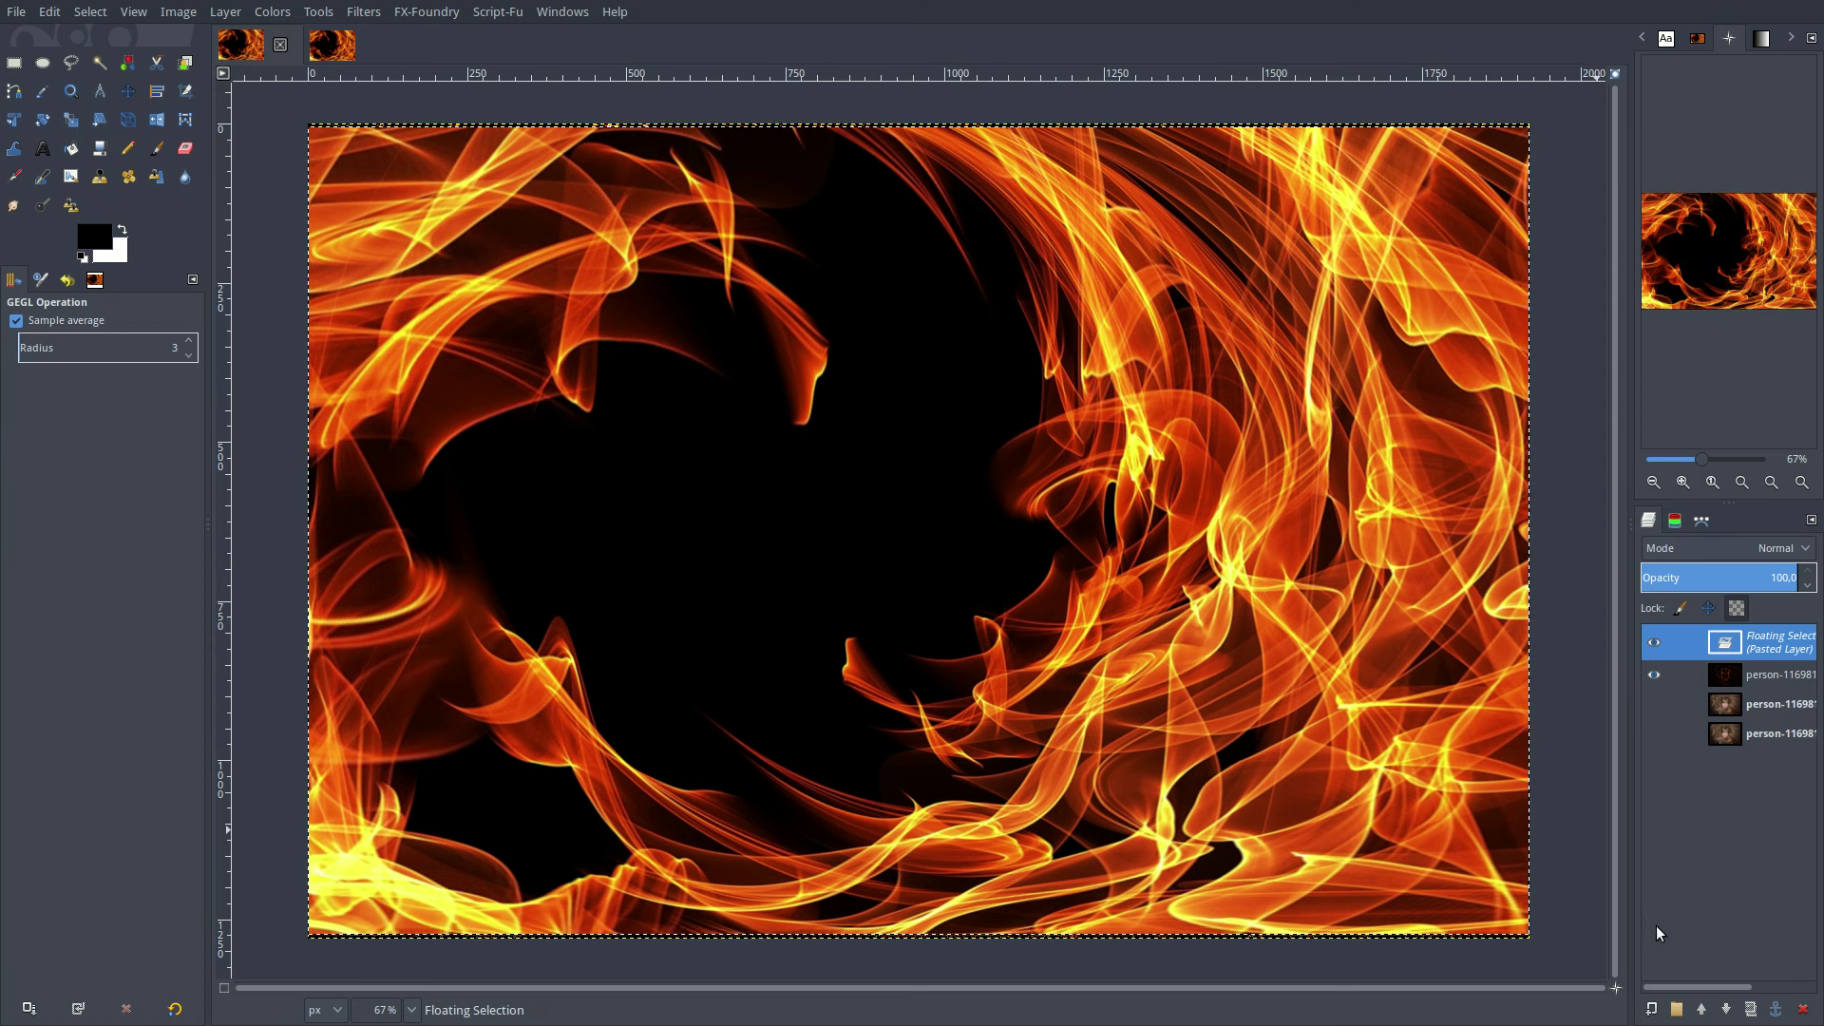
Make the fire its own layer below the edge layer, blended in Soft light.
left_click(1653, 1009)
left_click(1727, 1009)
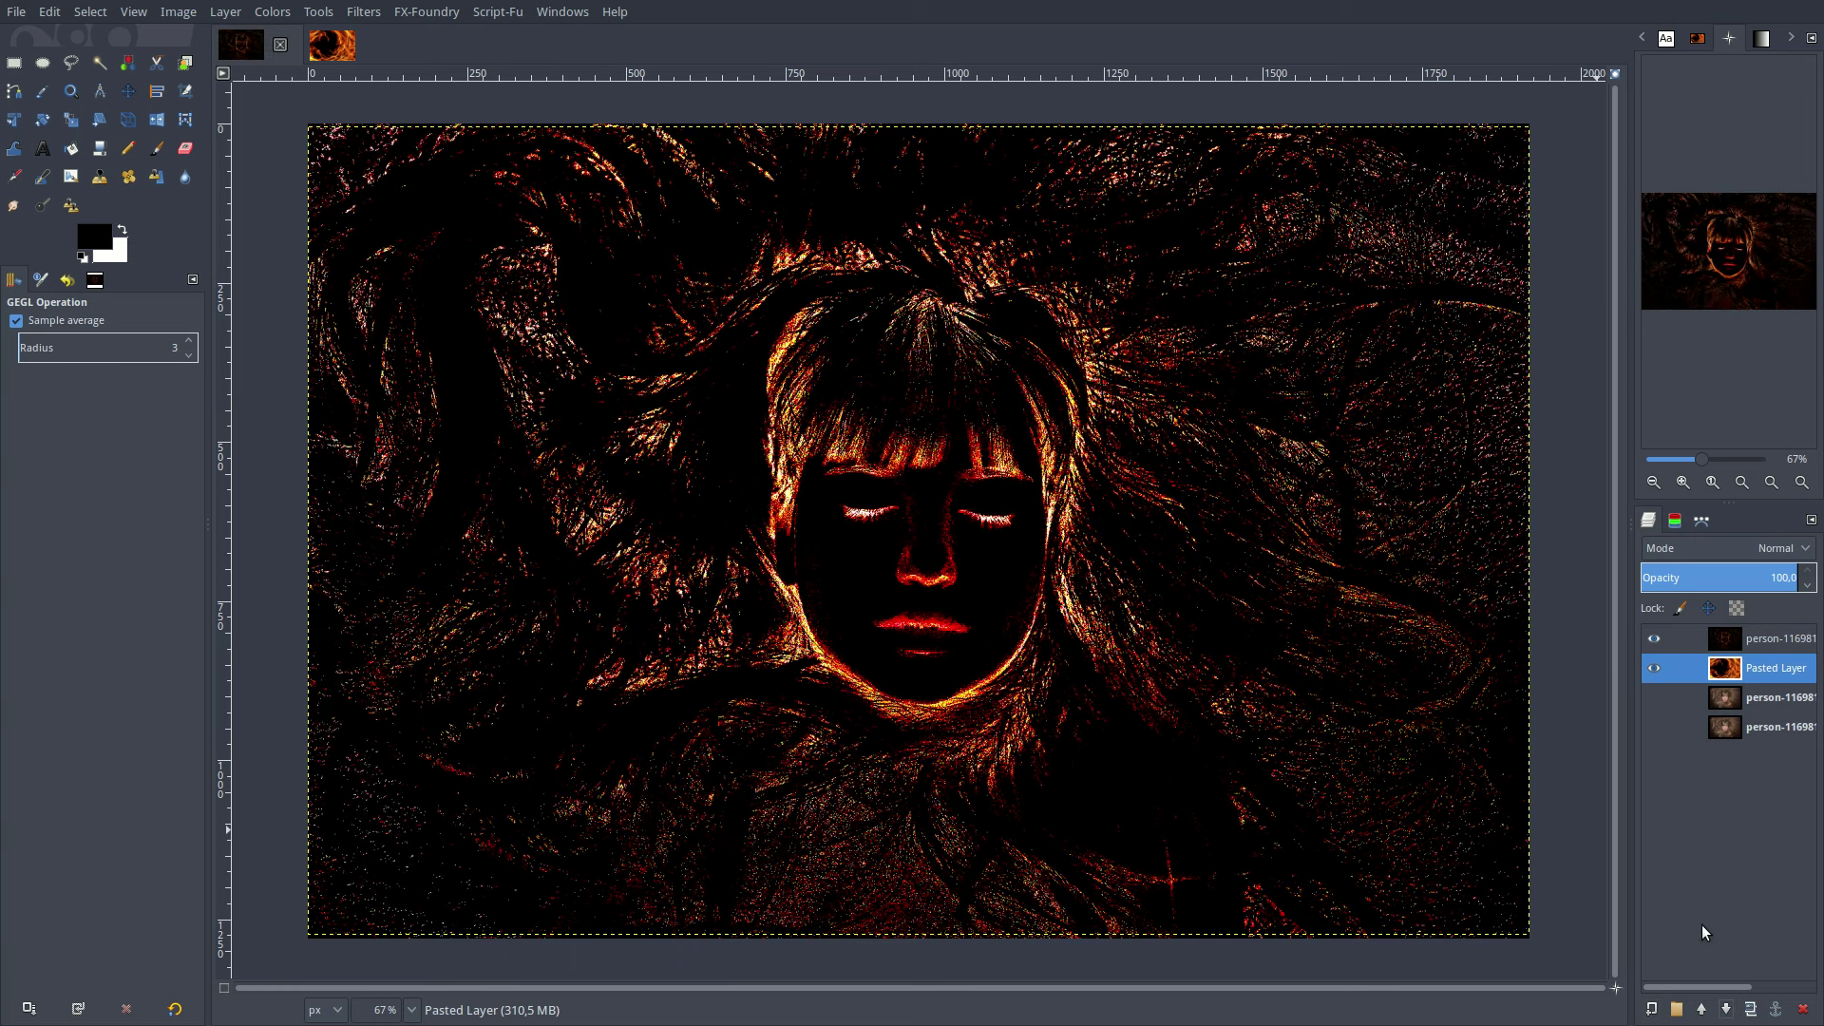
left_click(1653, 698)
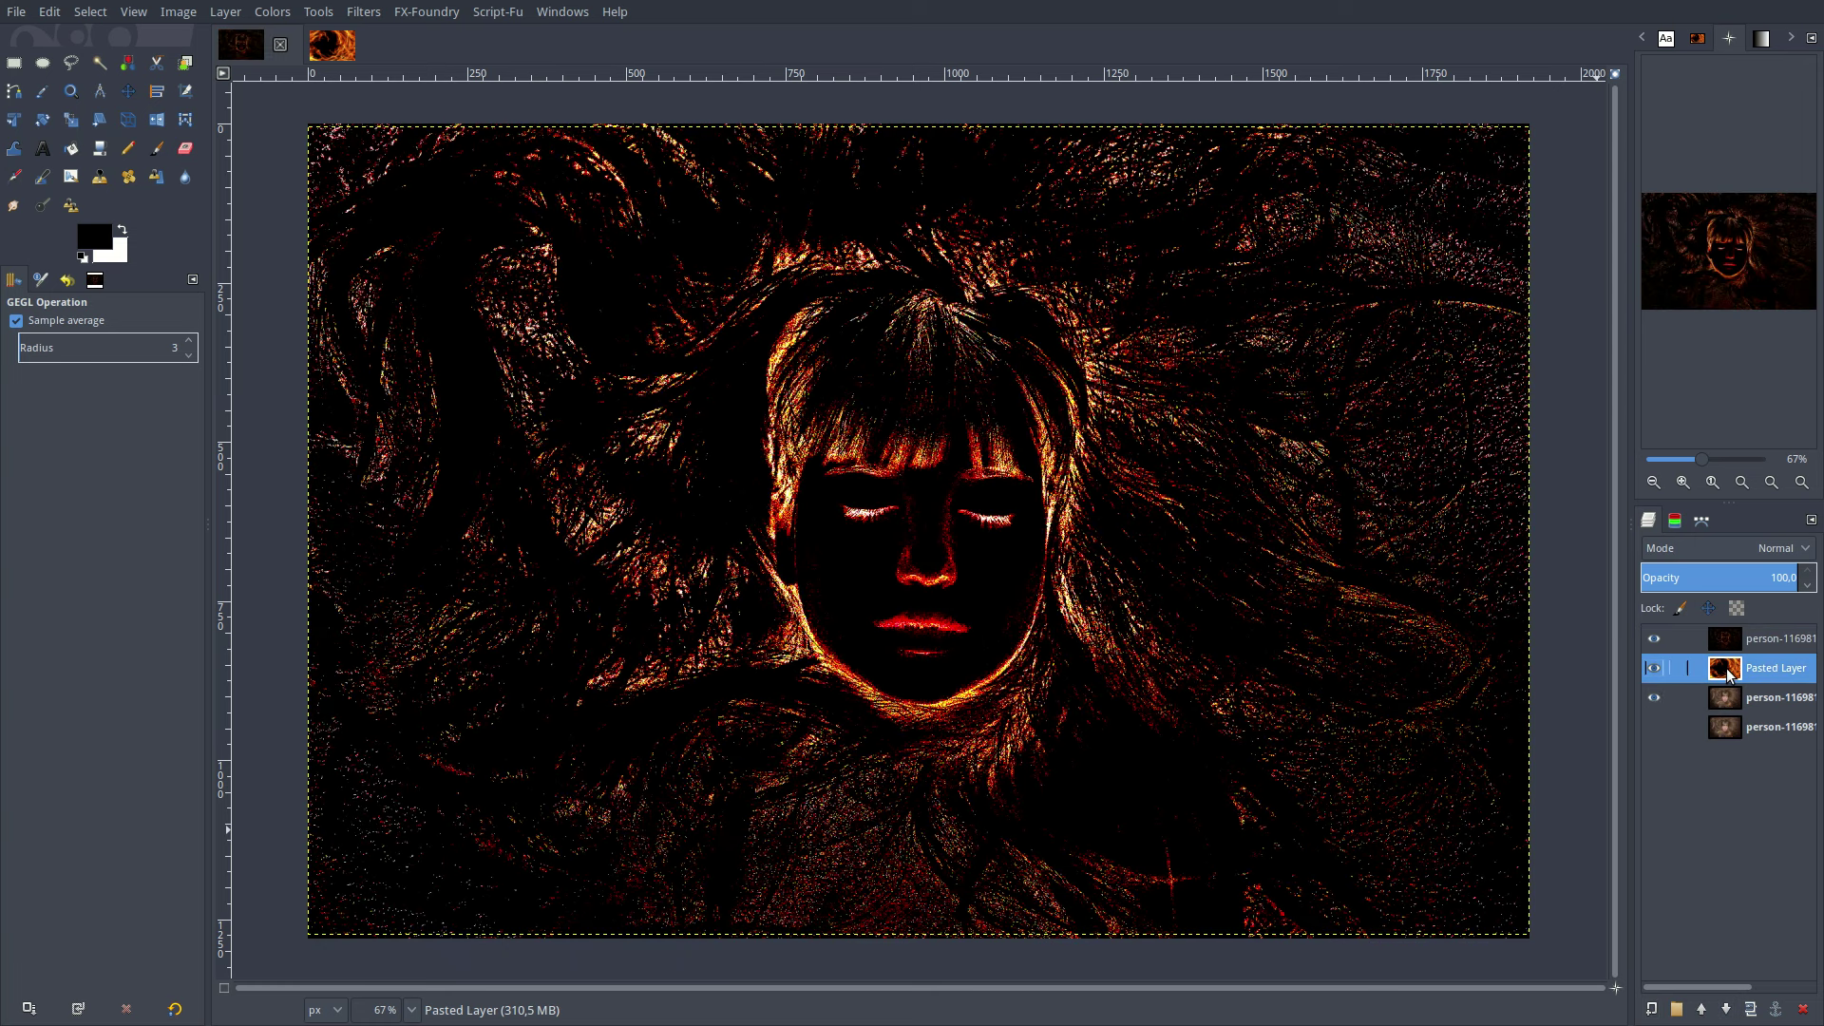
left_click(1653, 639)
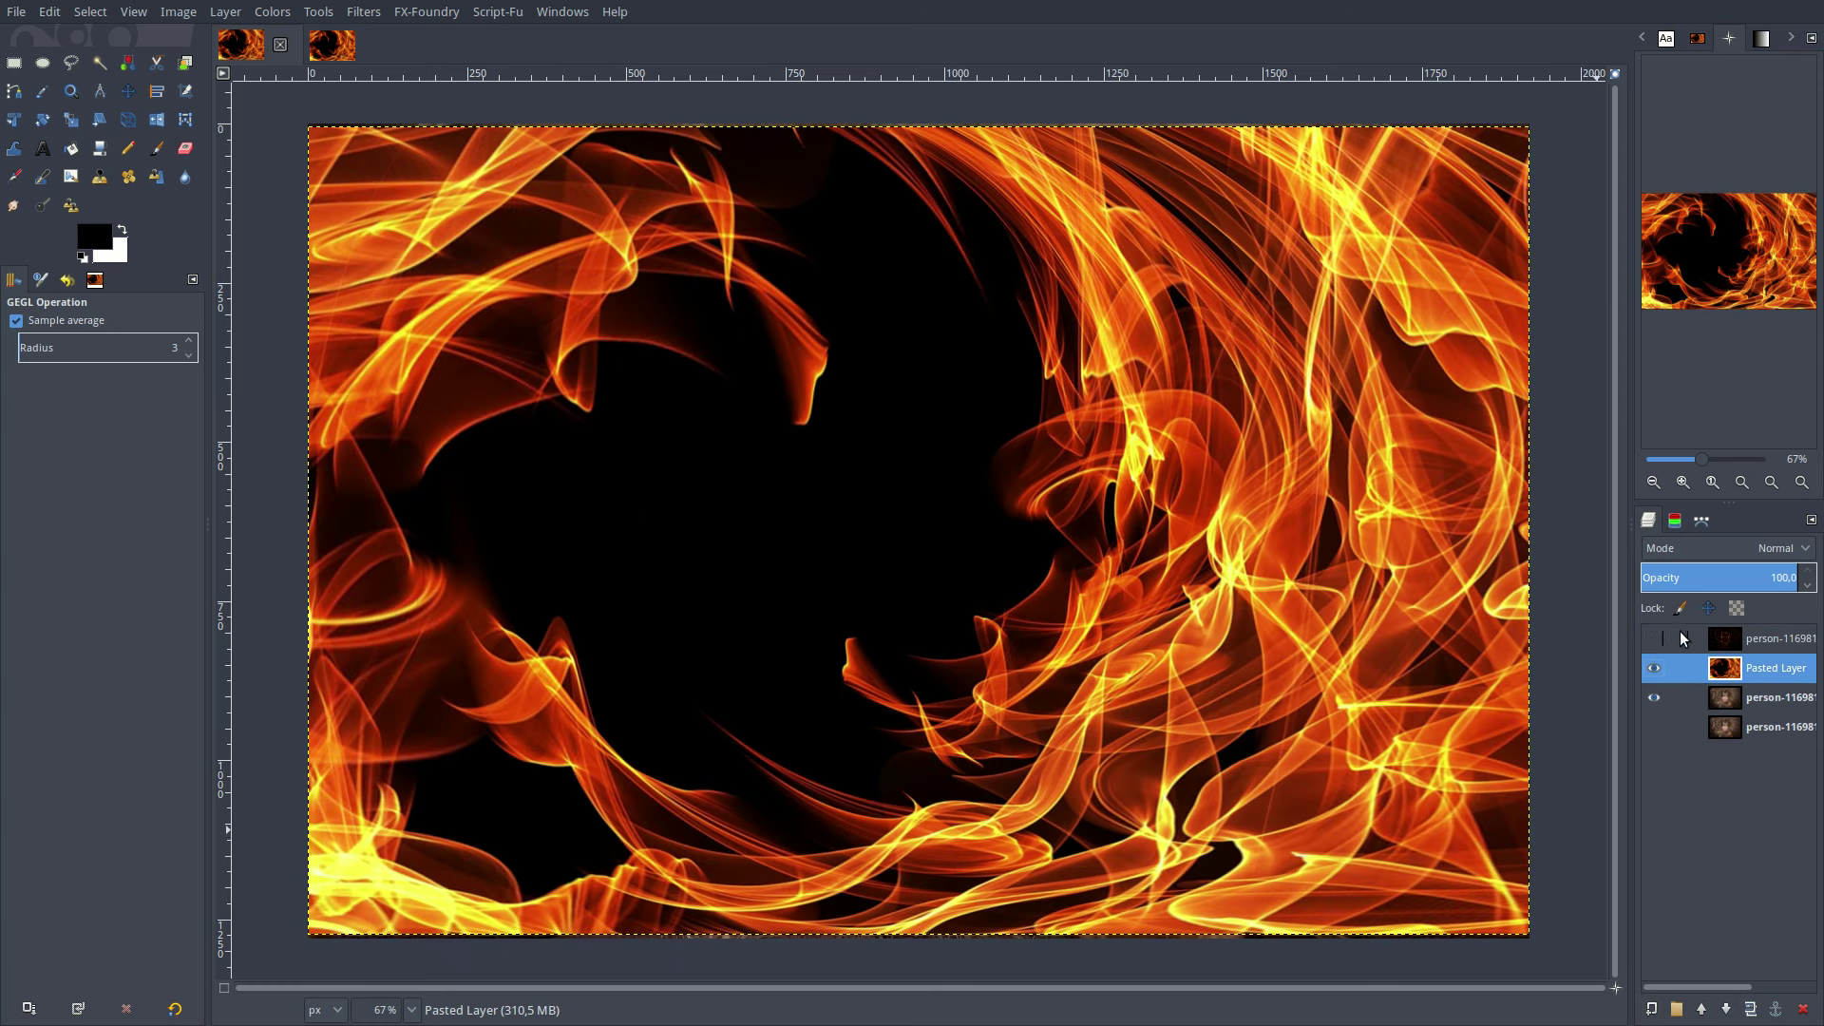
left_click(1729, 548)
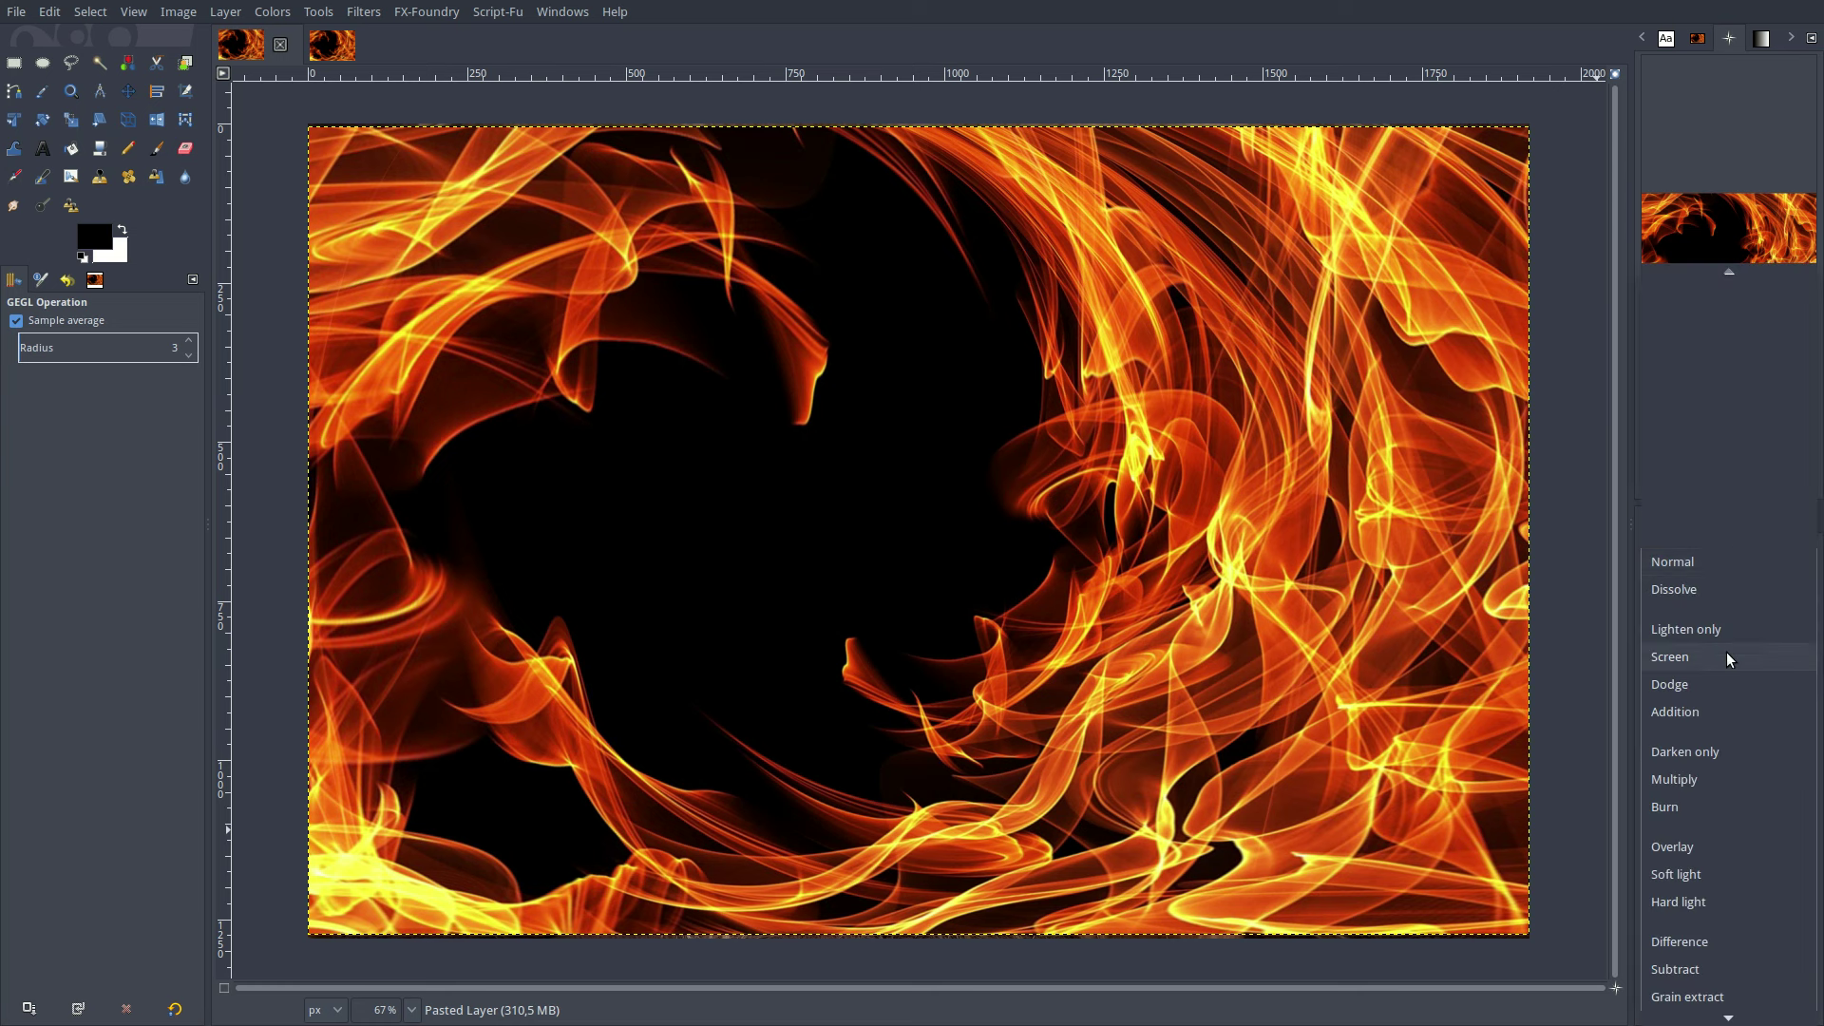
left_click(1708, 873)
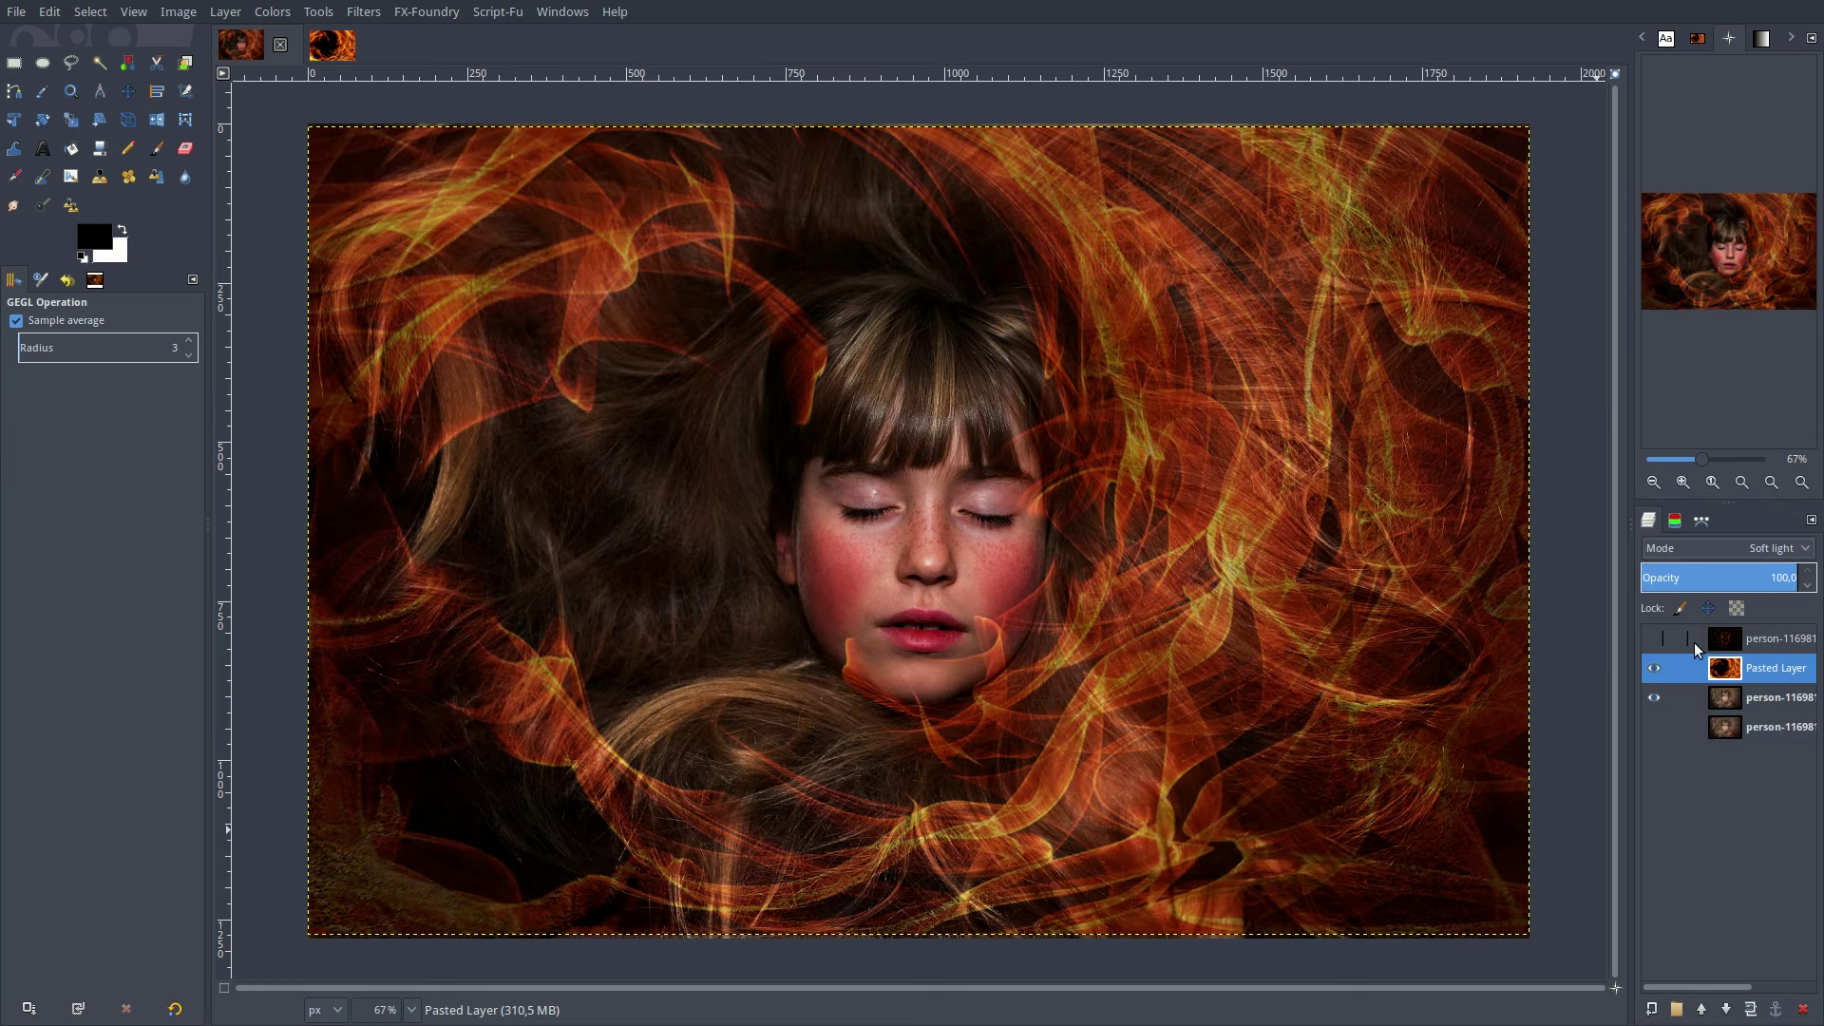
left_click(1655, 638)
Set the dark edge layer's blend mode to Overlay.
left_click(1723, 639)
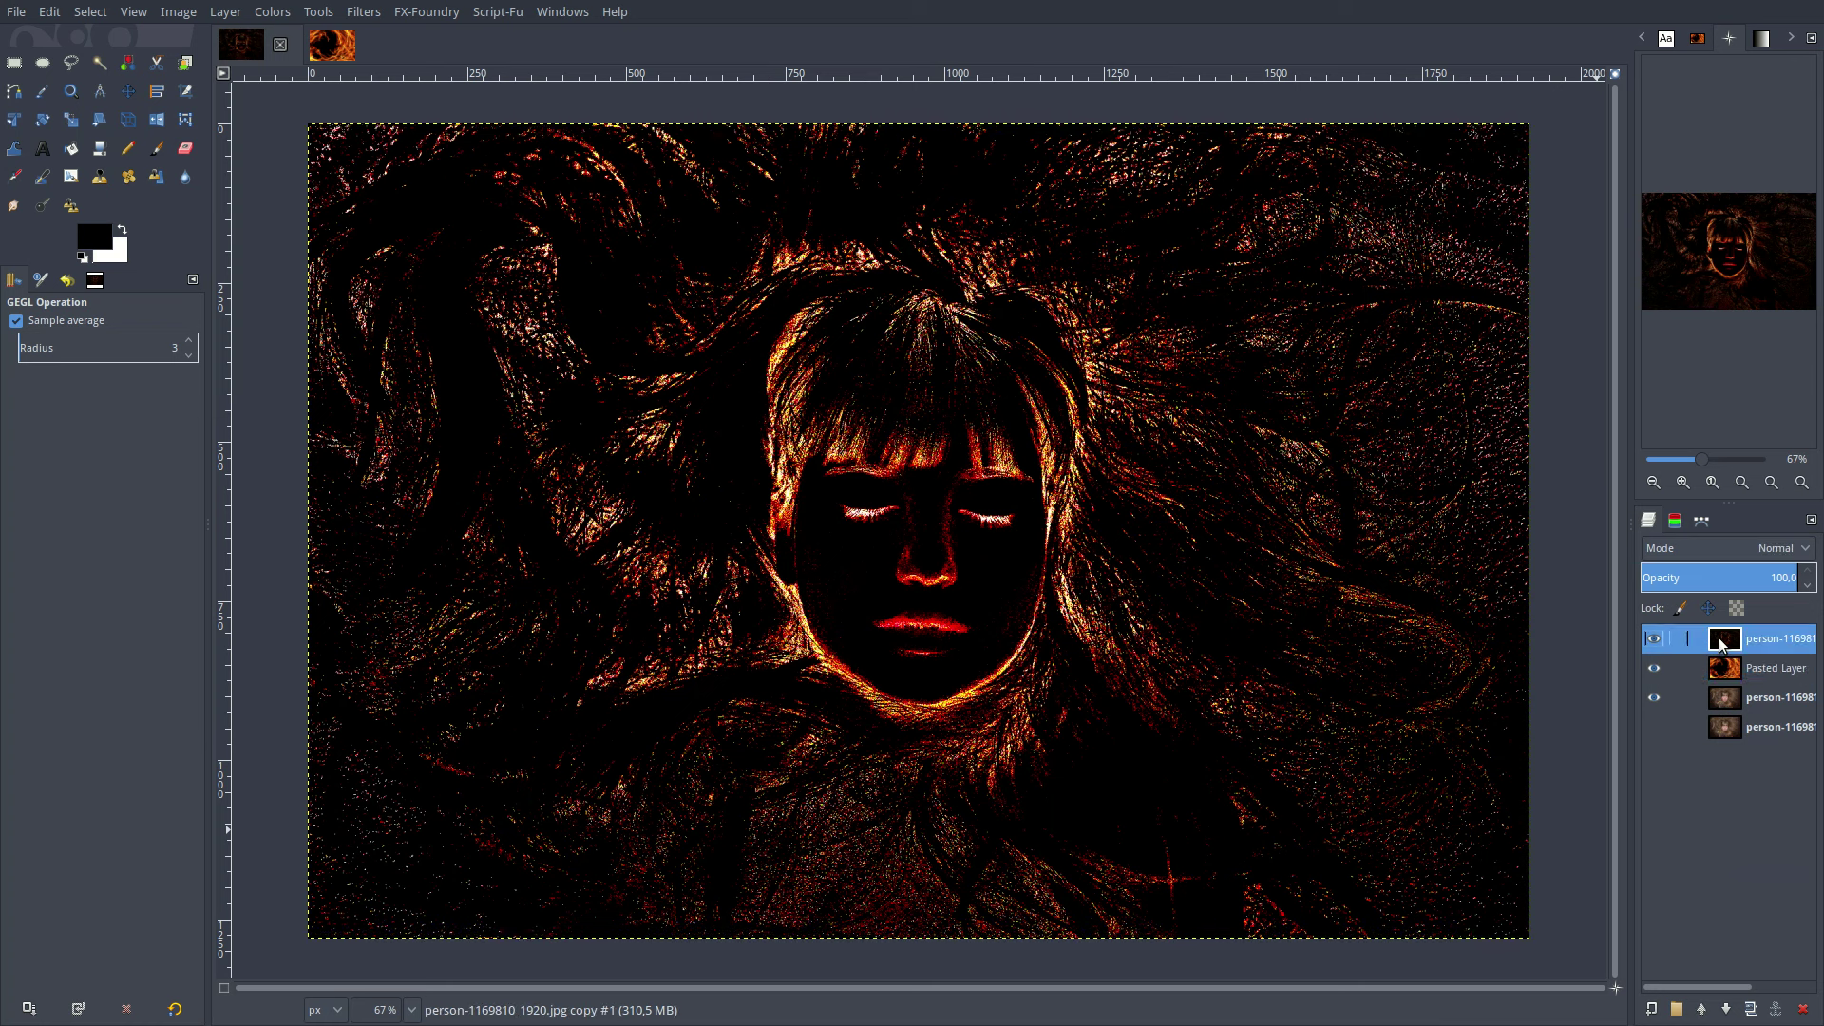
left_click(1729, 550)
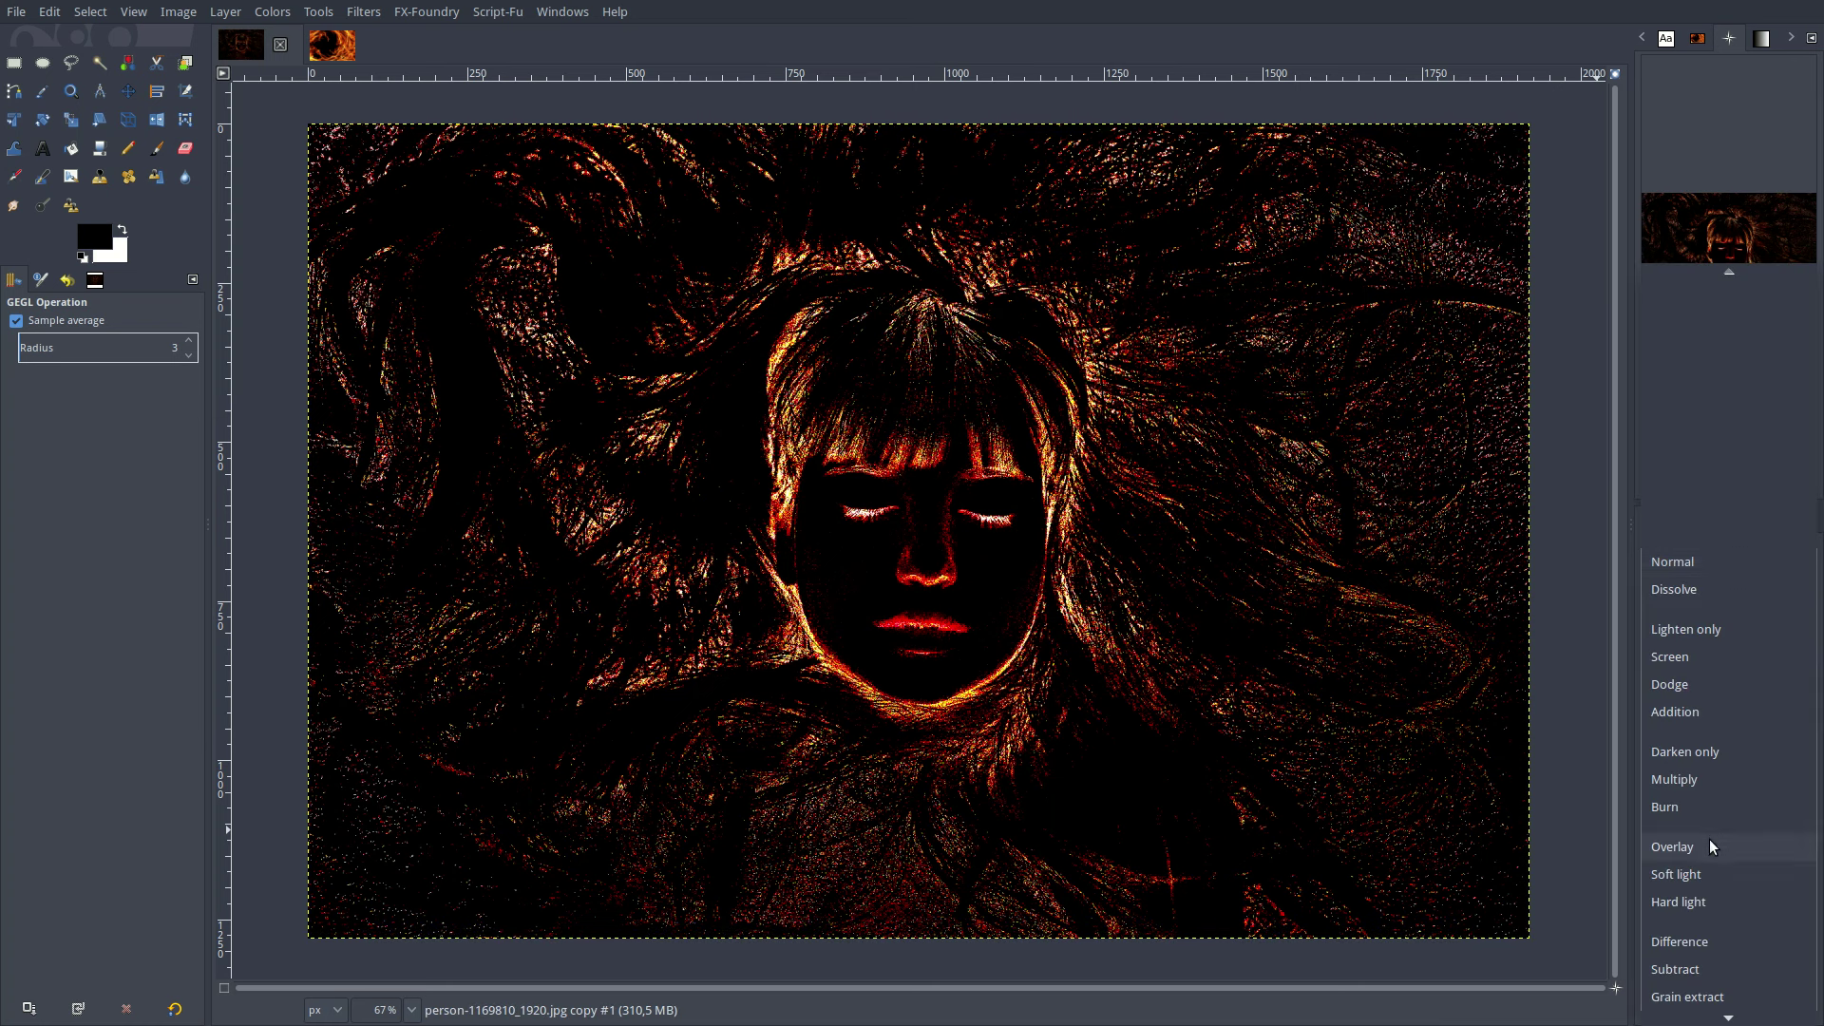
left_click(1708, 844)
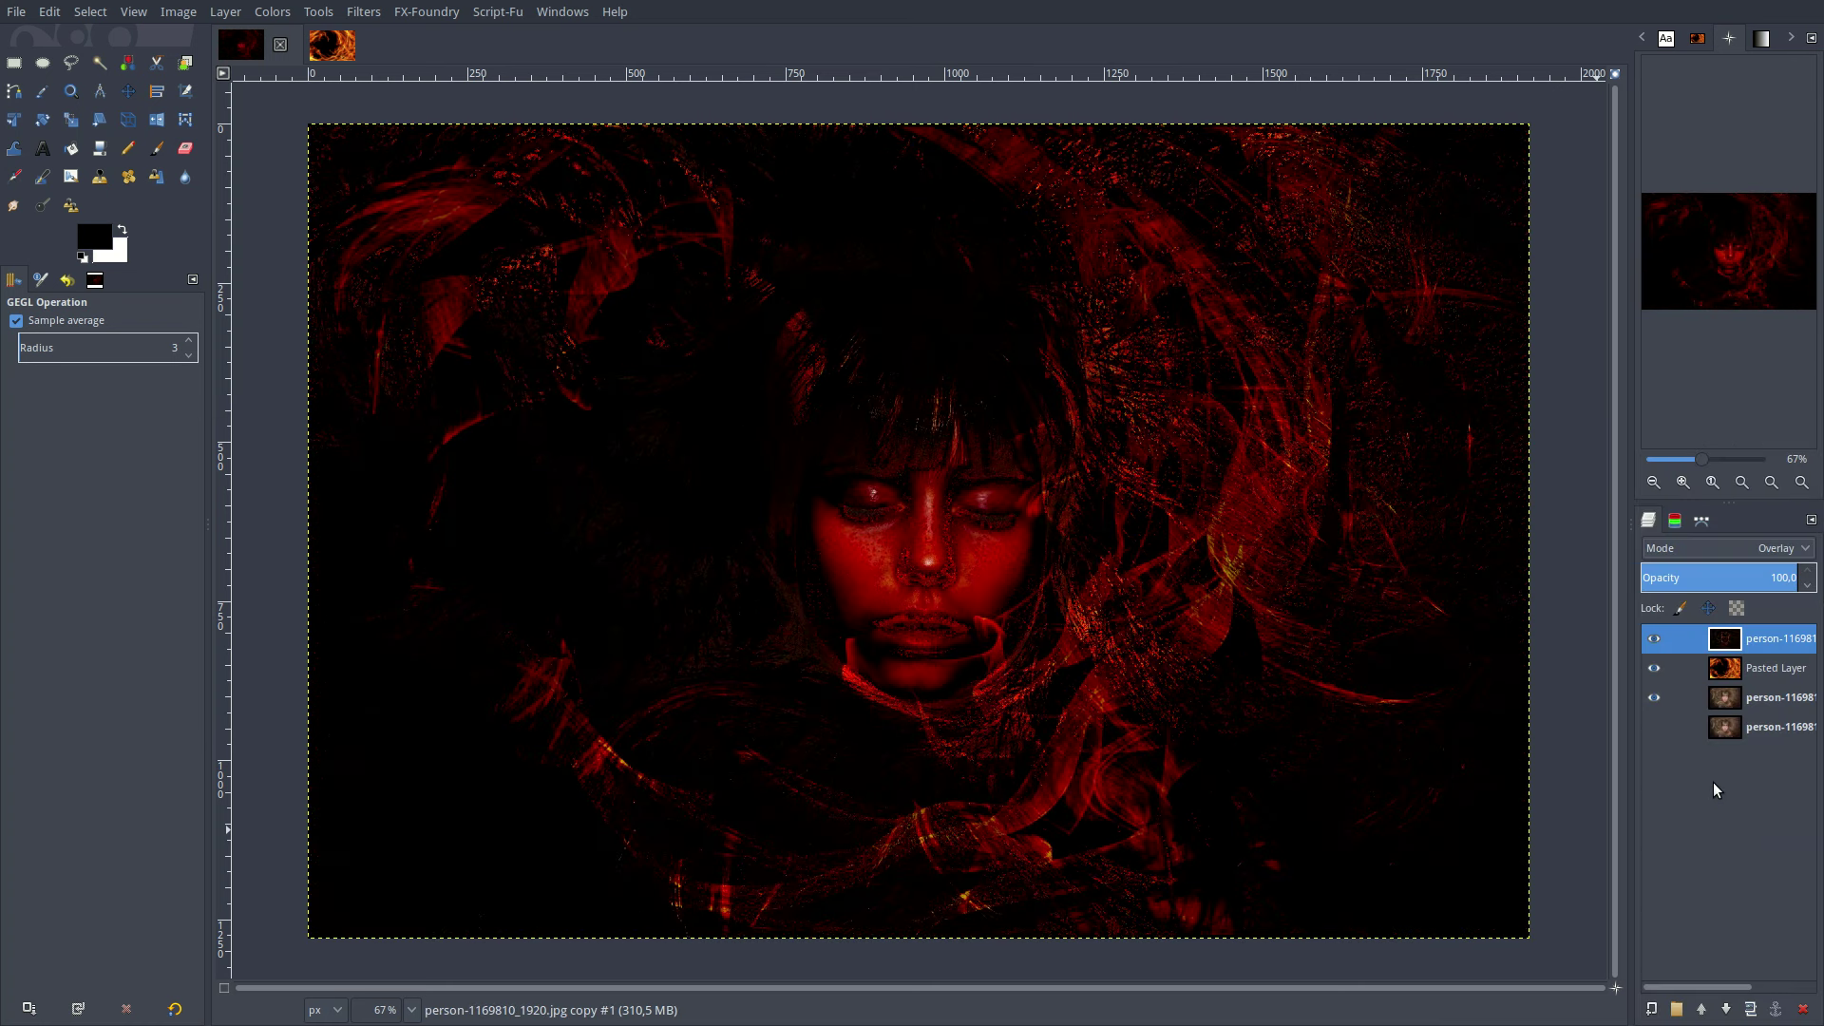
Merge all visible layers into one red fiery composite.
right_click(1720, 642)
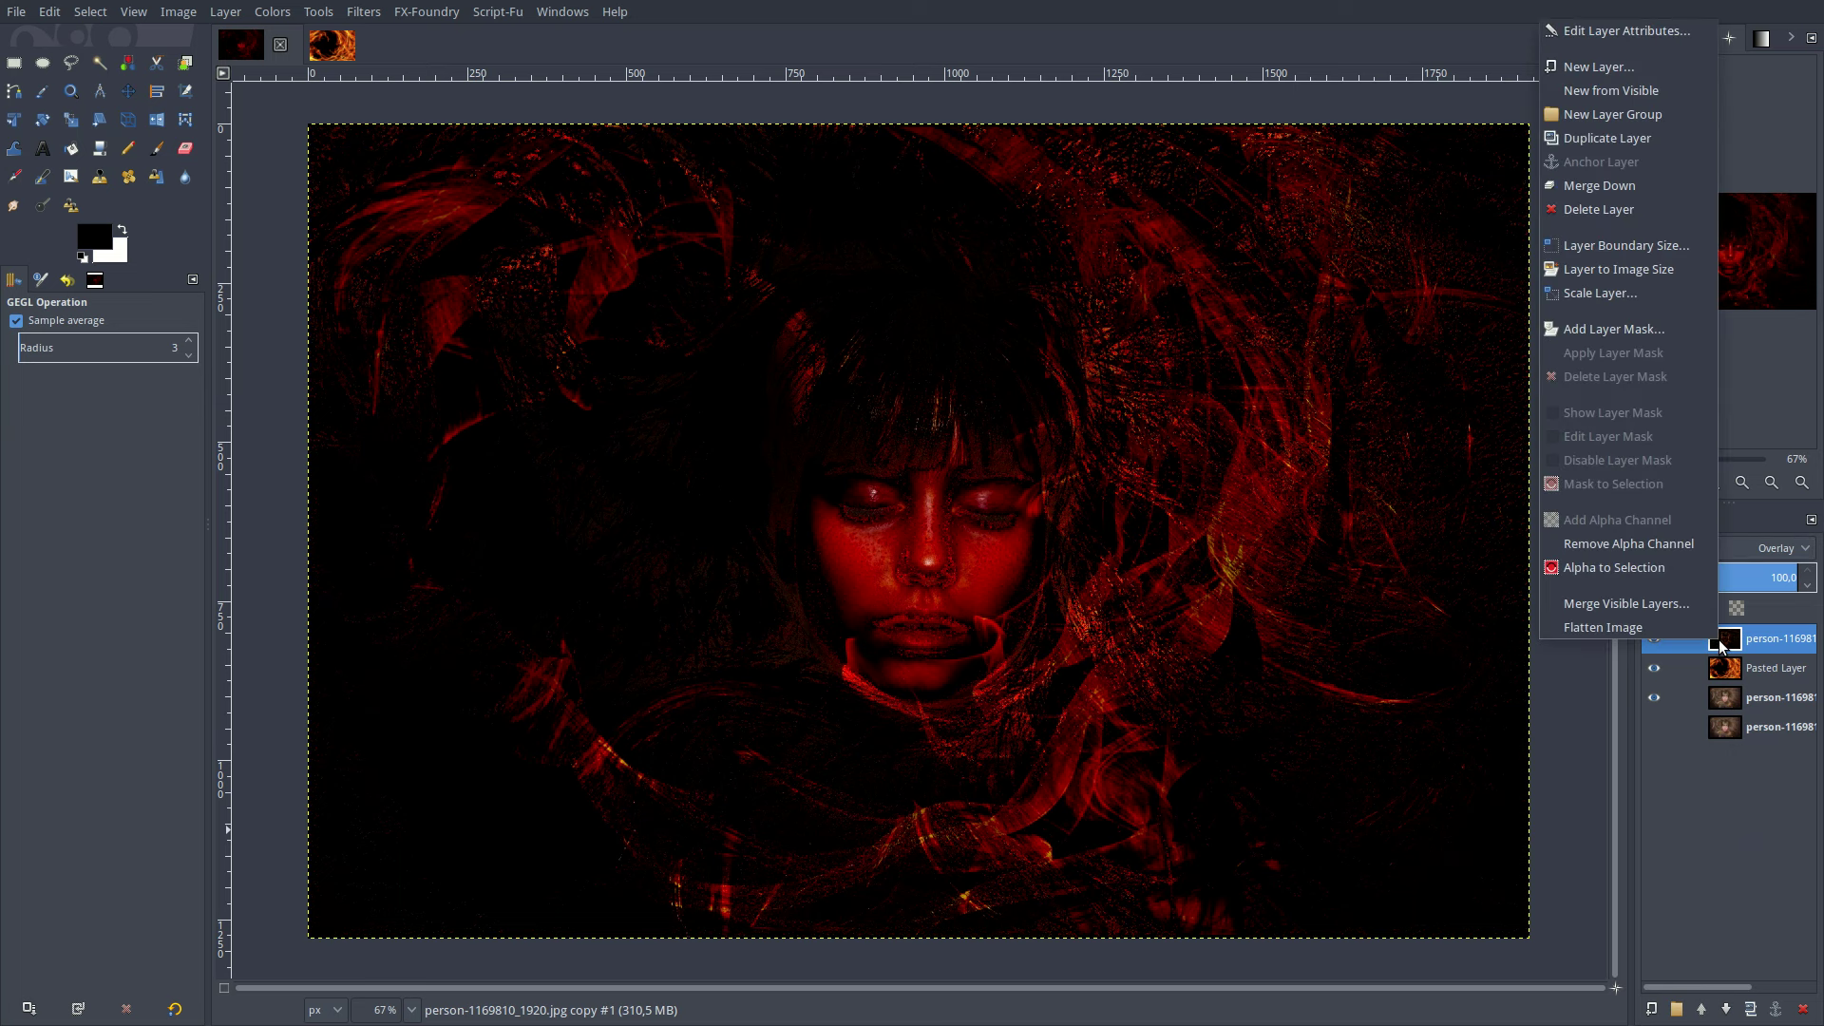
left_click(1668, 607)
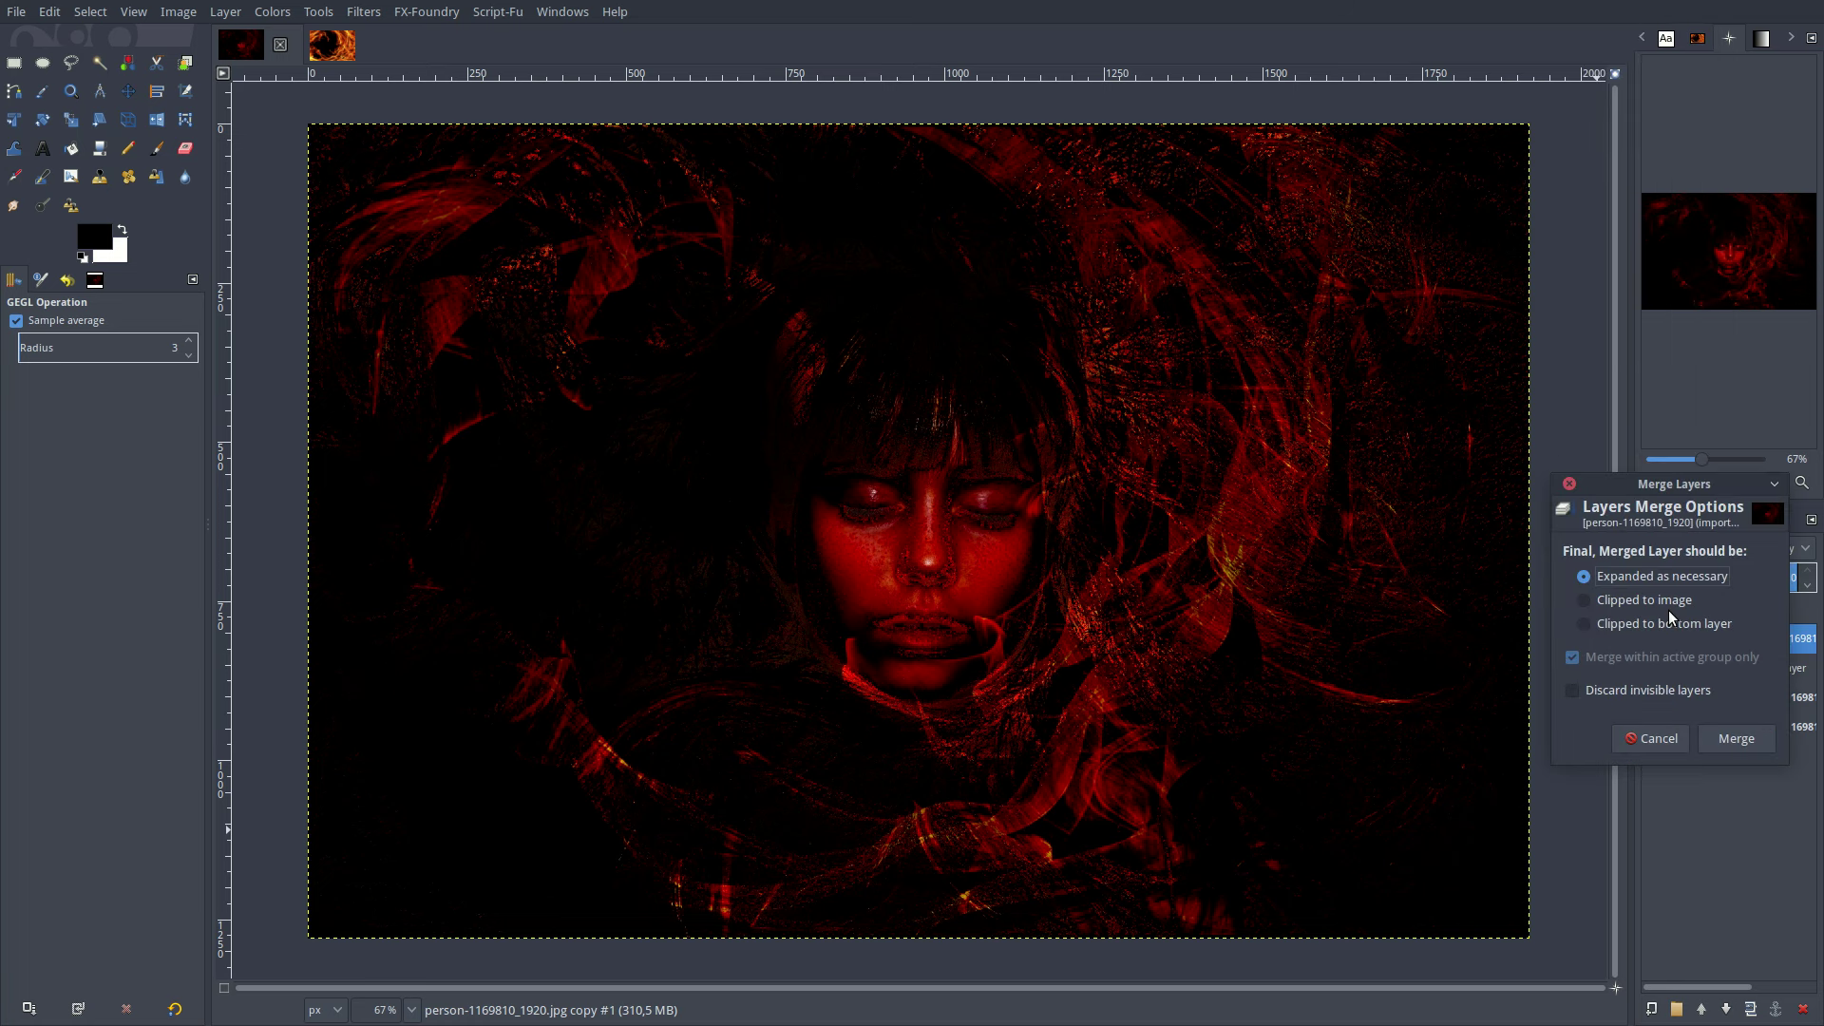
left_click(1724, 737)
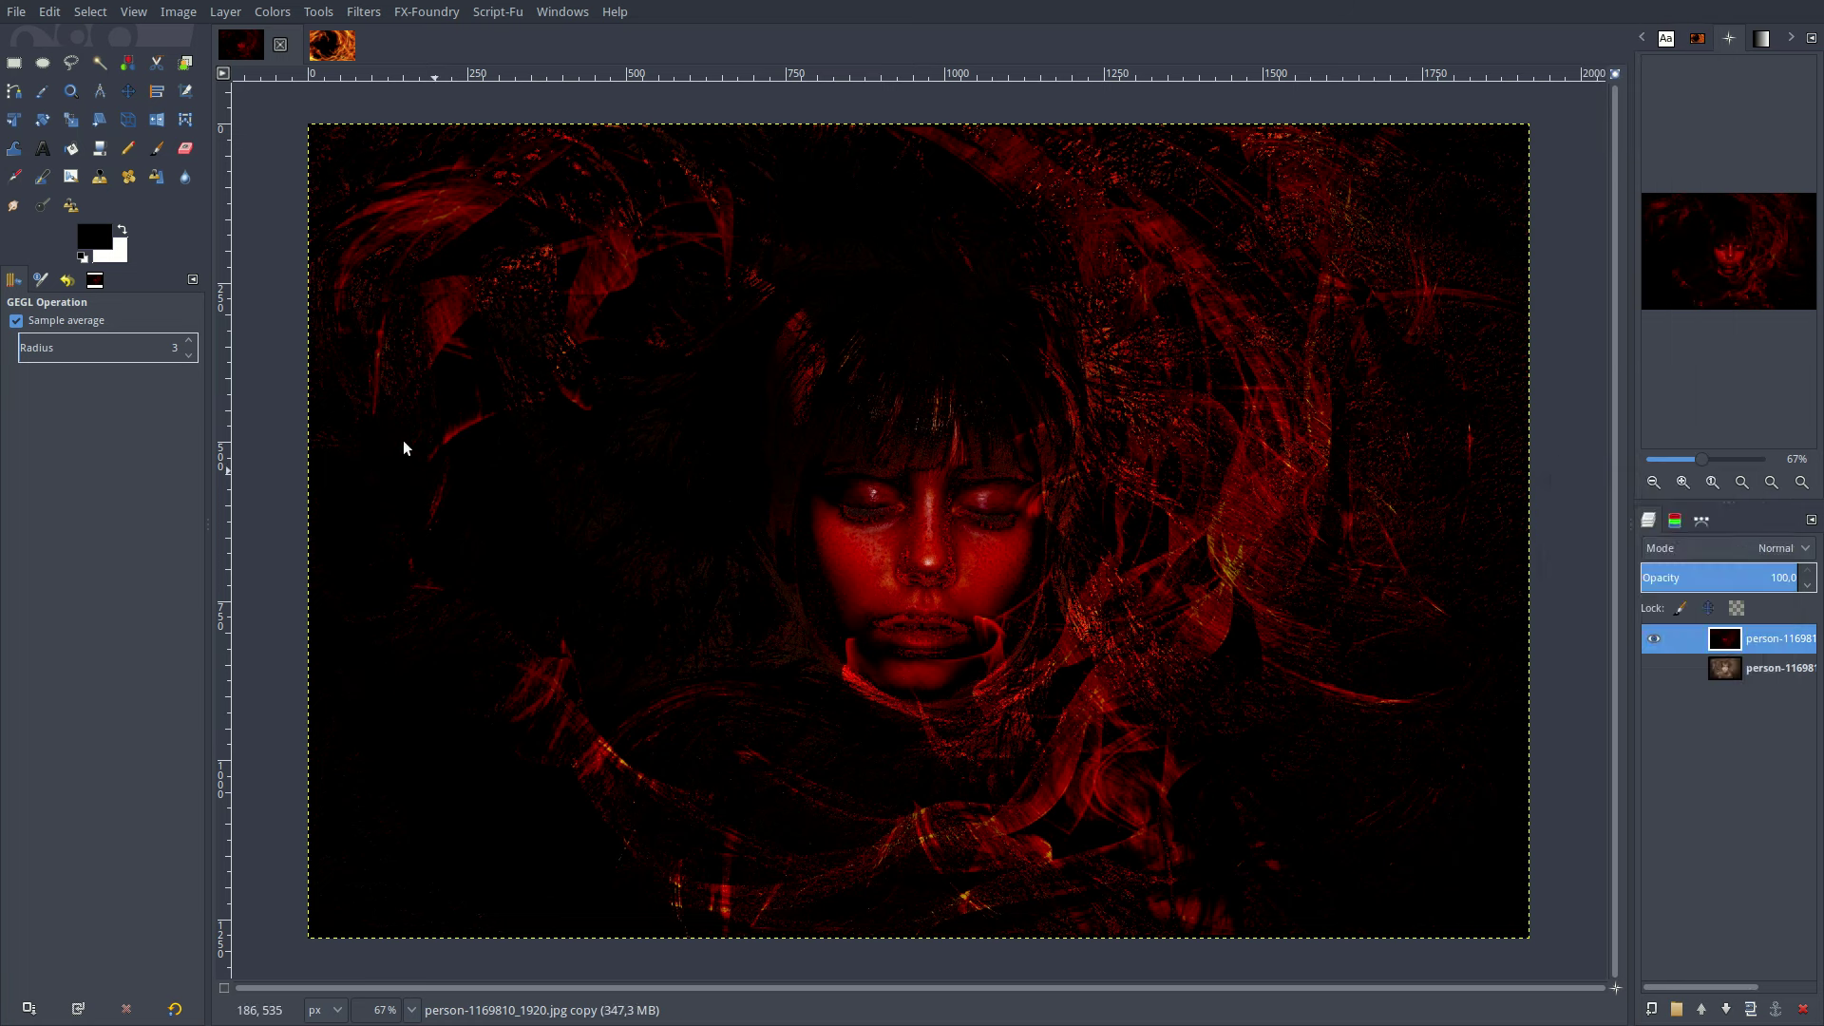
Open G'MIC and select Simple local contrast under Details.
left_click(362, 13)
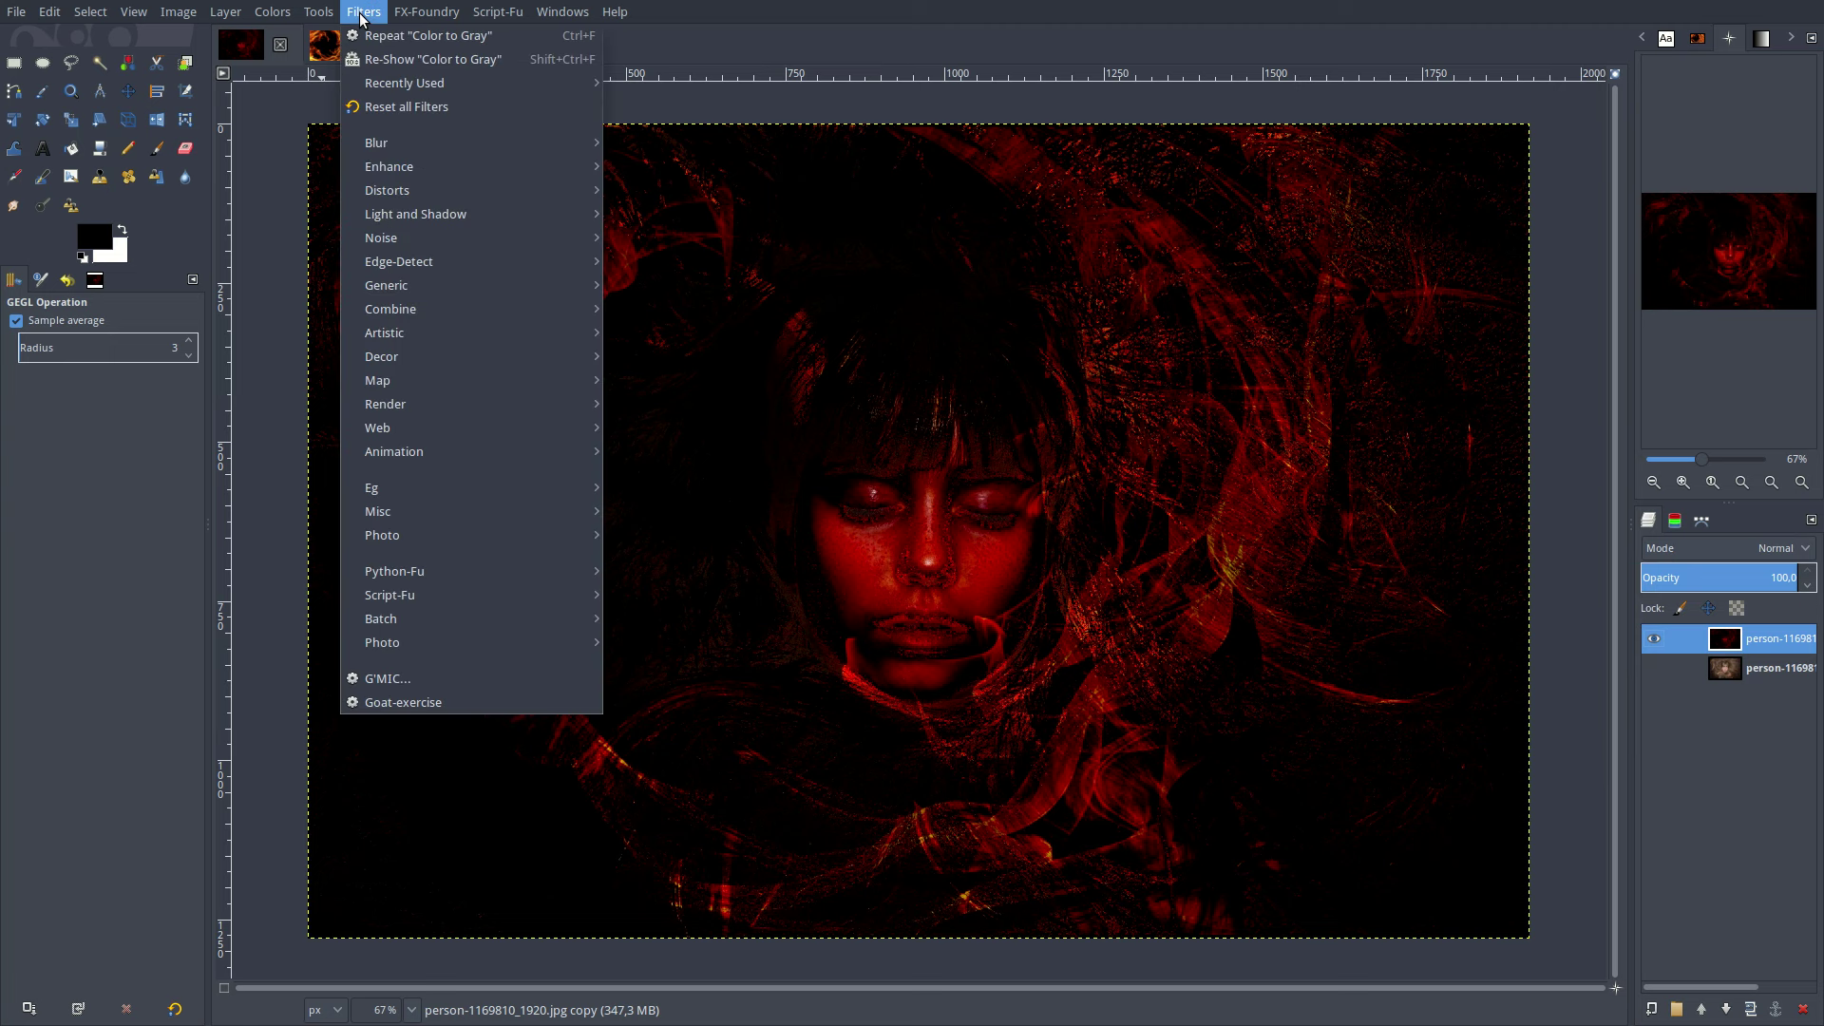
left_click(405, 677)
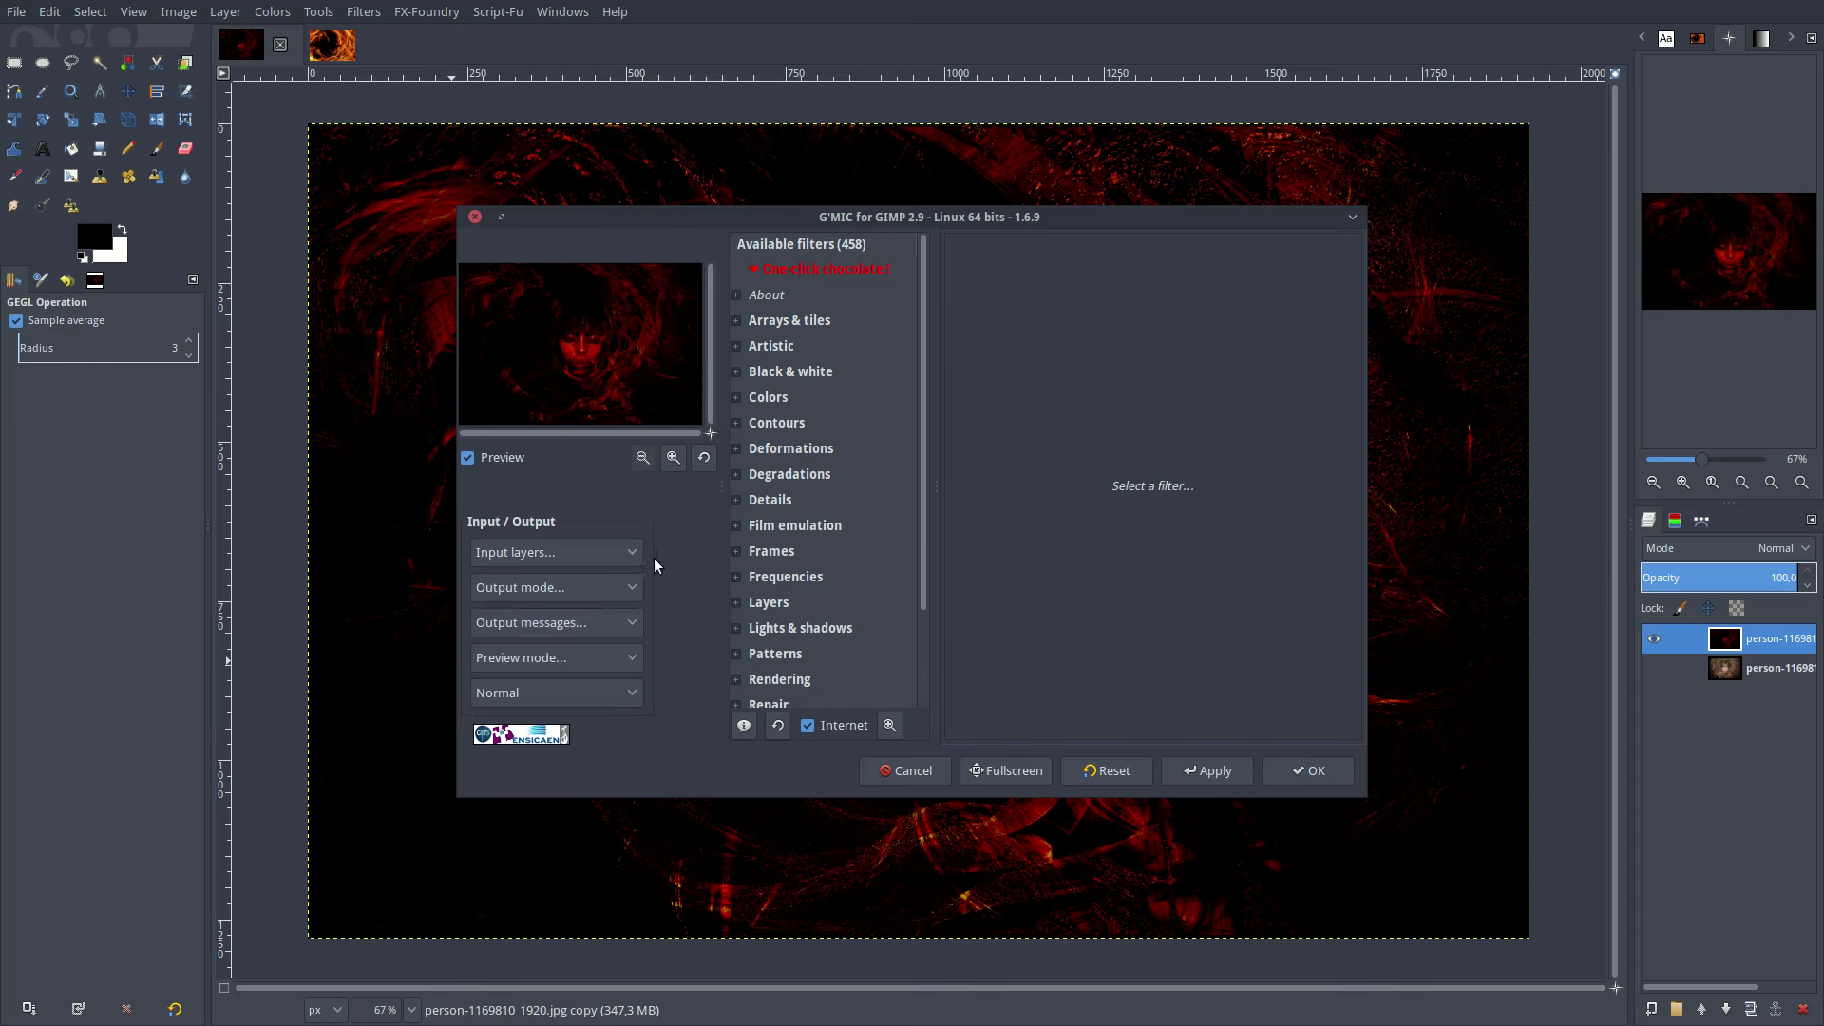
left_click(736, 500)
scroll(840, 551, "down", 1)
scroll(840, 556, "down", 2)
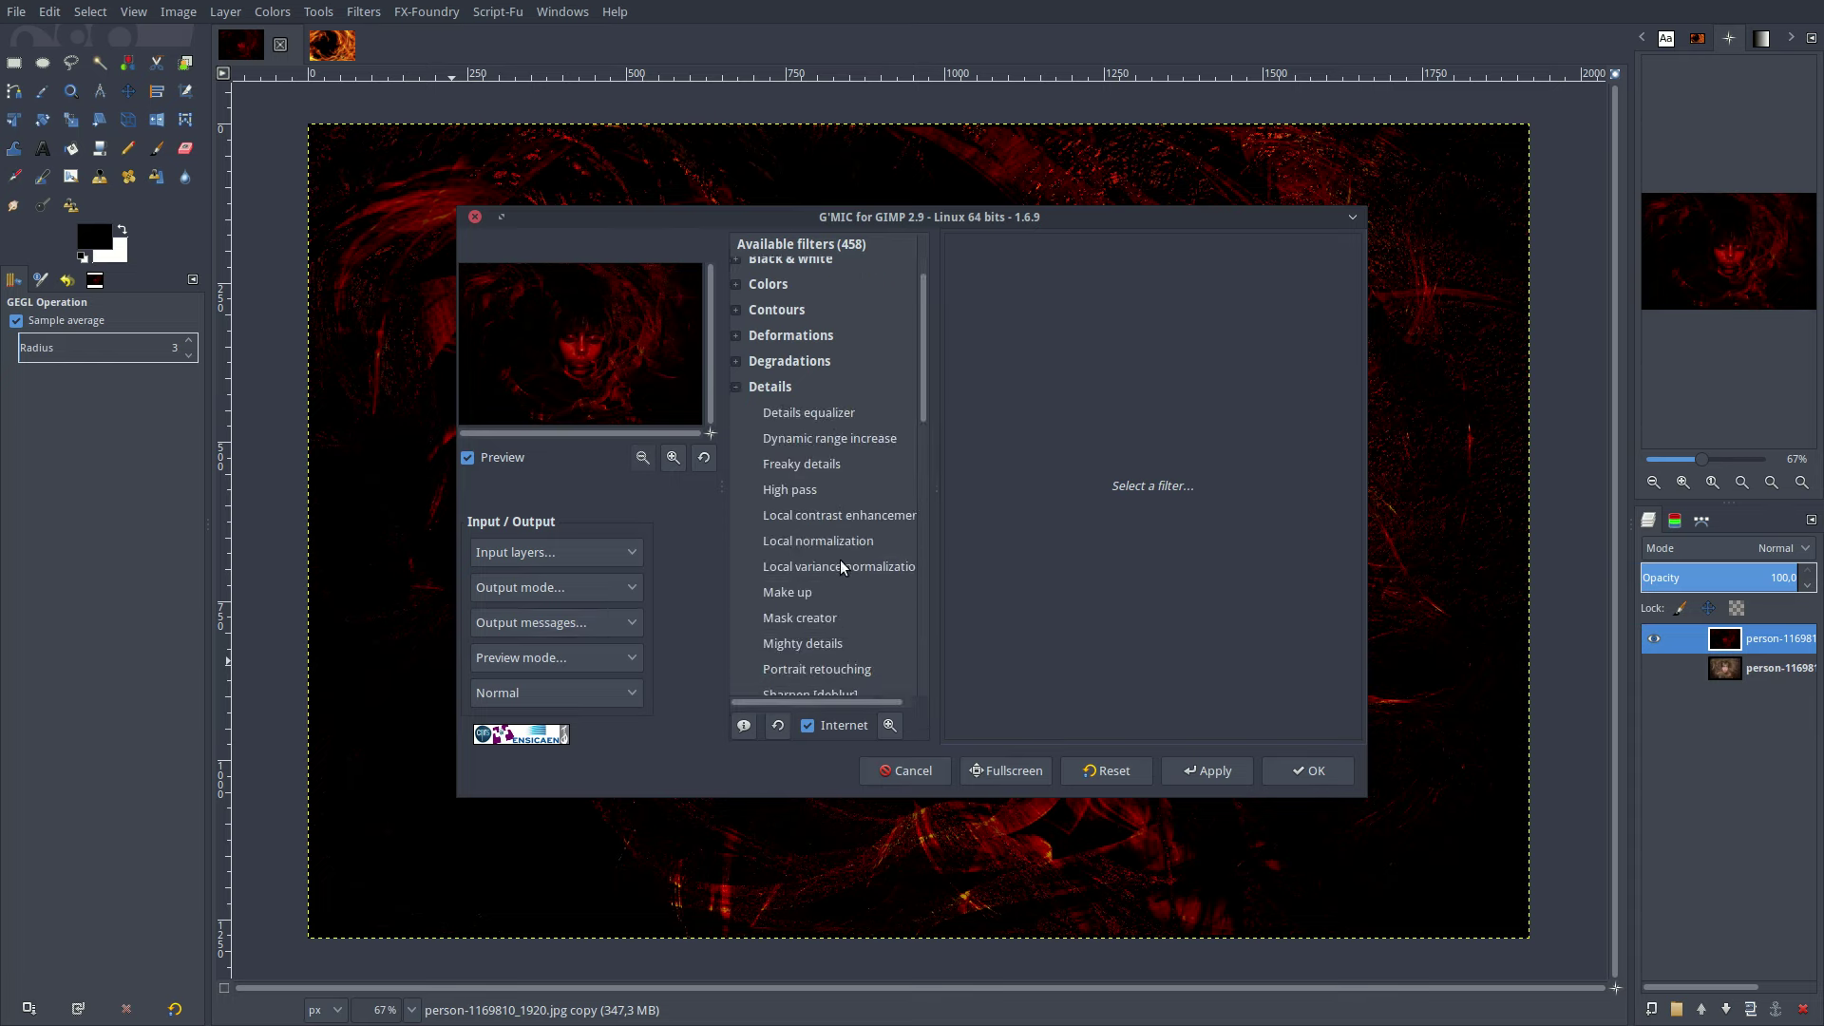
scroll(840, 561, "down", 2)
scroll(840, 565, "down", 1)
scroll(839, 567, "down", 2)
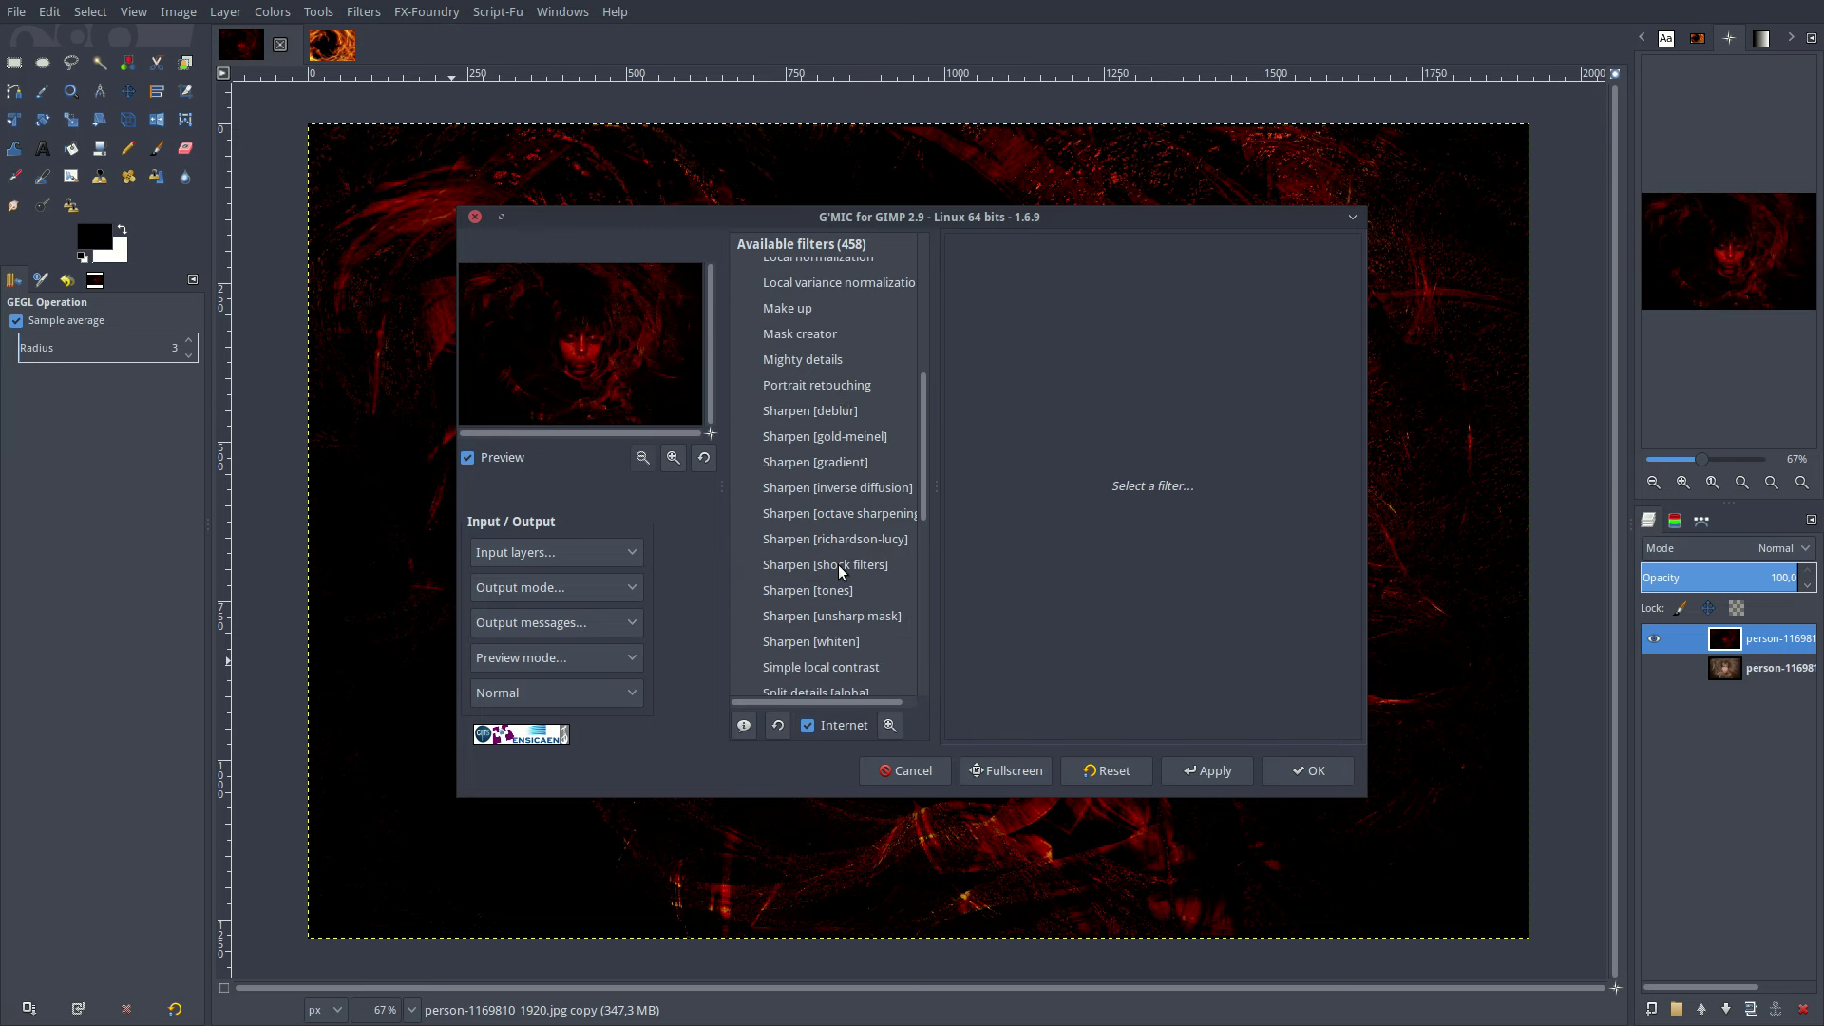
scroll(838, 568, "down", 2)
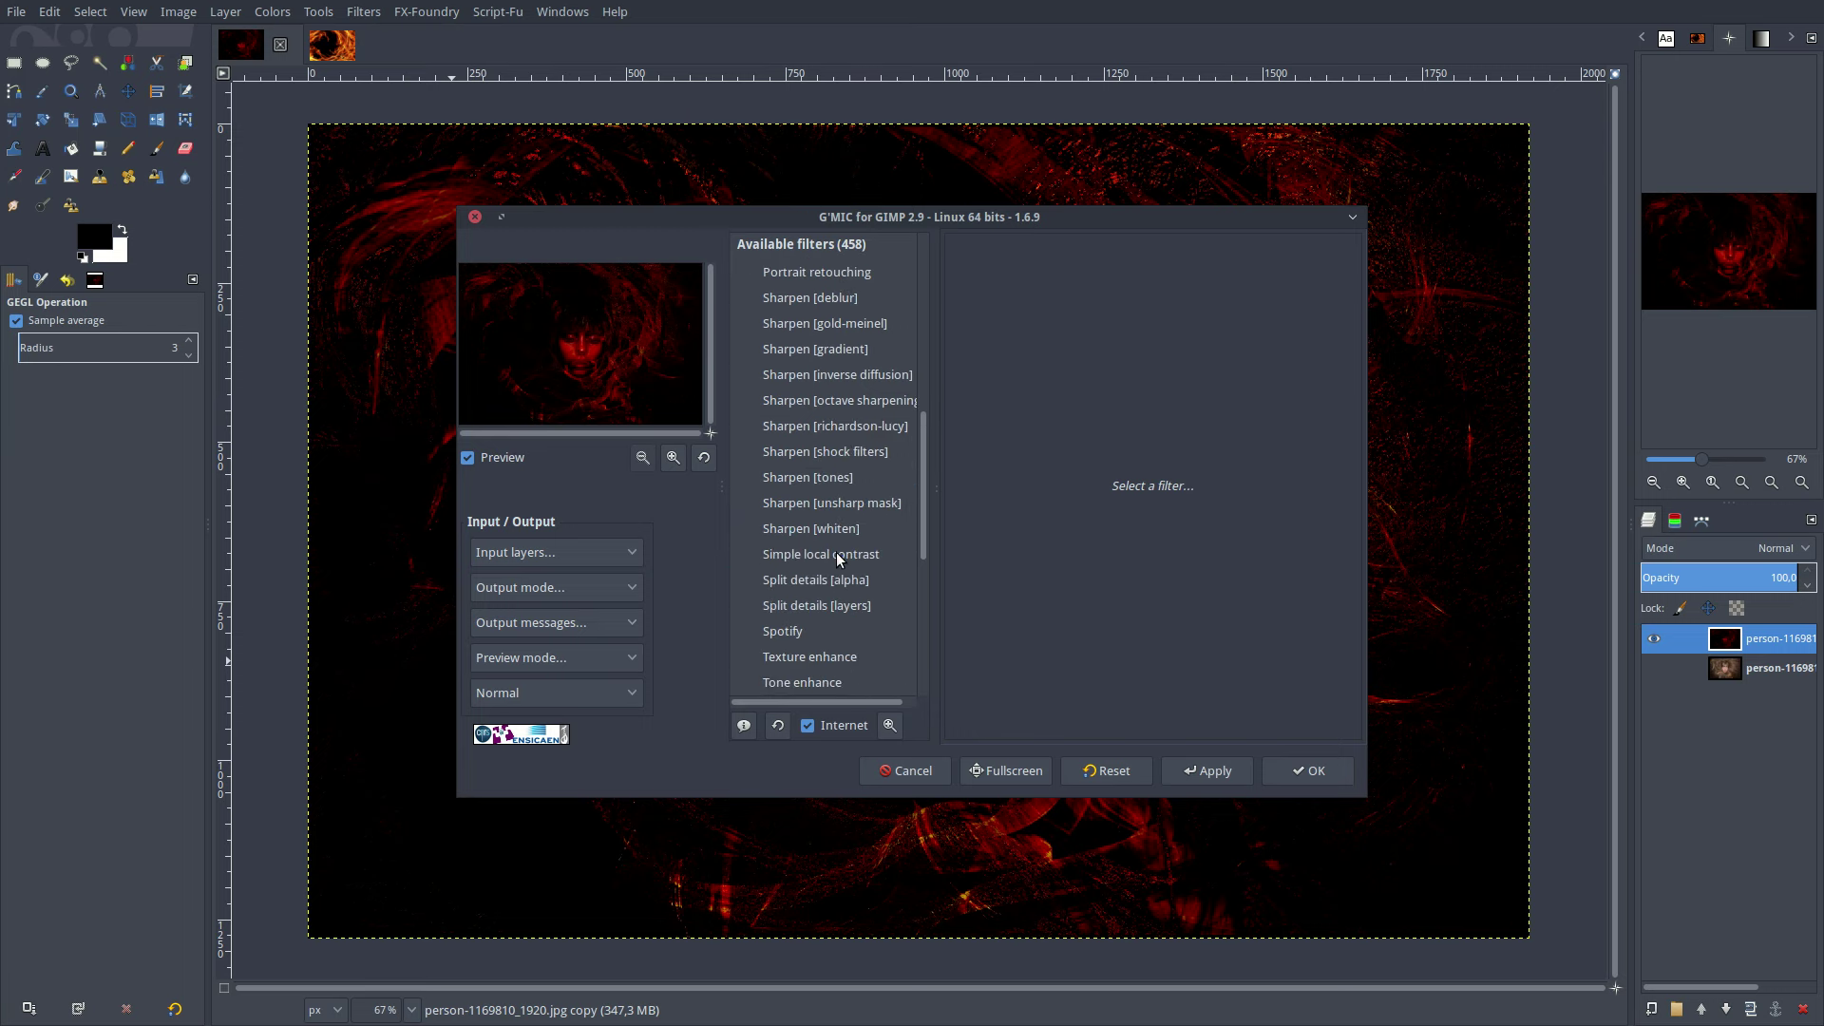
left_click(836, 554)
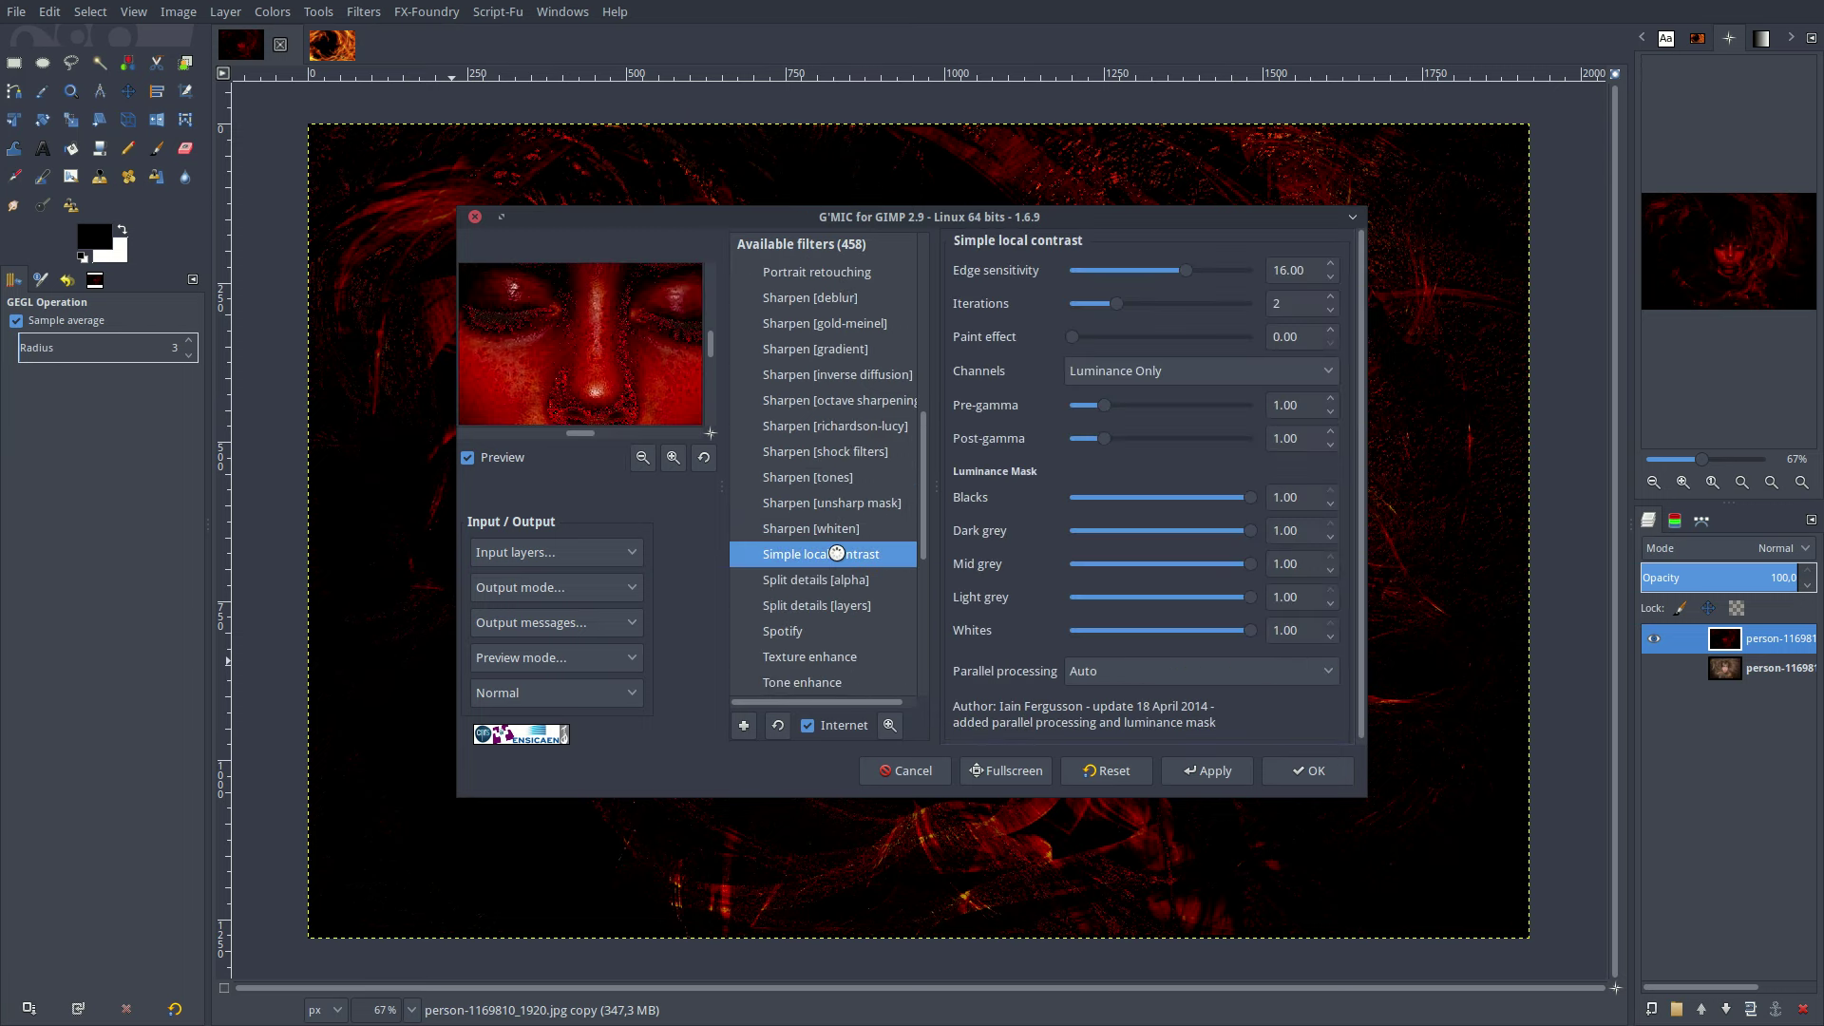
Raise Paint effect to about 32 and apply Simple local contrast.
left_click(642, 458)
left_click(643, 458)
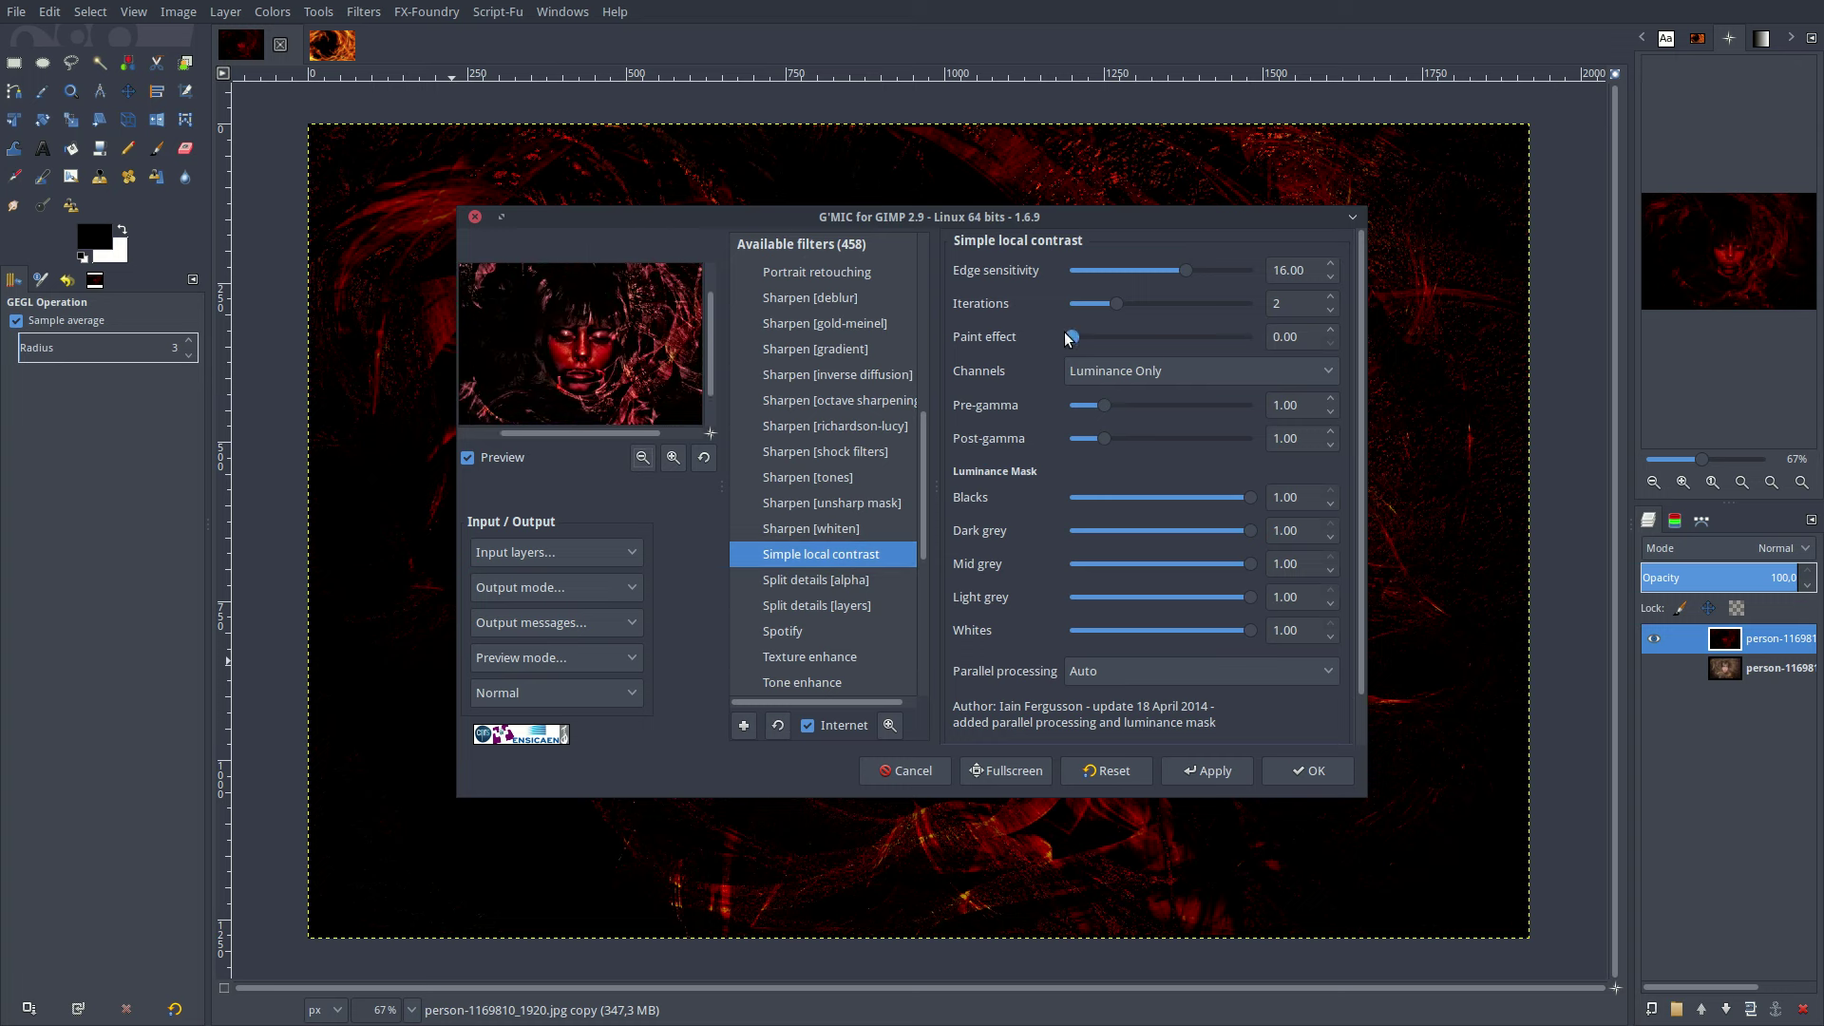
left_click_drag(1072, 336, 1201, 349)
left_click(1297, 765)
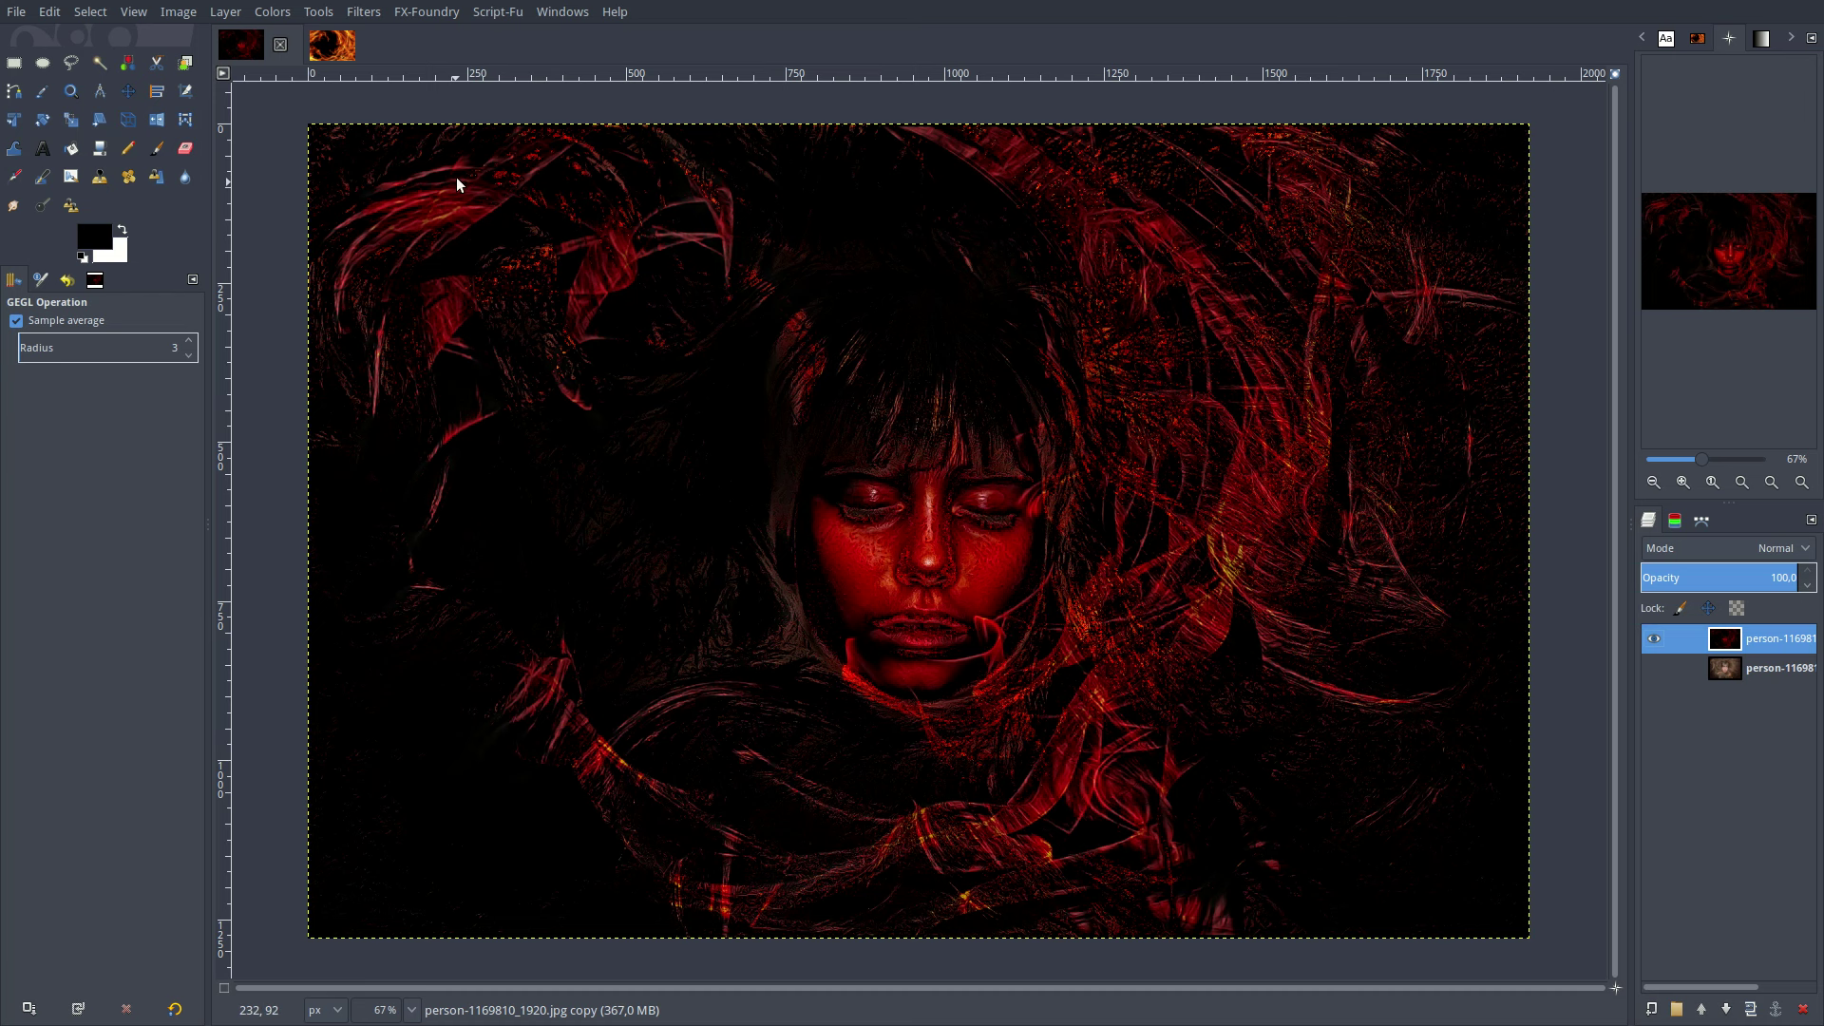
left_click(366, 13)
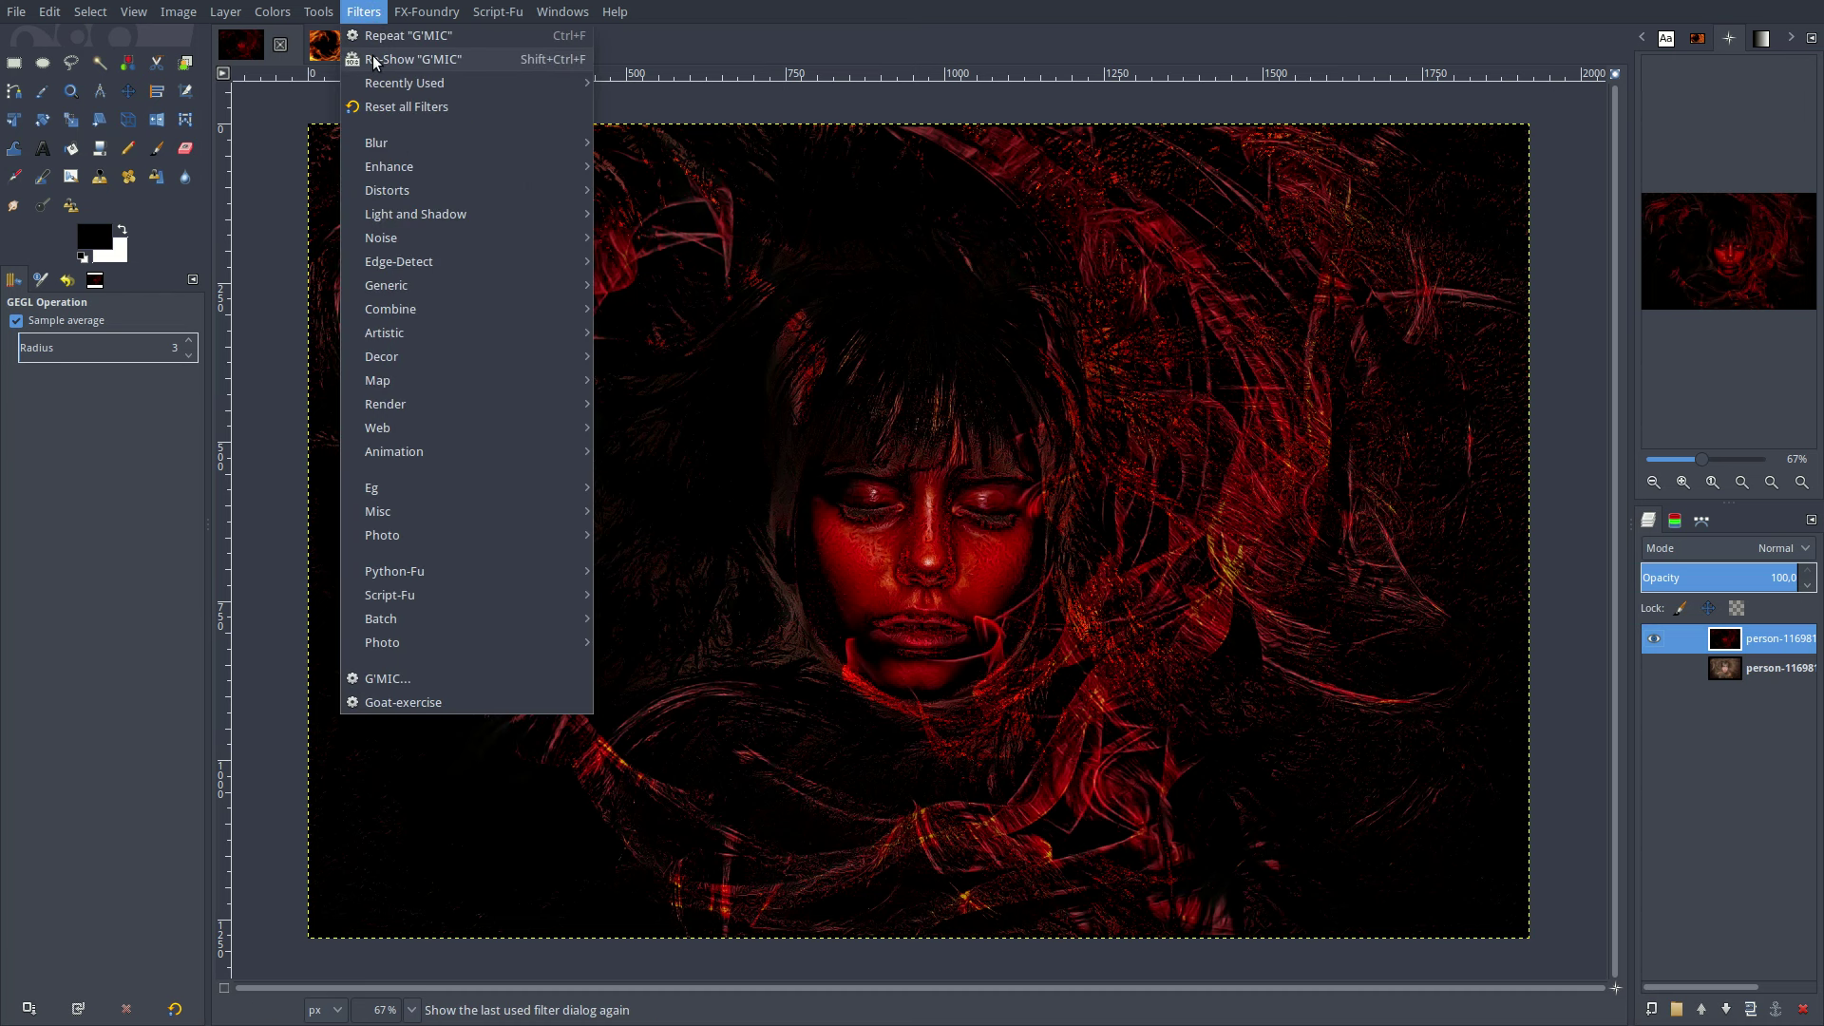
Apply G'MIC's Easy skin retouch from Testing > Iain fergusson.
left_click(409, 59)
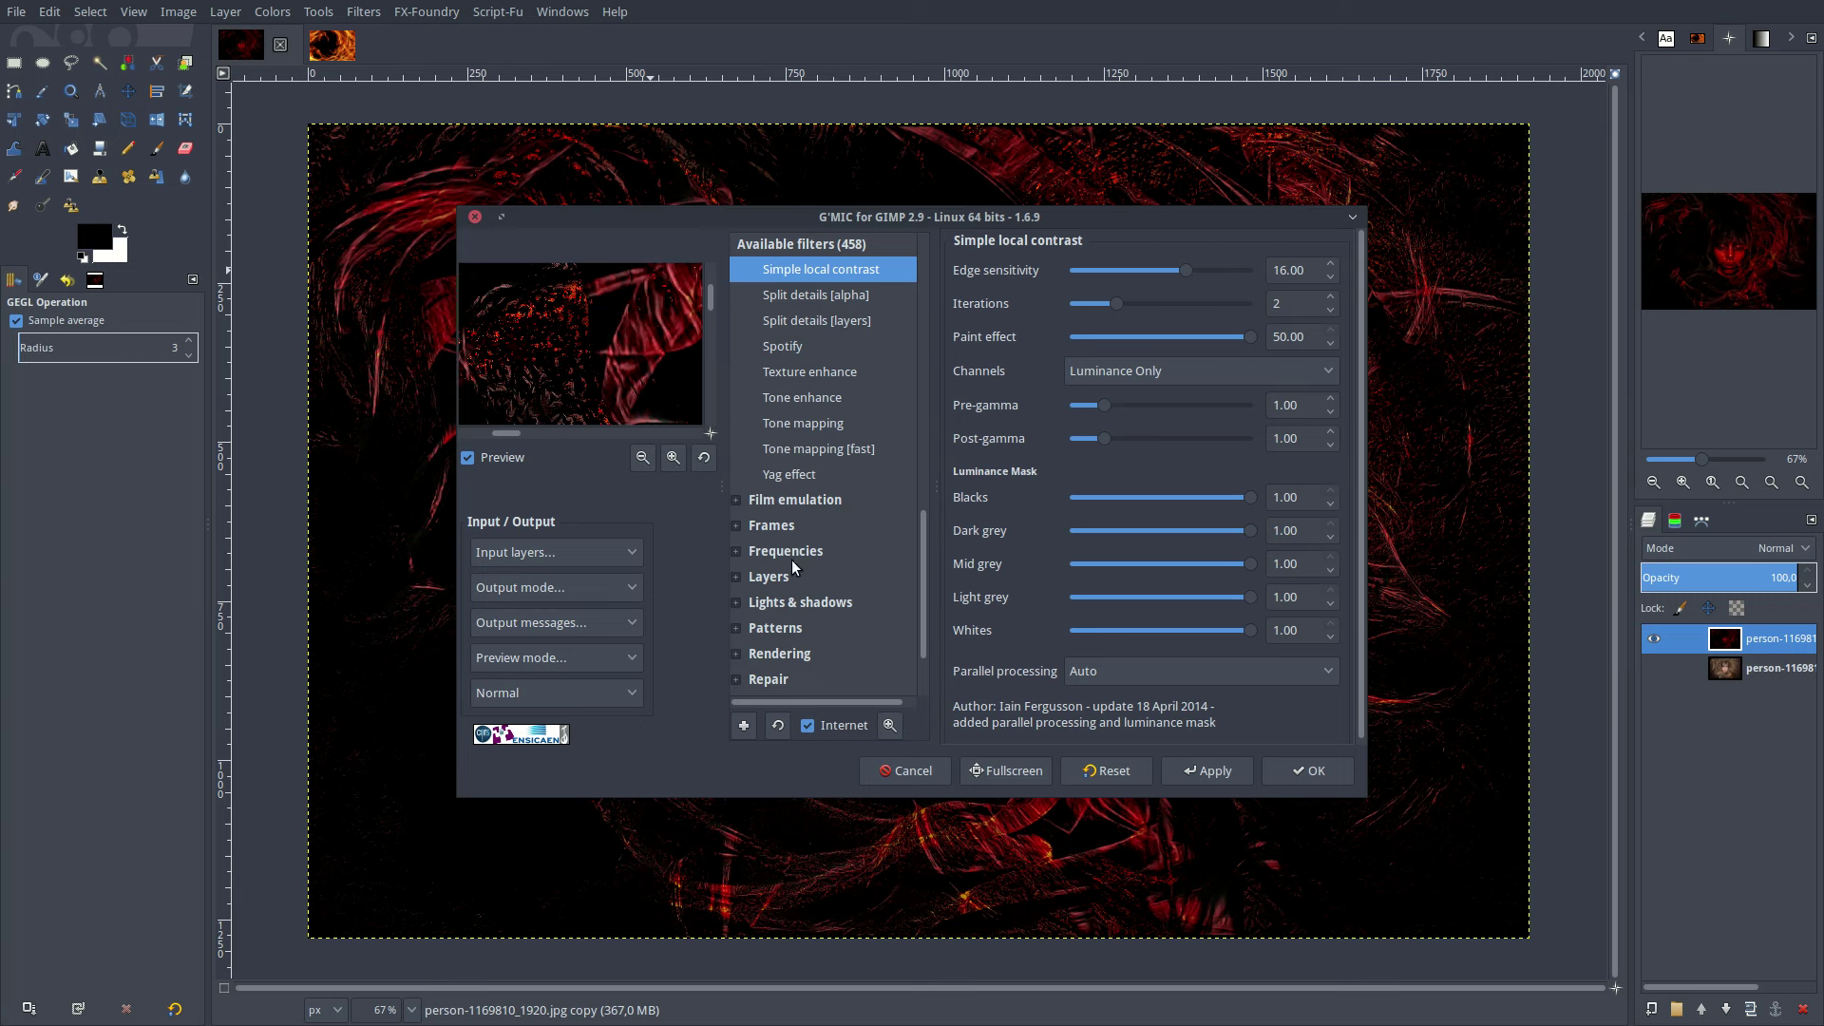
scroll(800, 566, "down", 1)
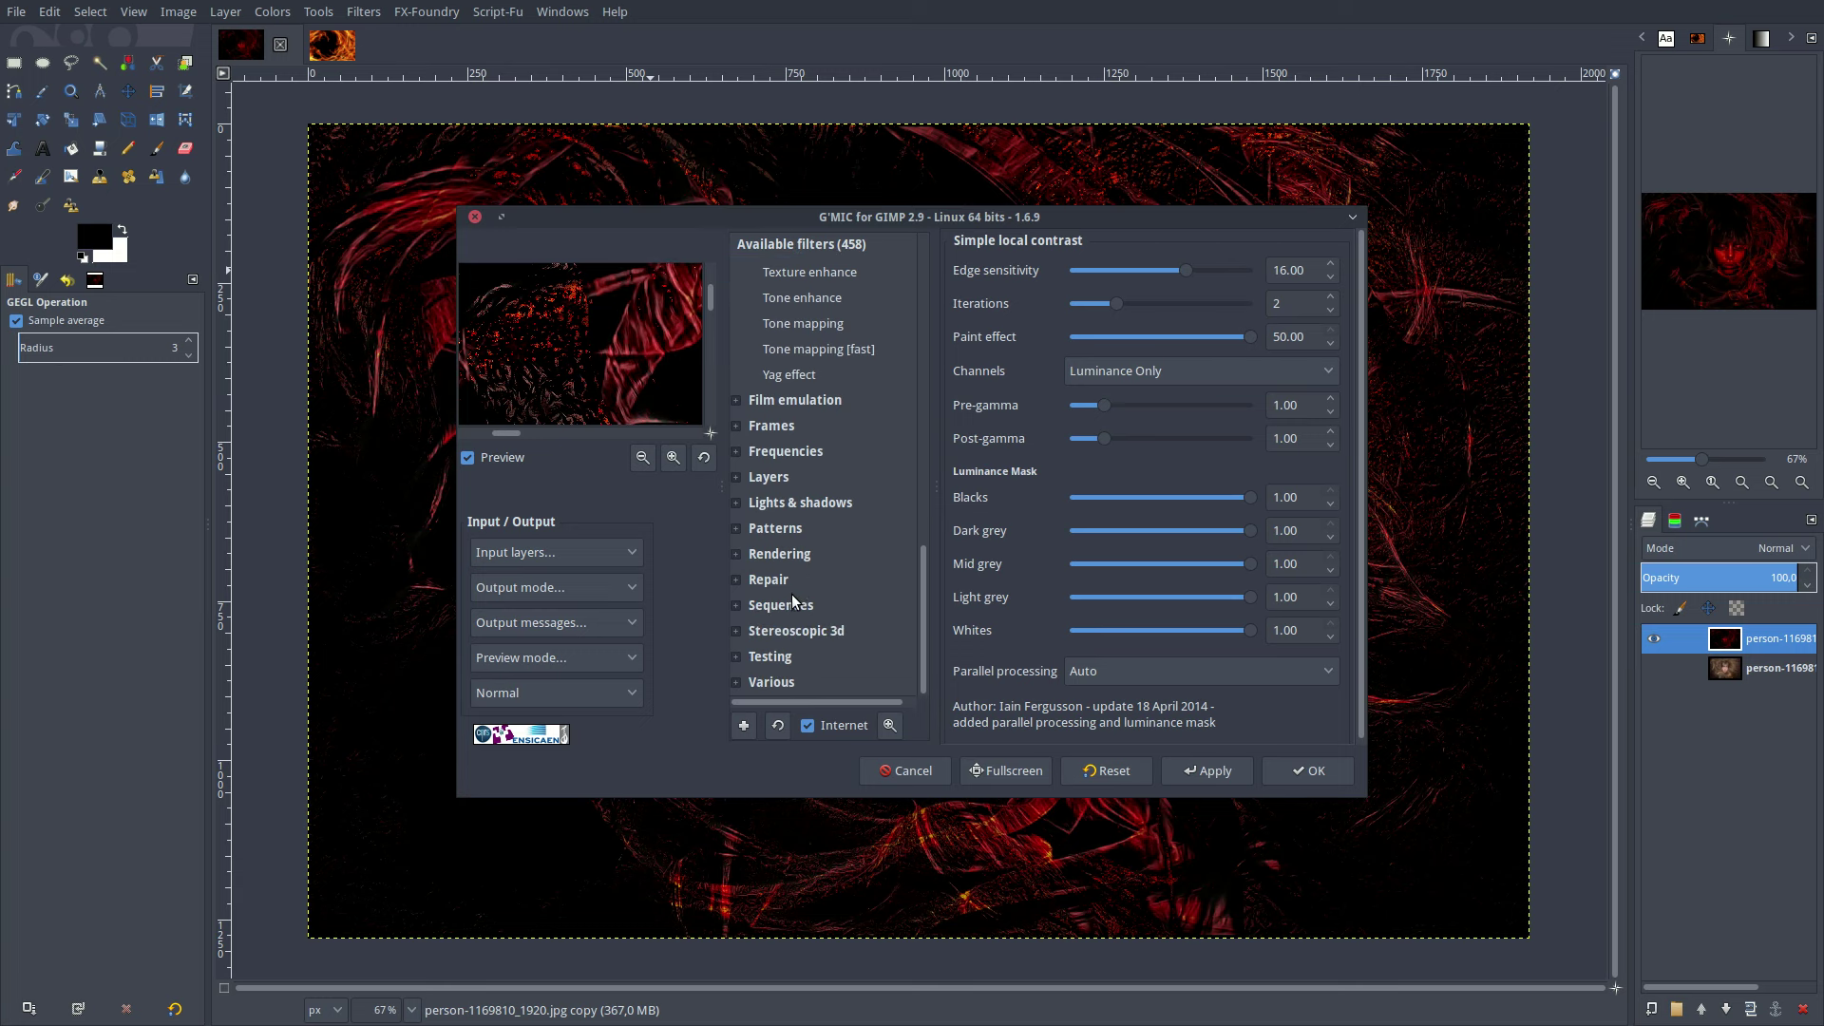
left_click(739, 658)
scroll(789, 629, "down", 3)
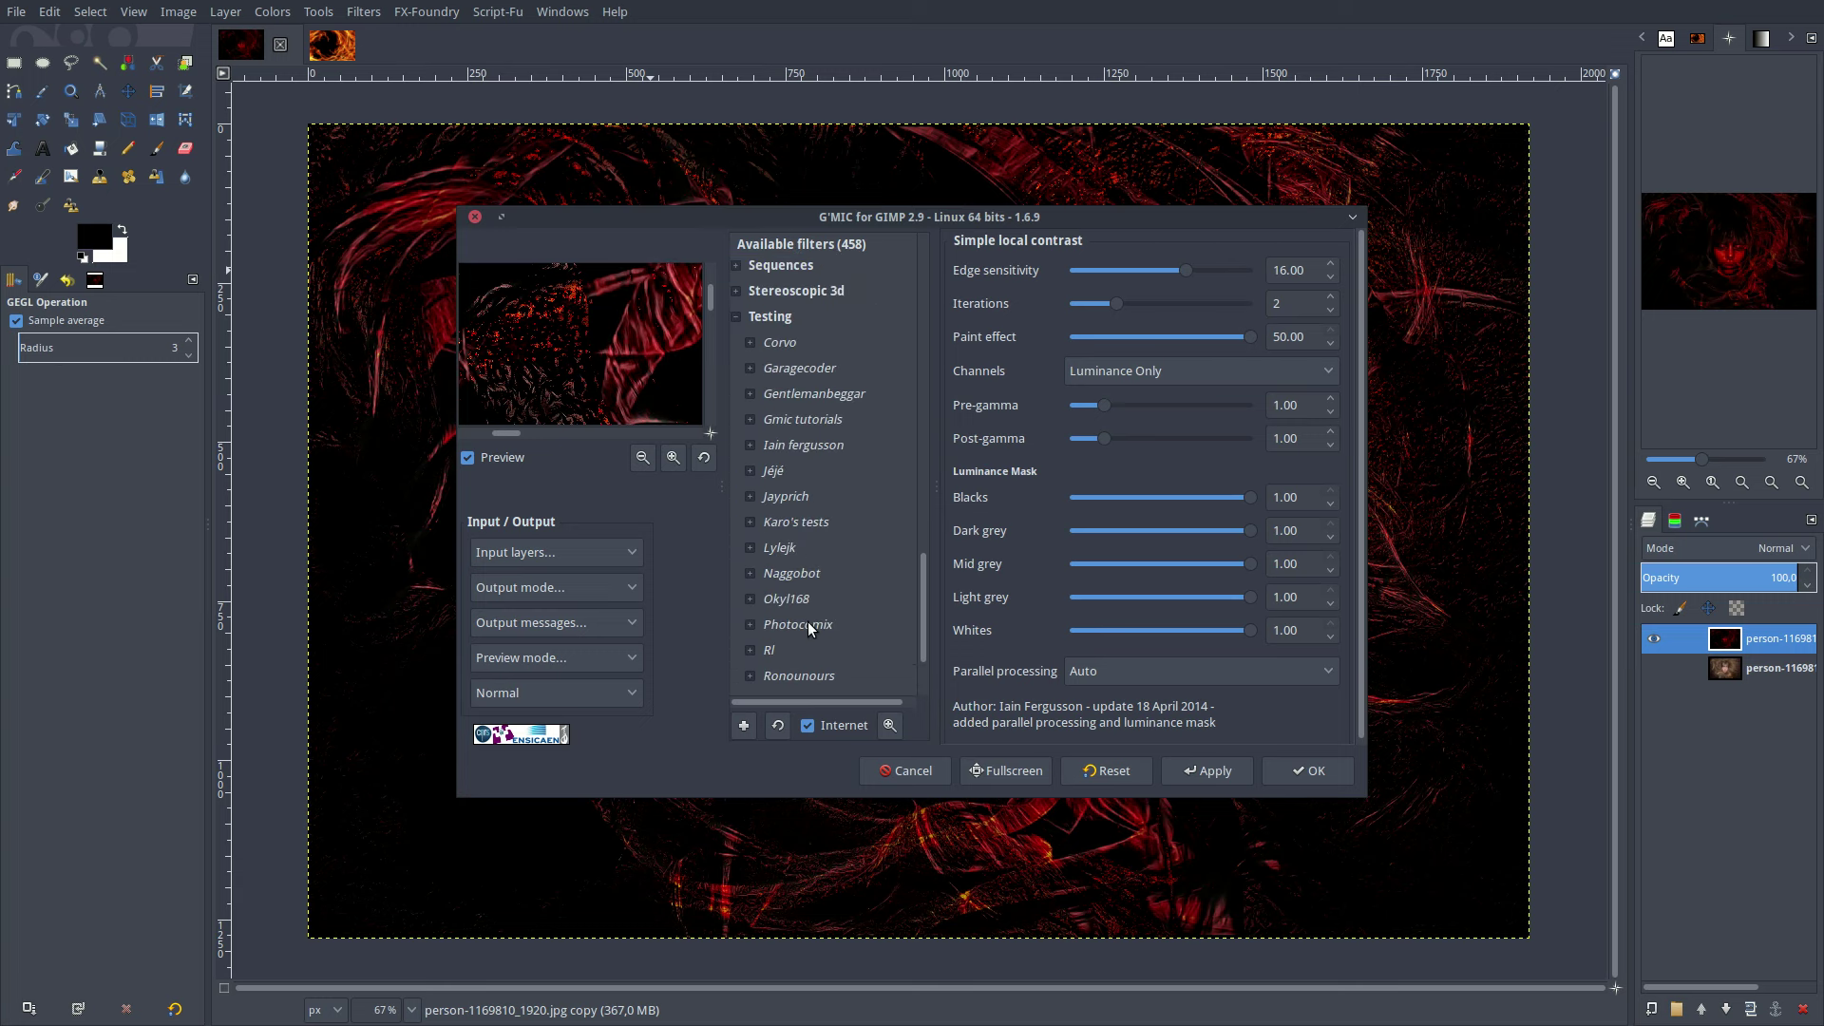
left_click(750, 444)
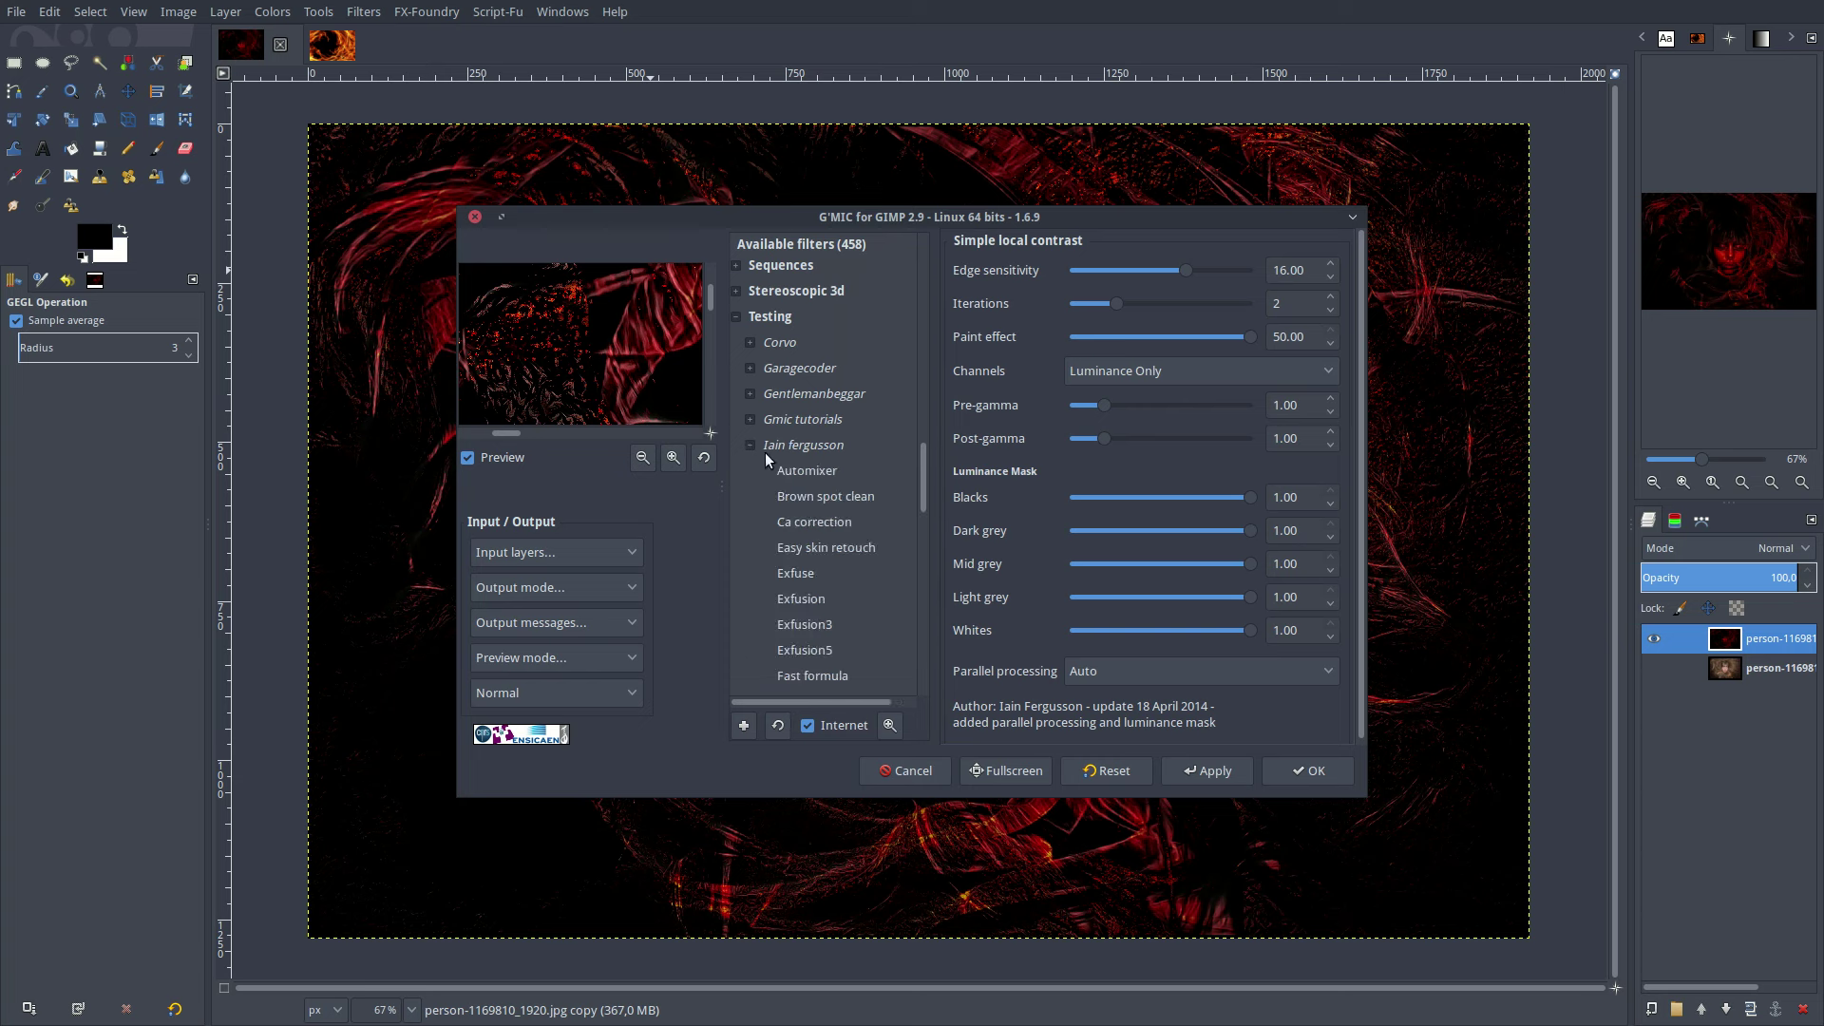
left_click(827, 548)
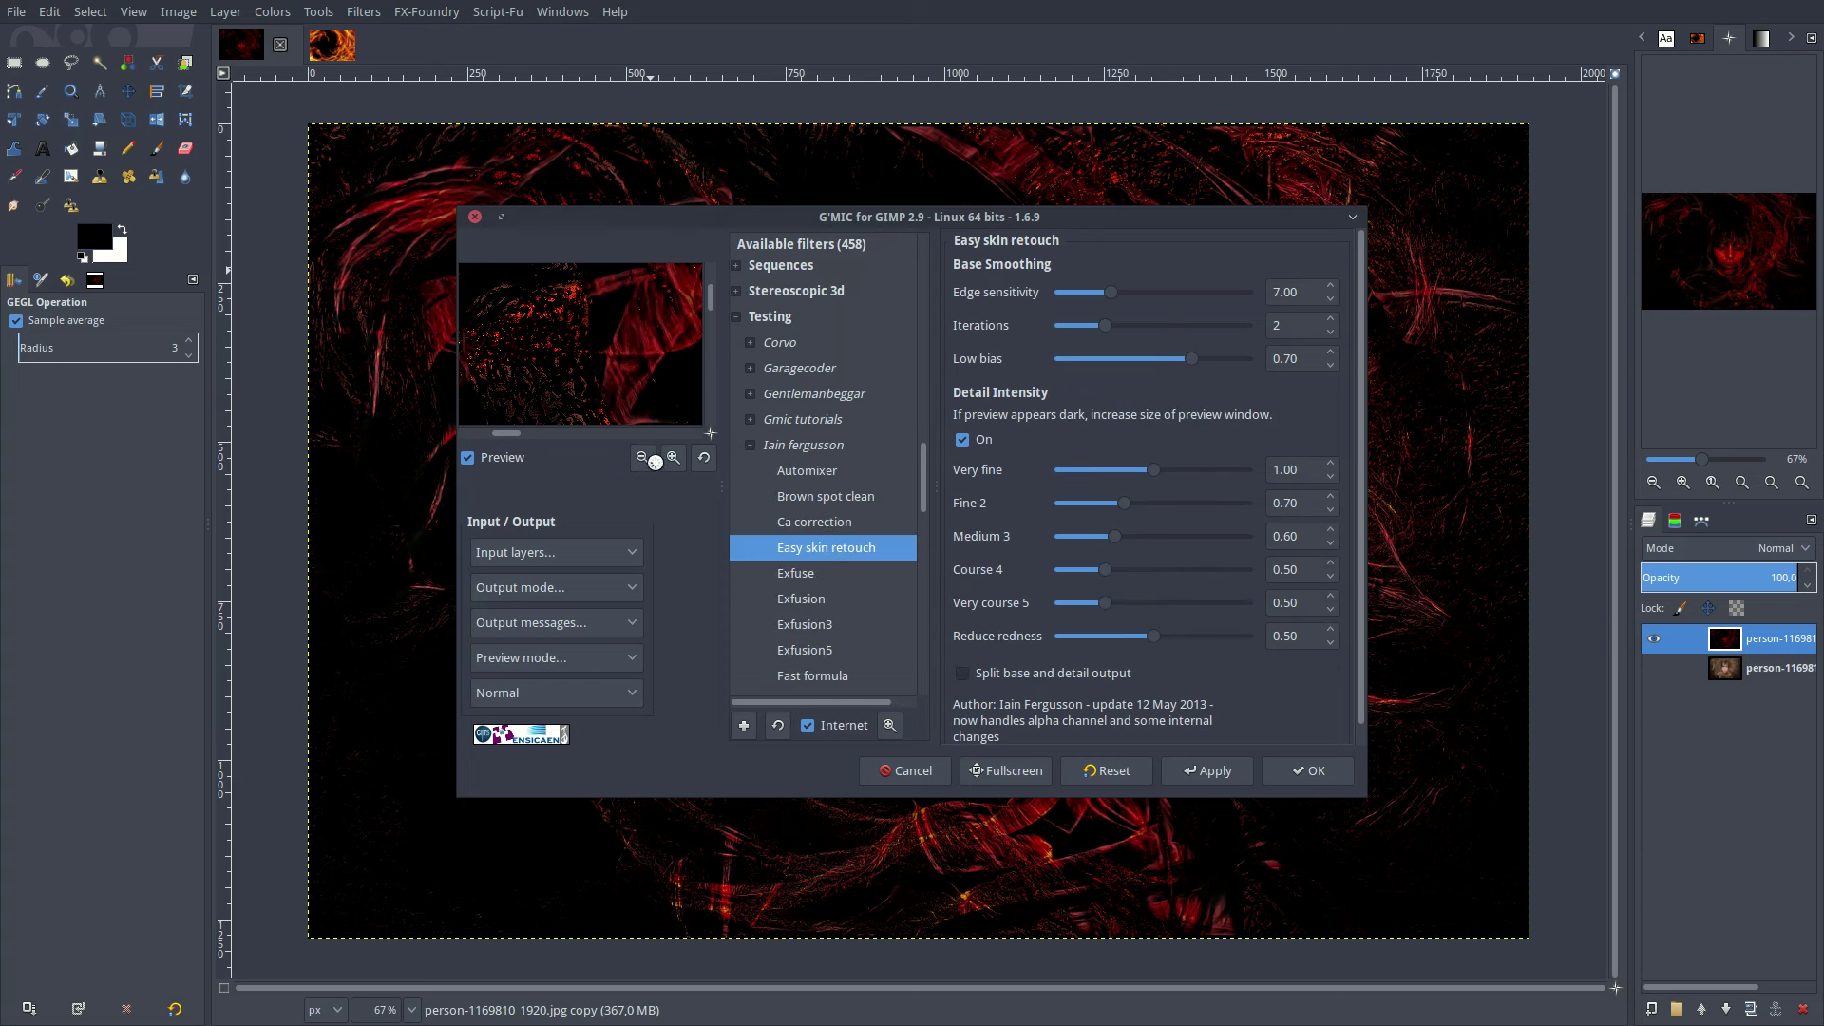
left_click(643, 458)
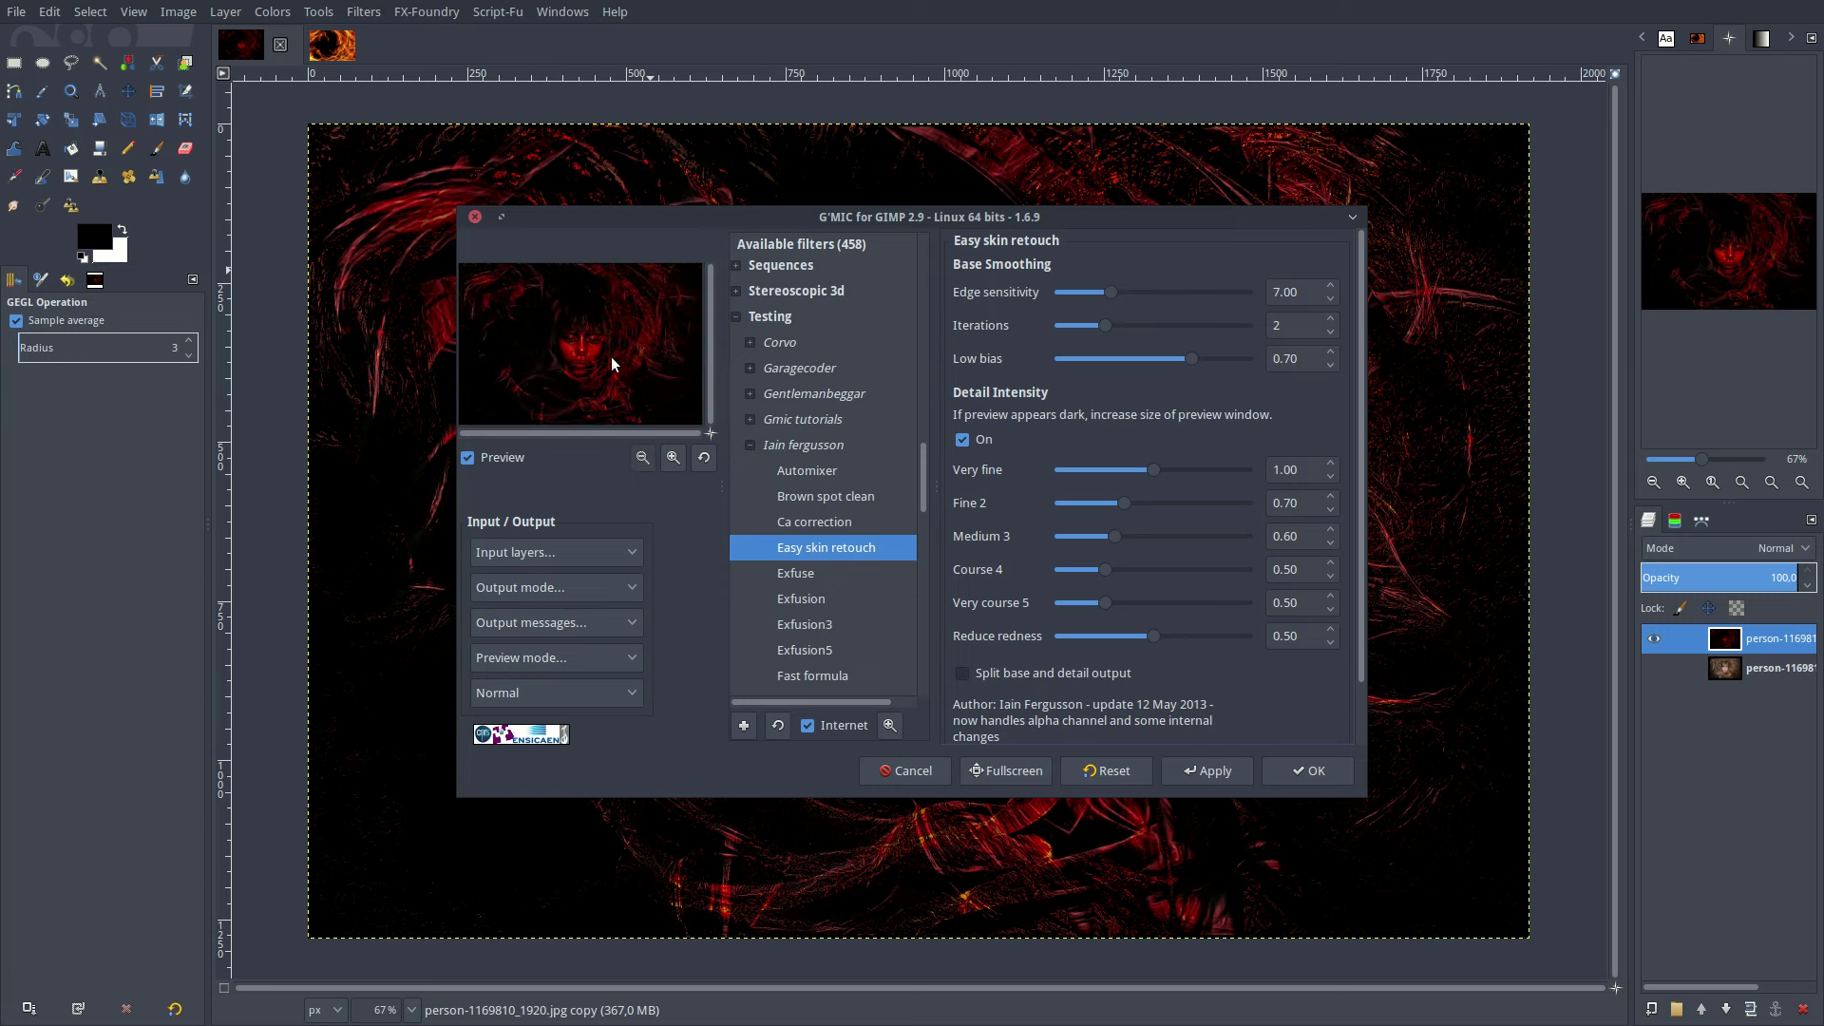
left_click(1298, 771)
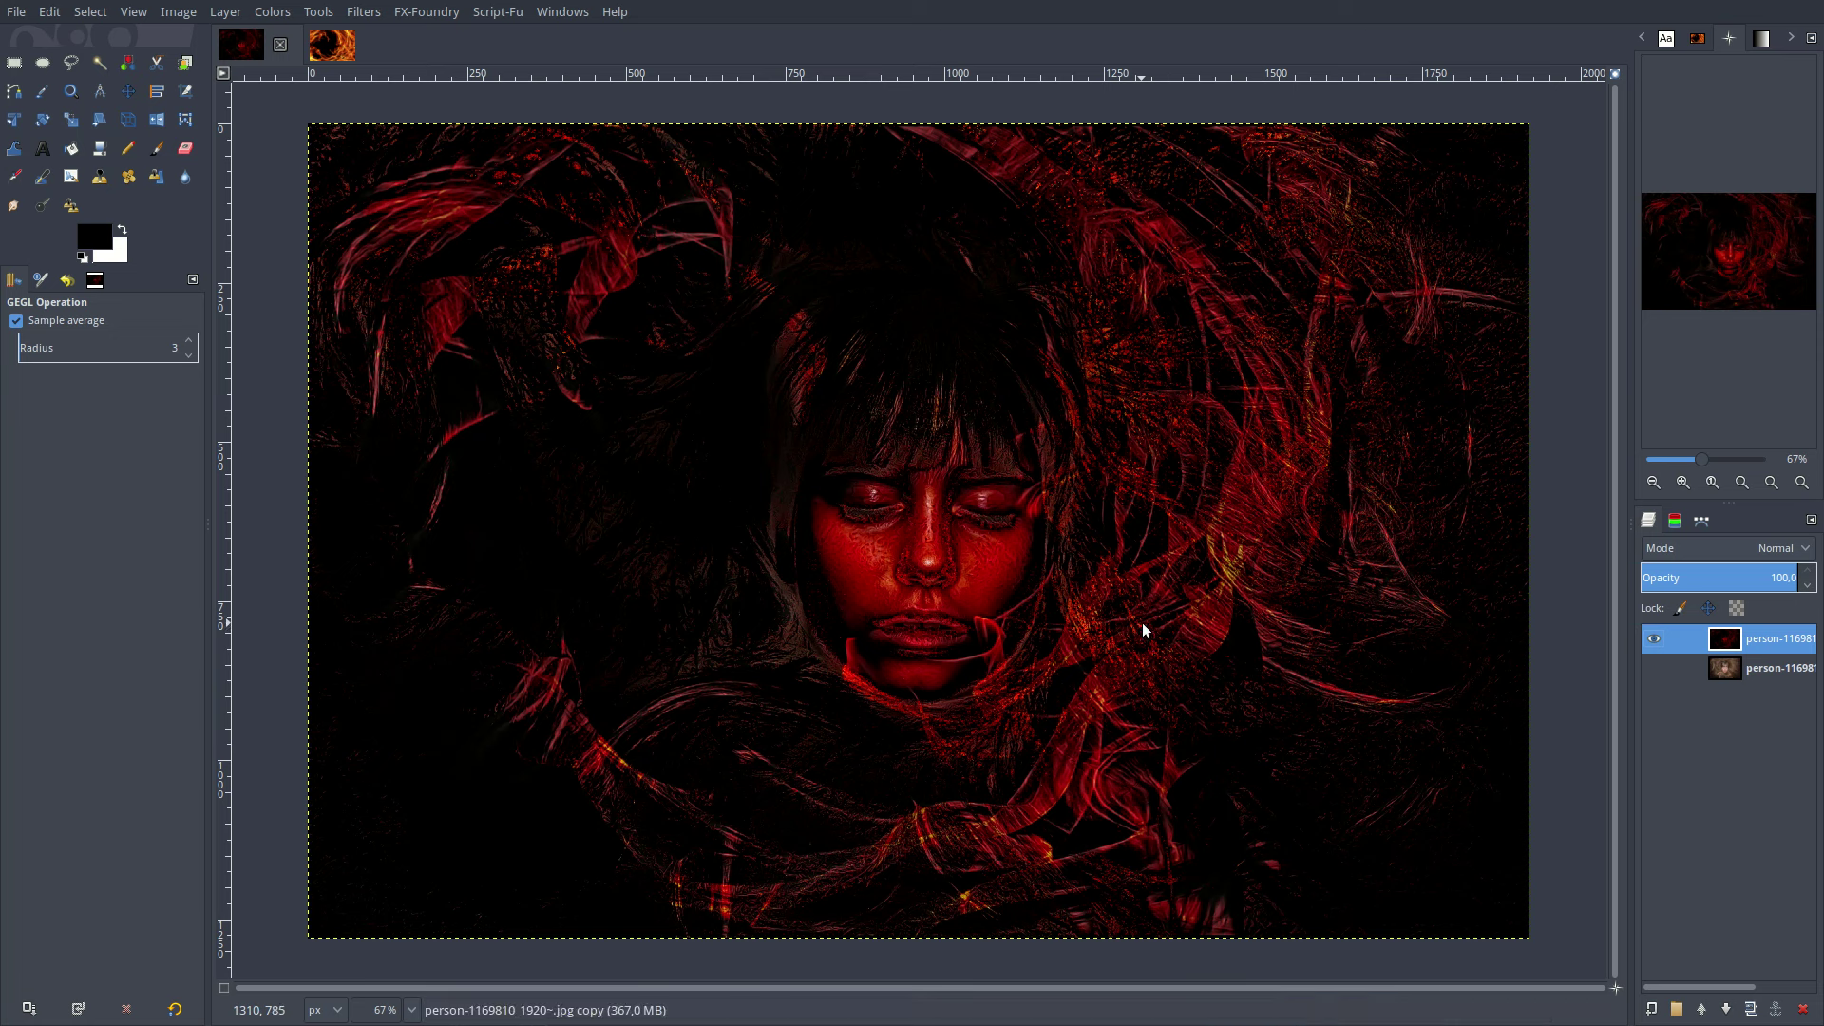
Repeat Easy skin retouch, then apply Noise Reduction at strength 2.
left_click(373, 11)
left_click(446, 37)
left_click(369, 14)
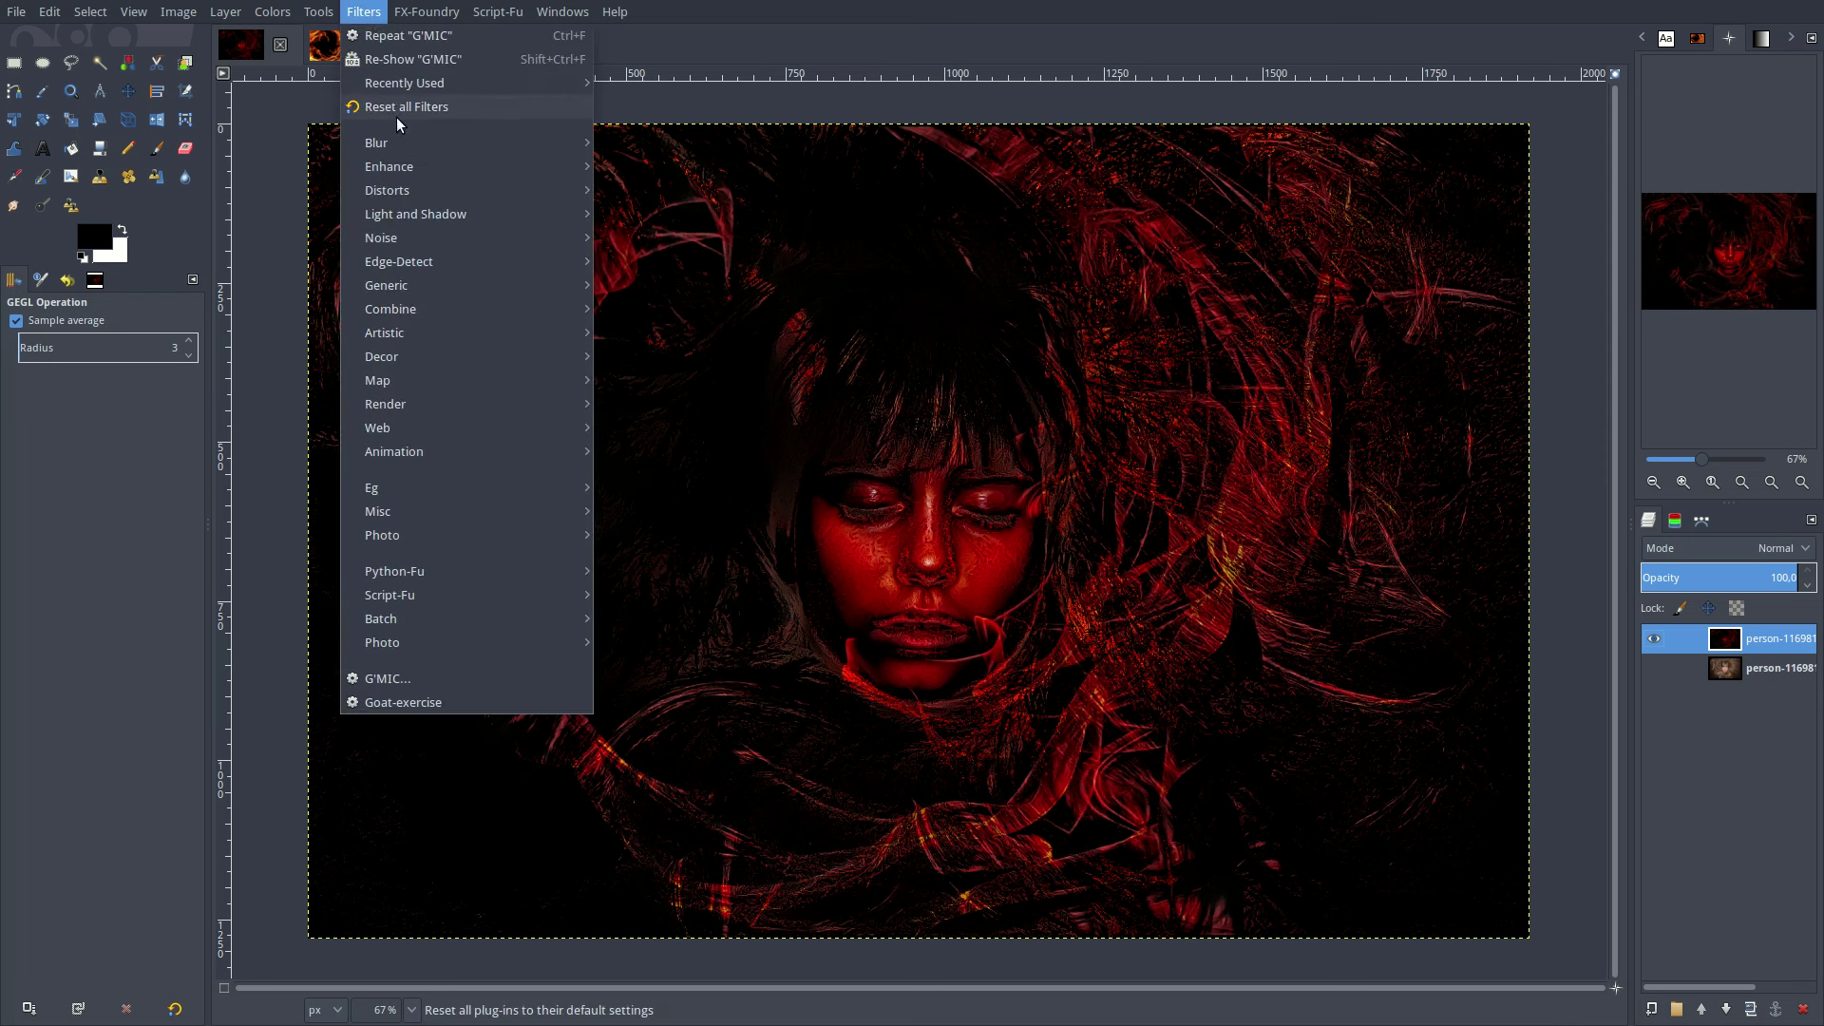
mouse_move(389, 167)
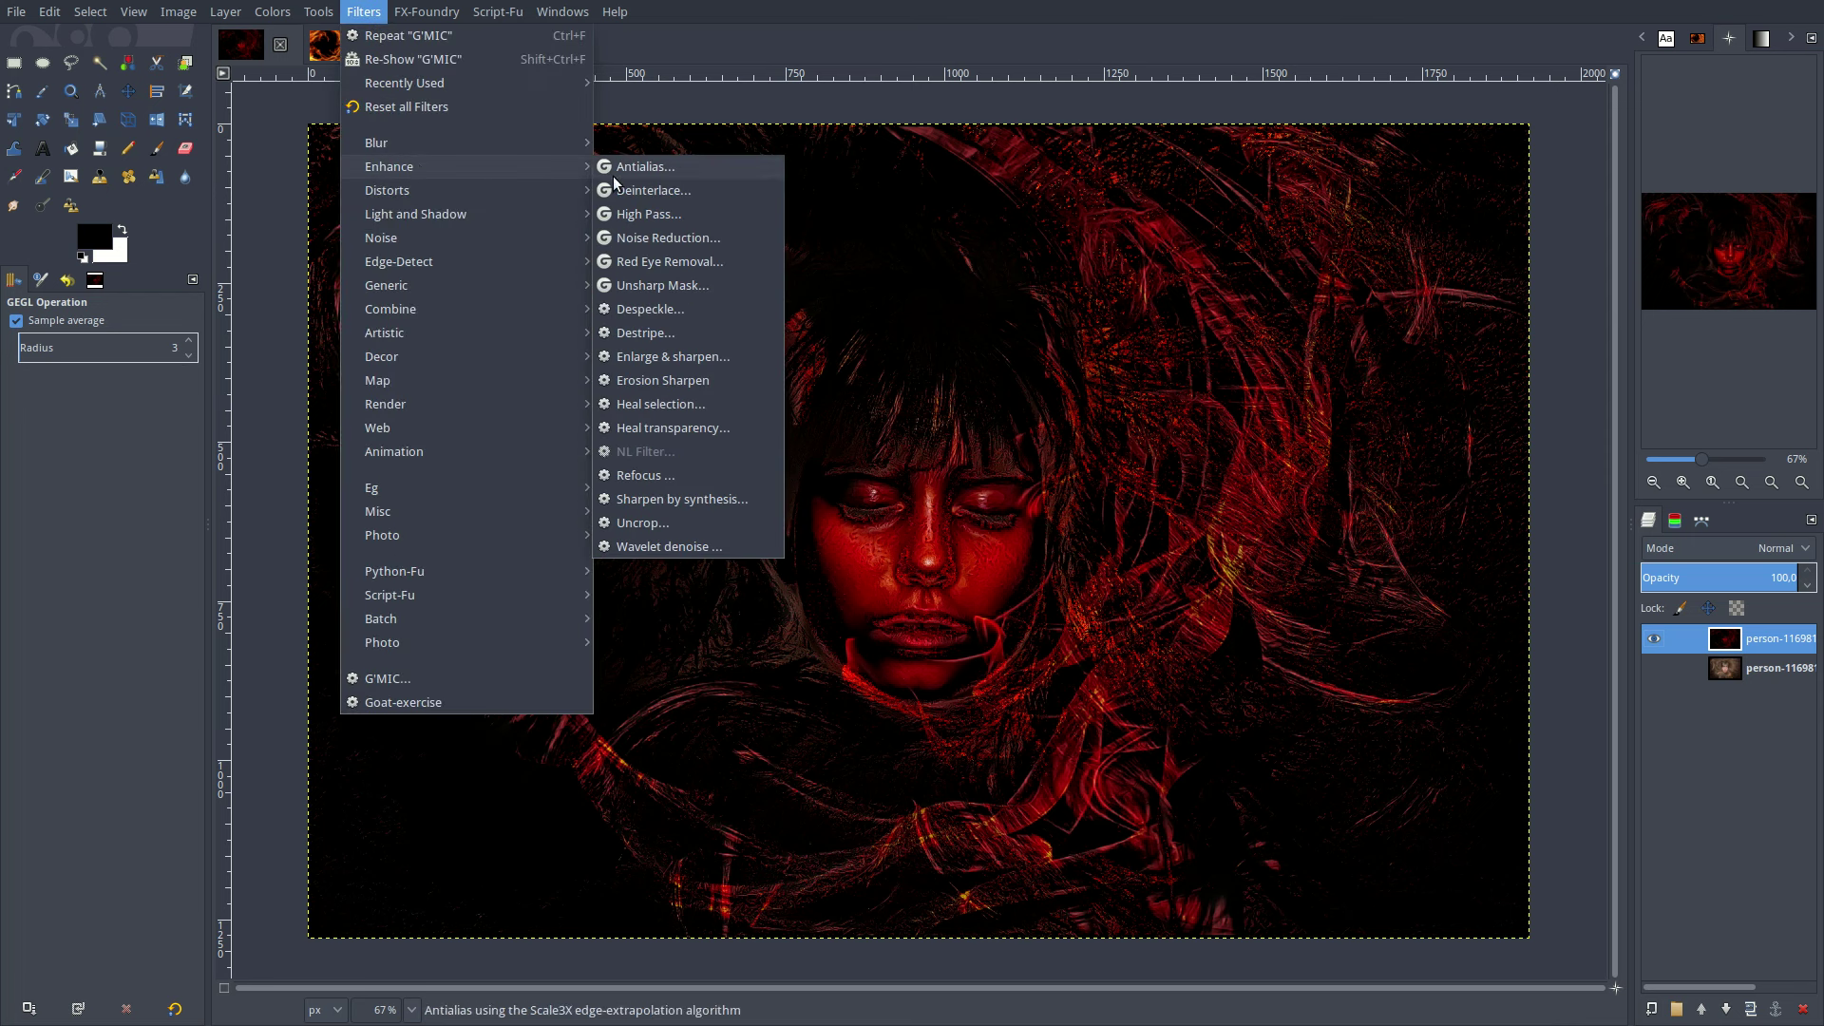
left_click(662, 238)
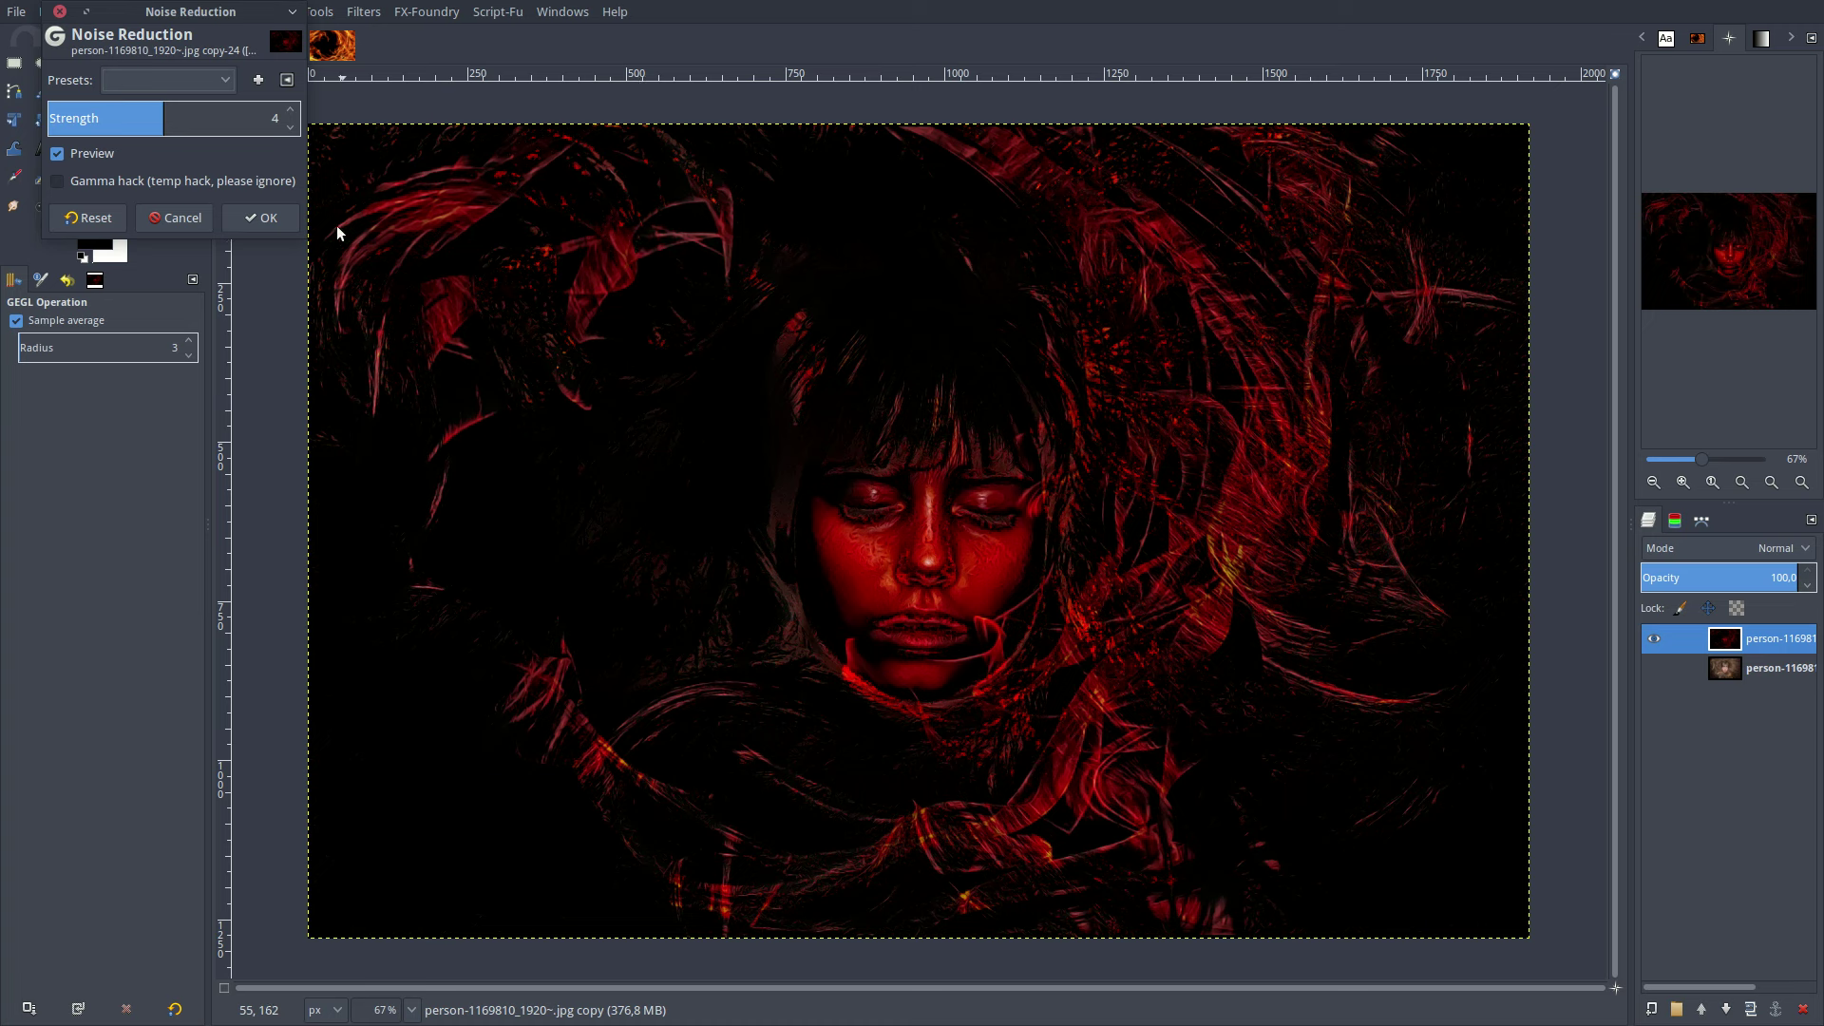
left_click(101, 116)
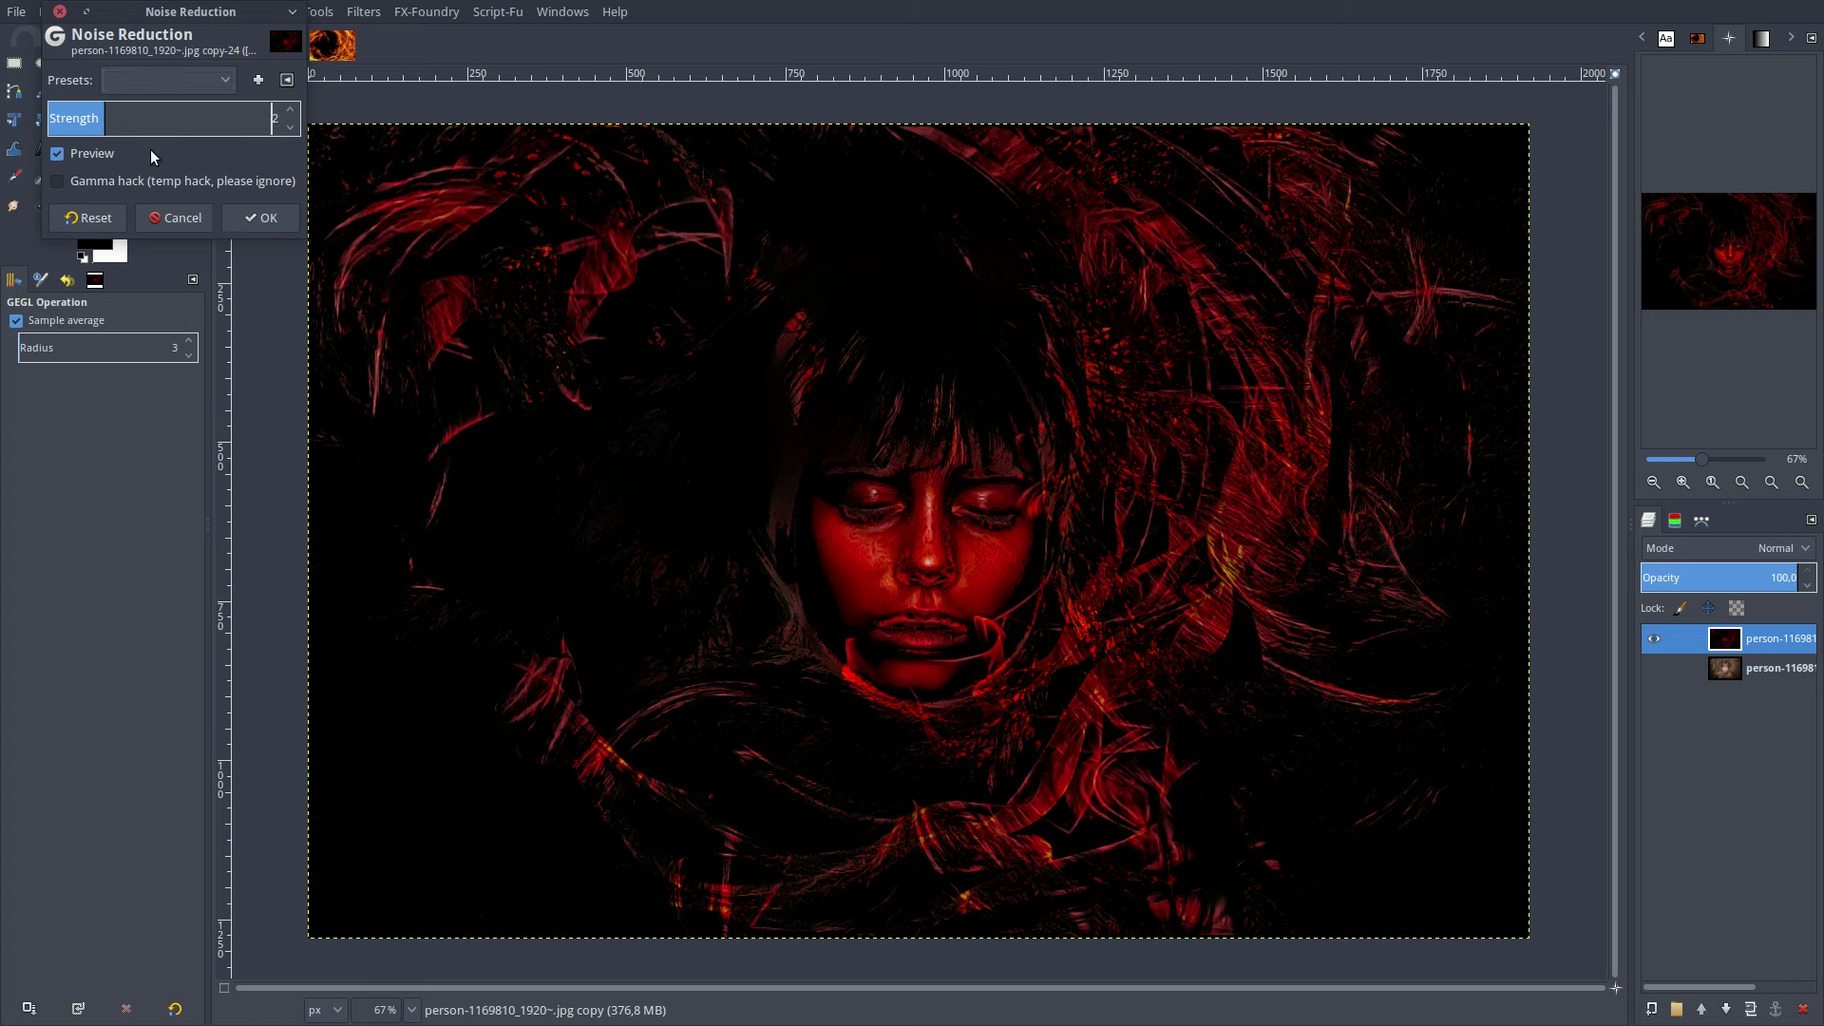
left_click(252, 218)
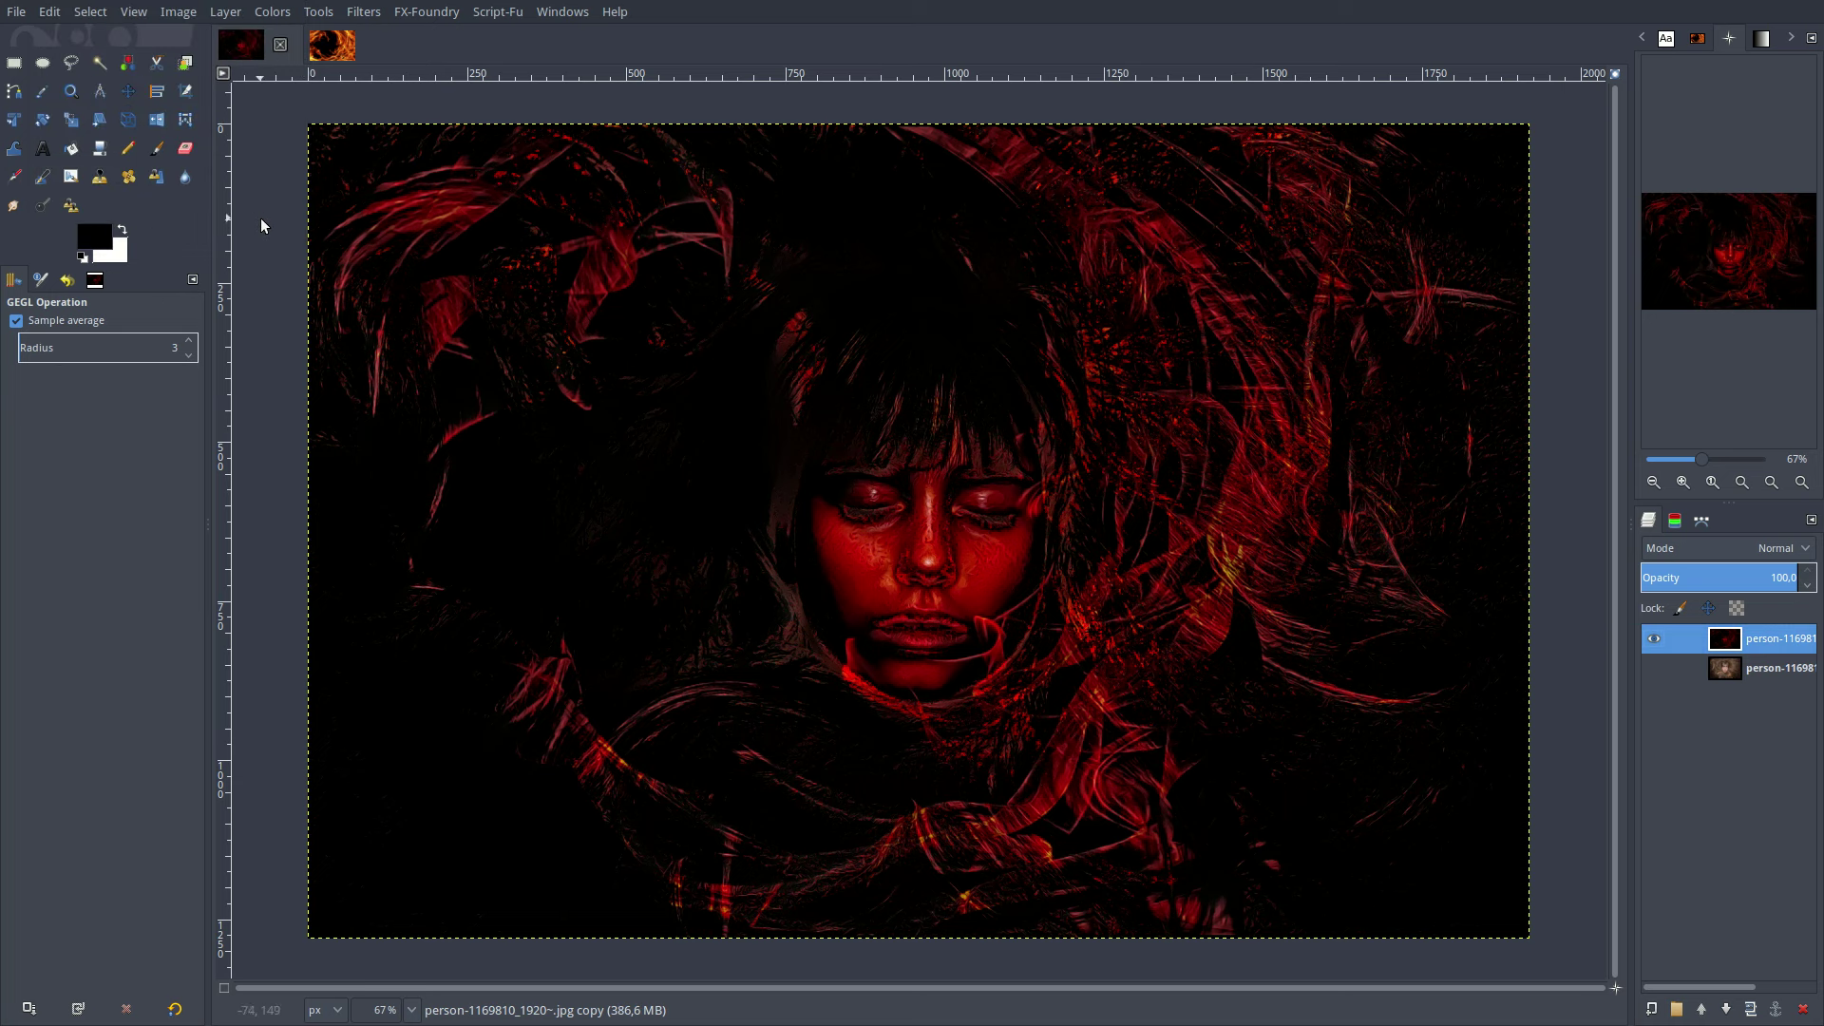
Set Smudge to brush 2. Hardness 025, hardness 0, Smooth stroke on, and duplicate the layer.
left_click(1653, 650)
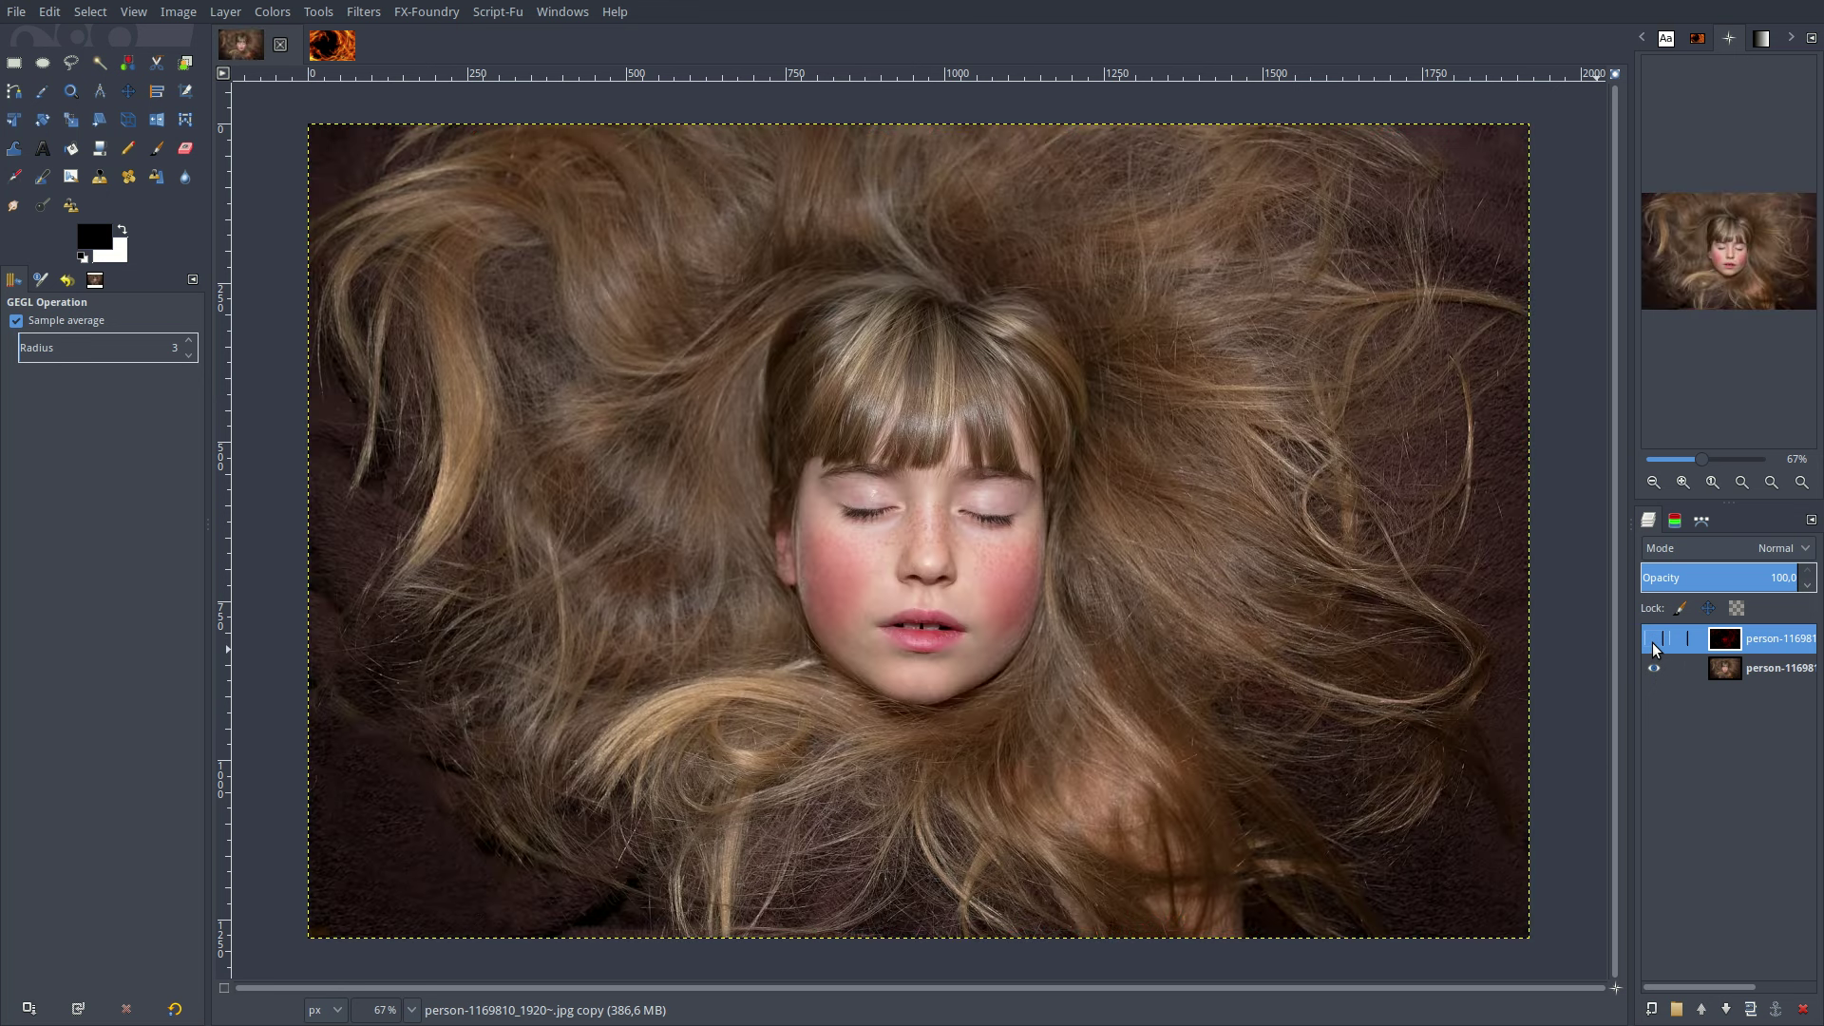
left_click(1653, 650)
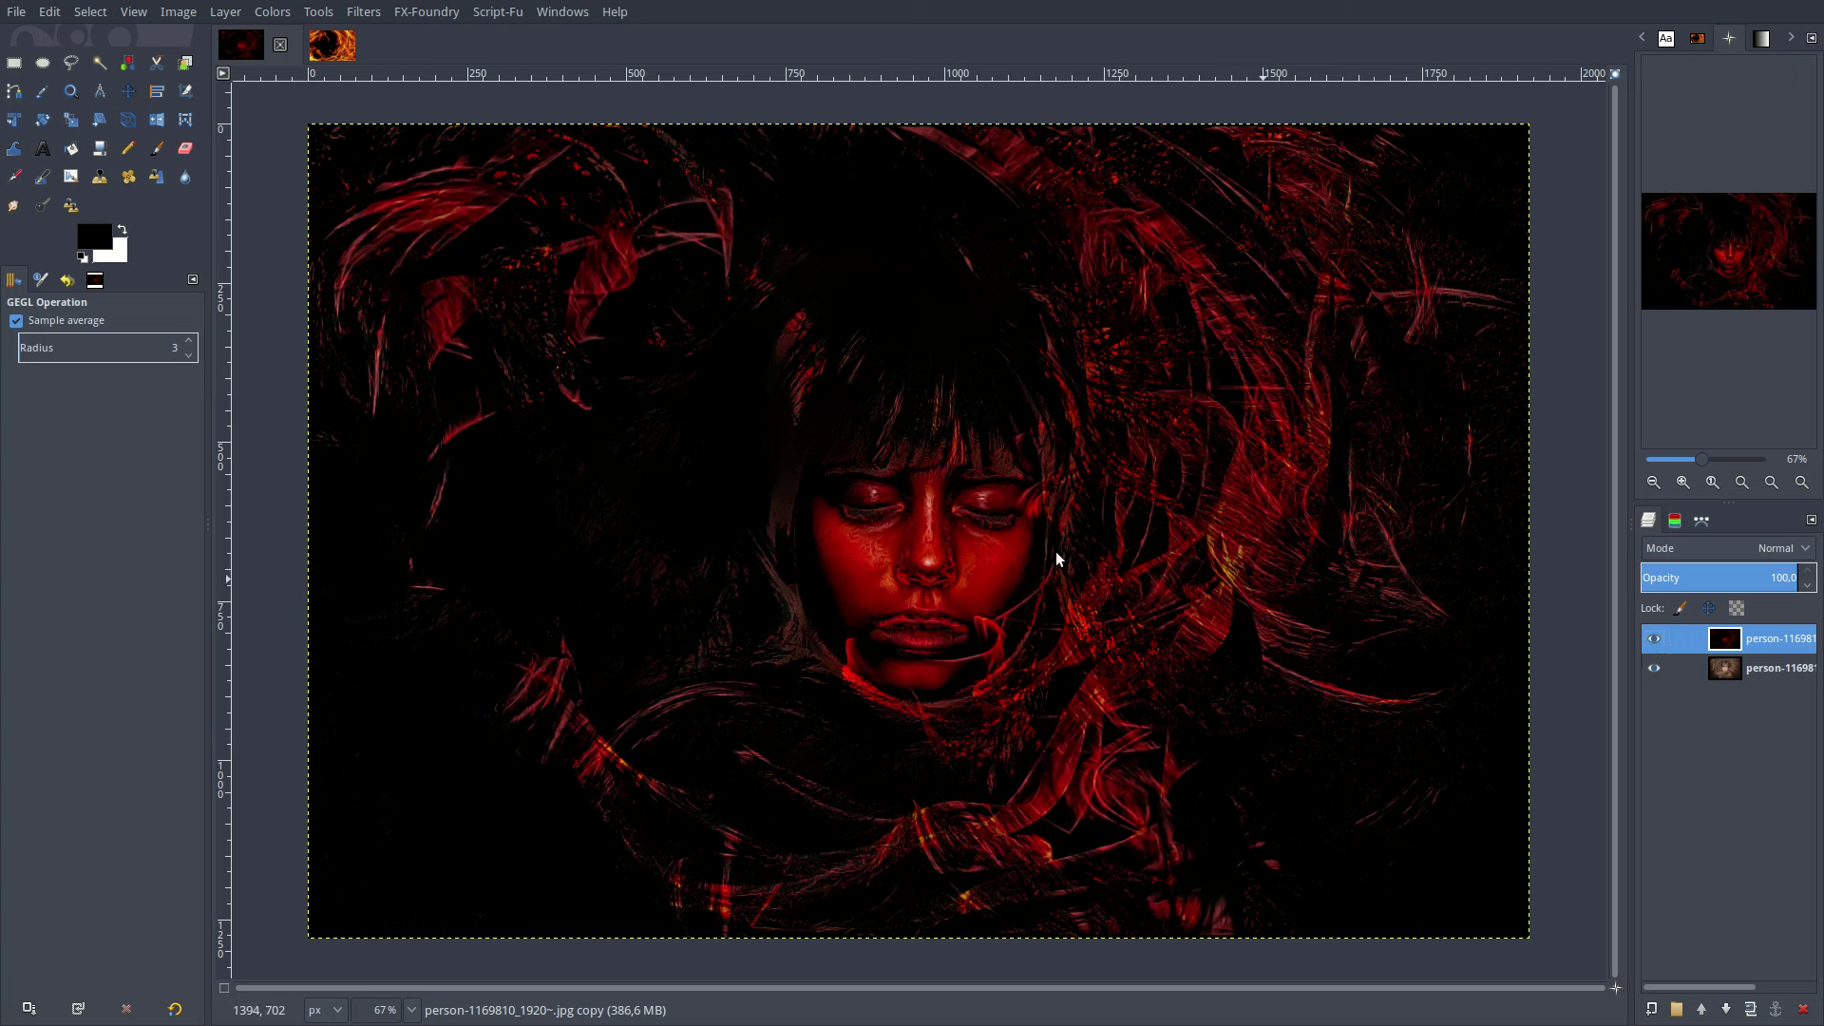
left_click(15, 206)
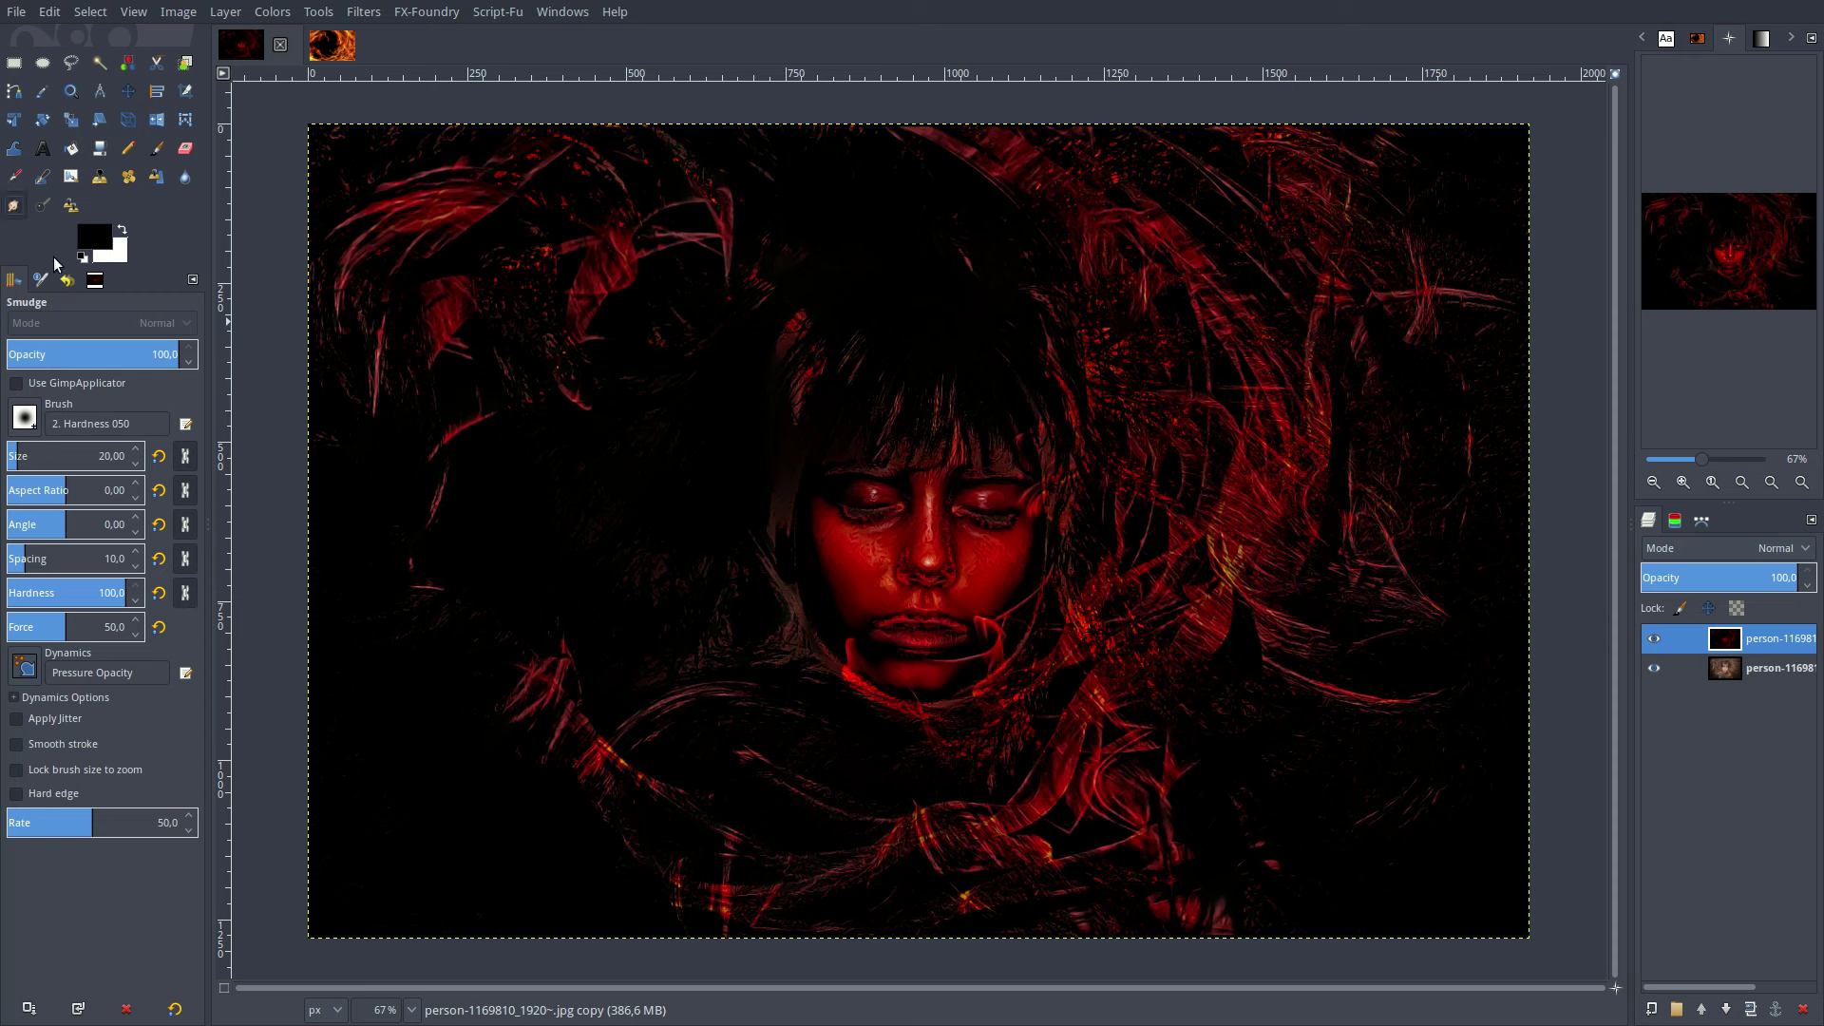
left_click(26, 428)
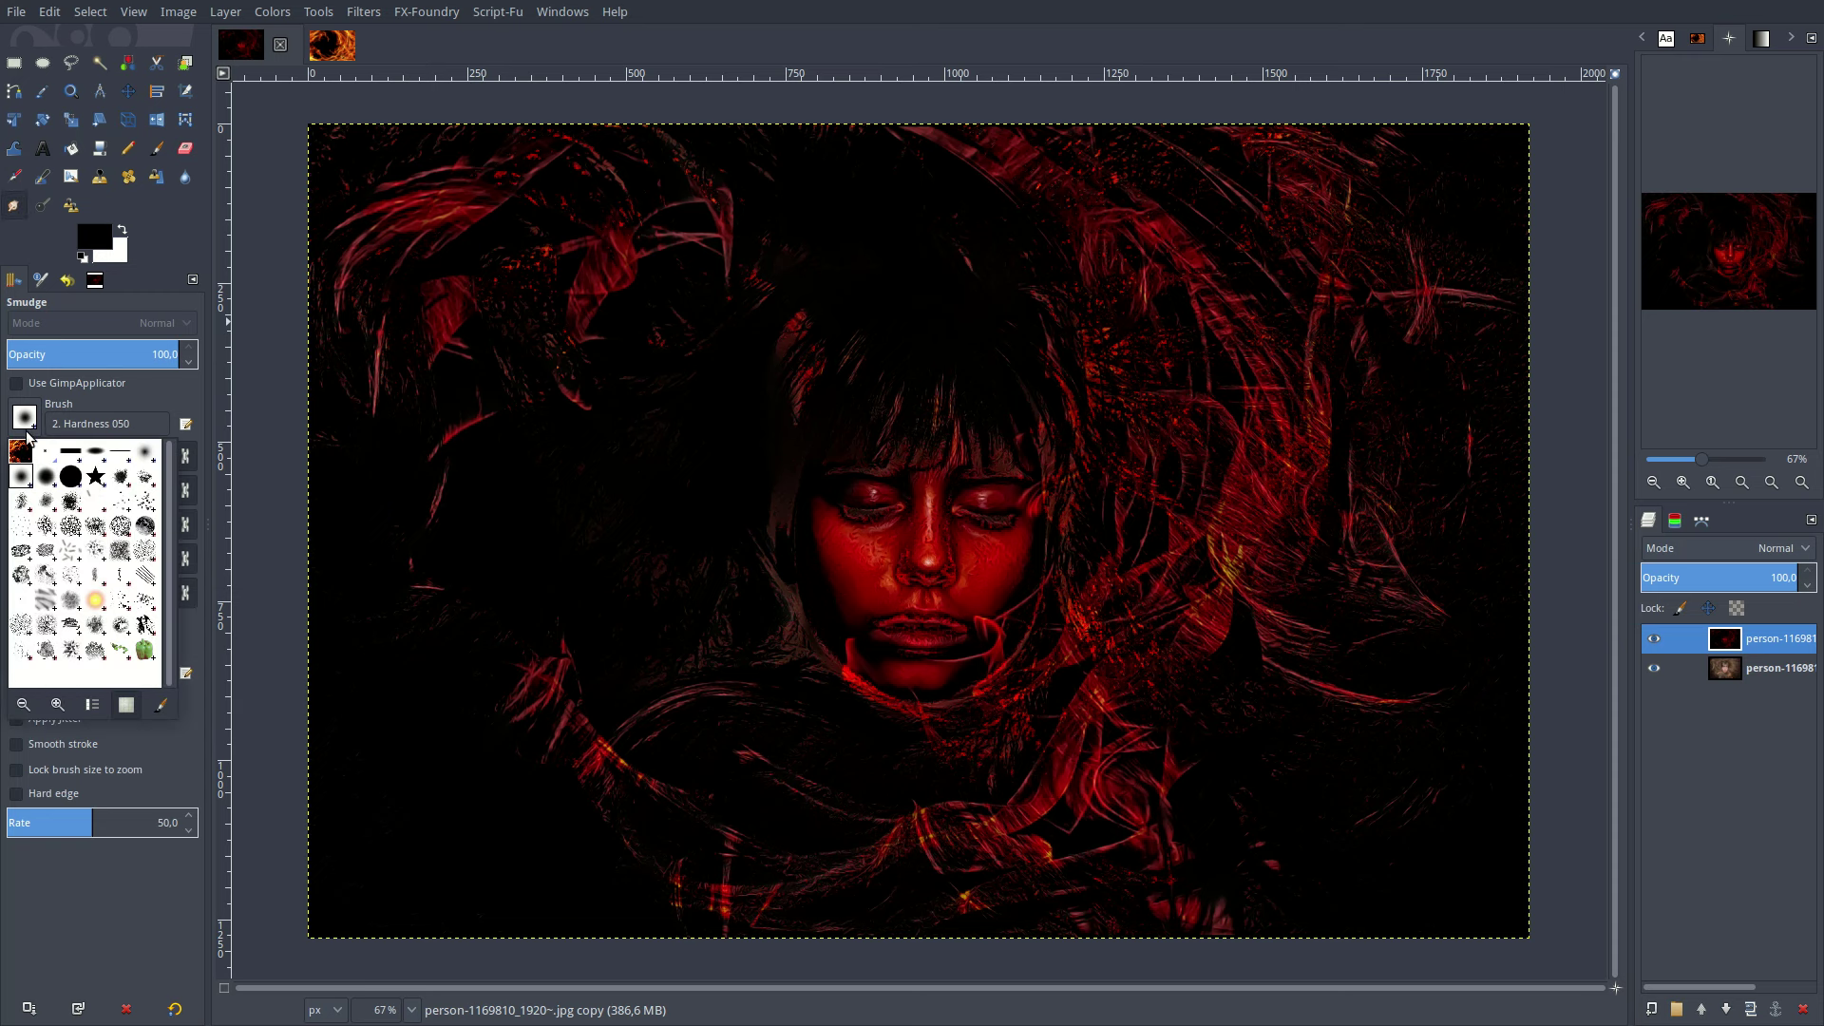
left_click(143, 455)
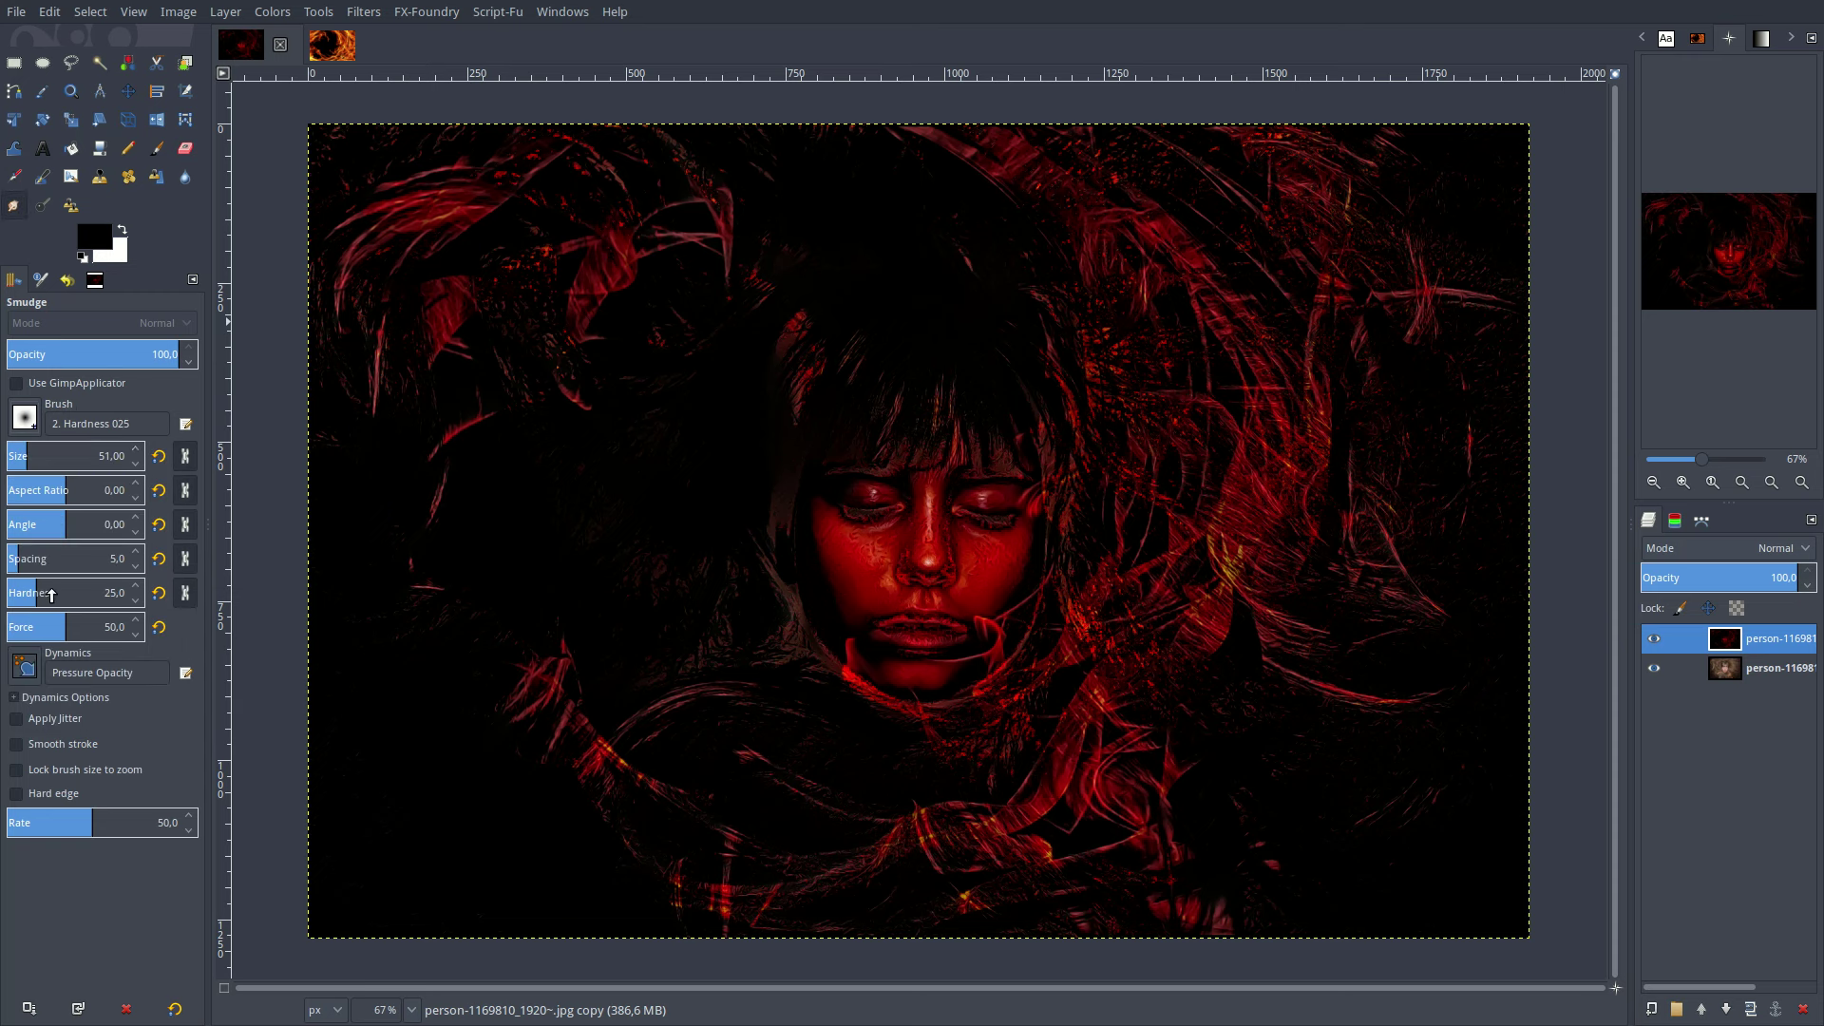
left_click_drag(20, 597, 5, 597)
left_click(17, 744)
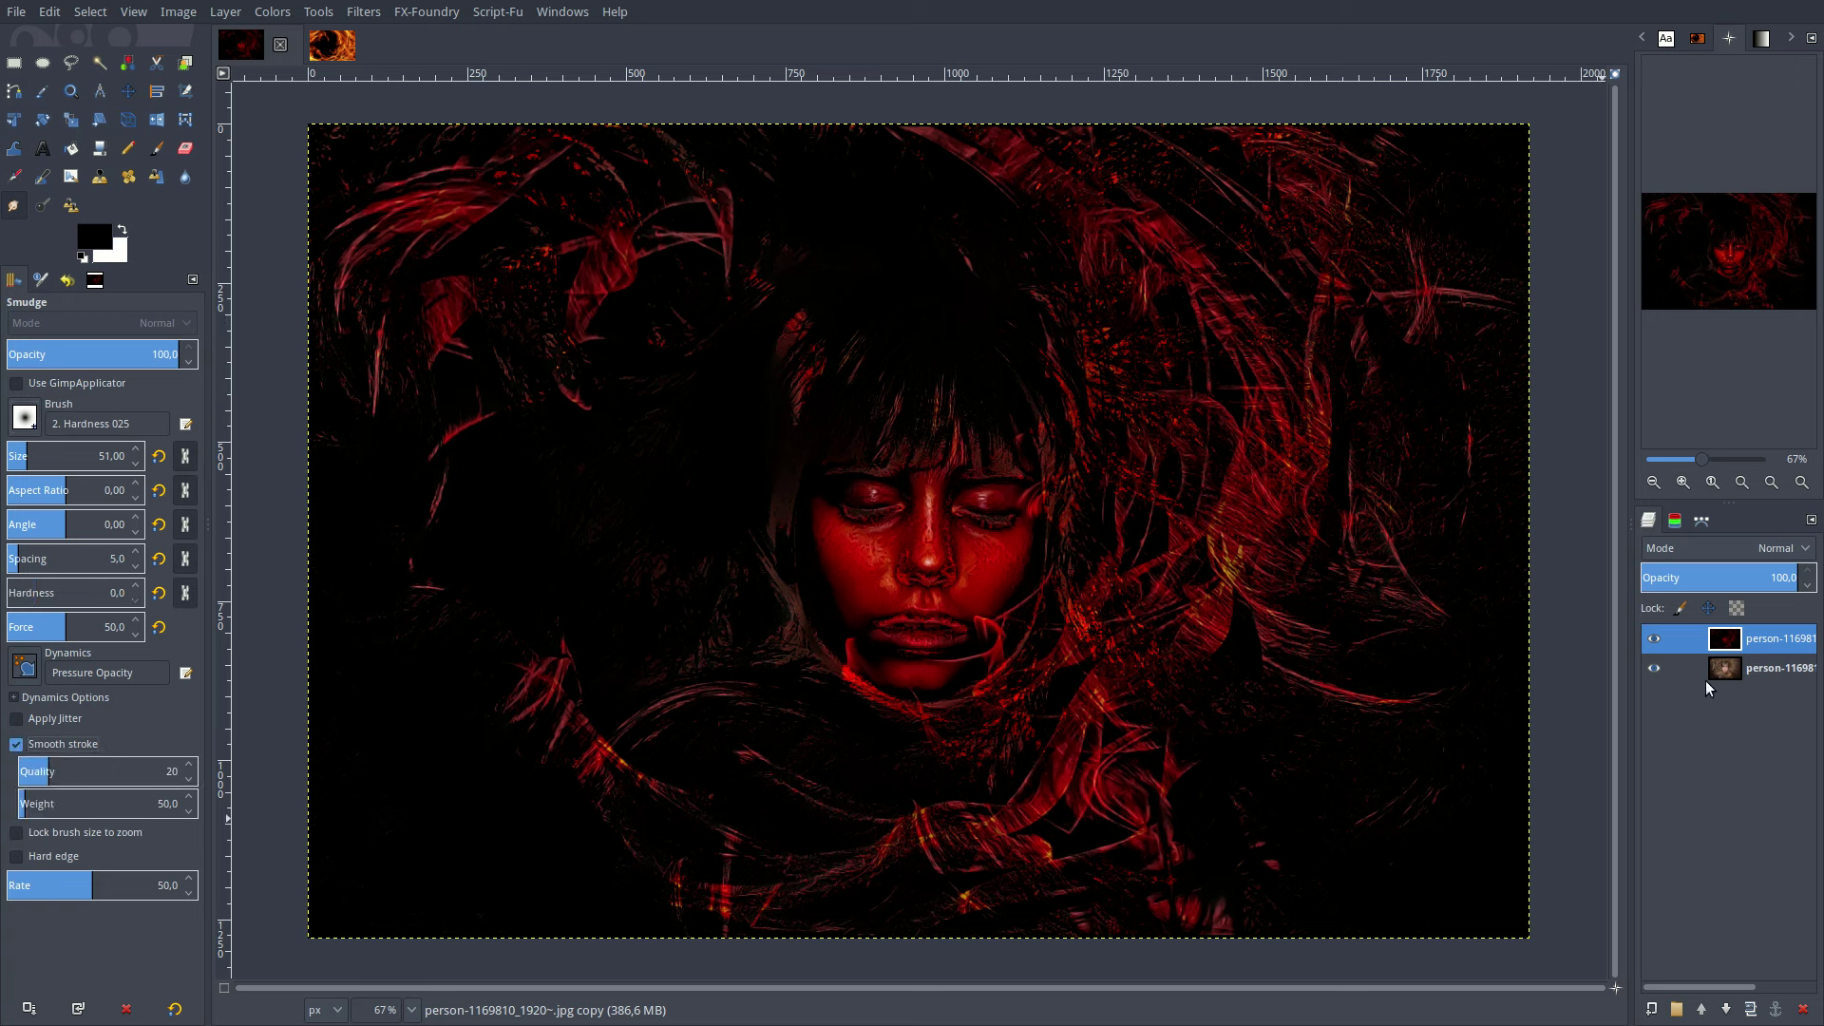
left_click(1751, 1010)
At 100% zoom and 48.4 opacity, smudge the cheeks, nose bridge and upper lip smooth.
left_click(406, 1015)
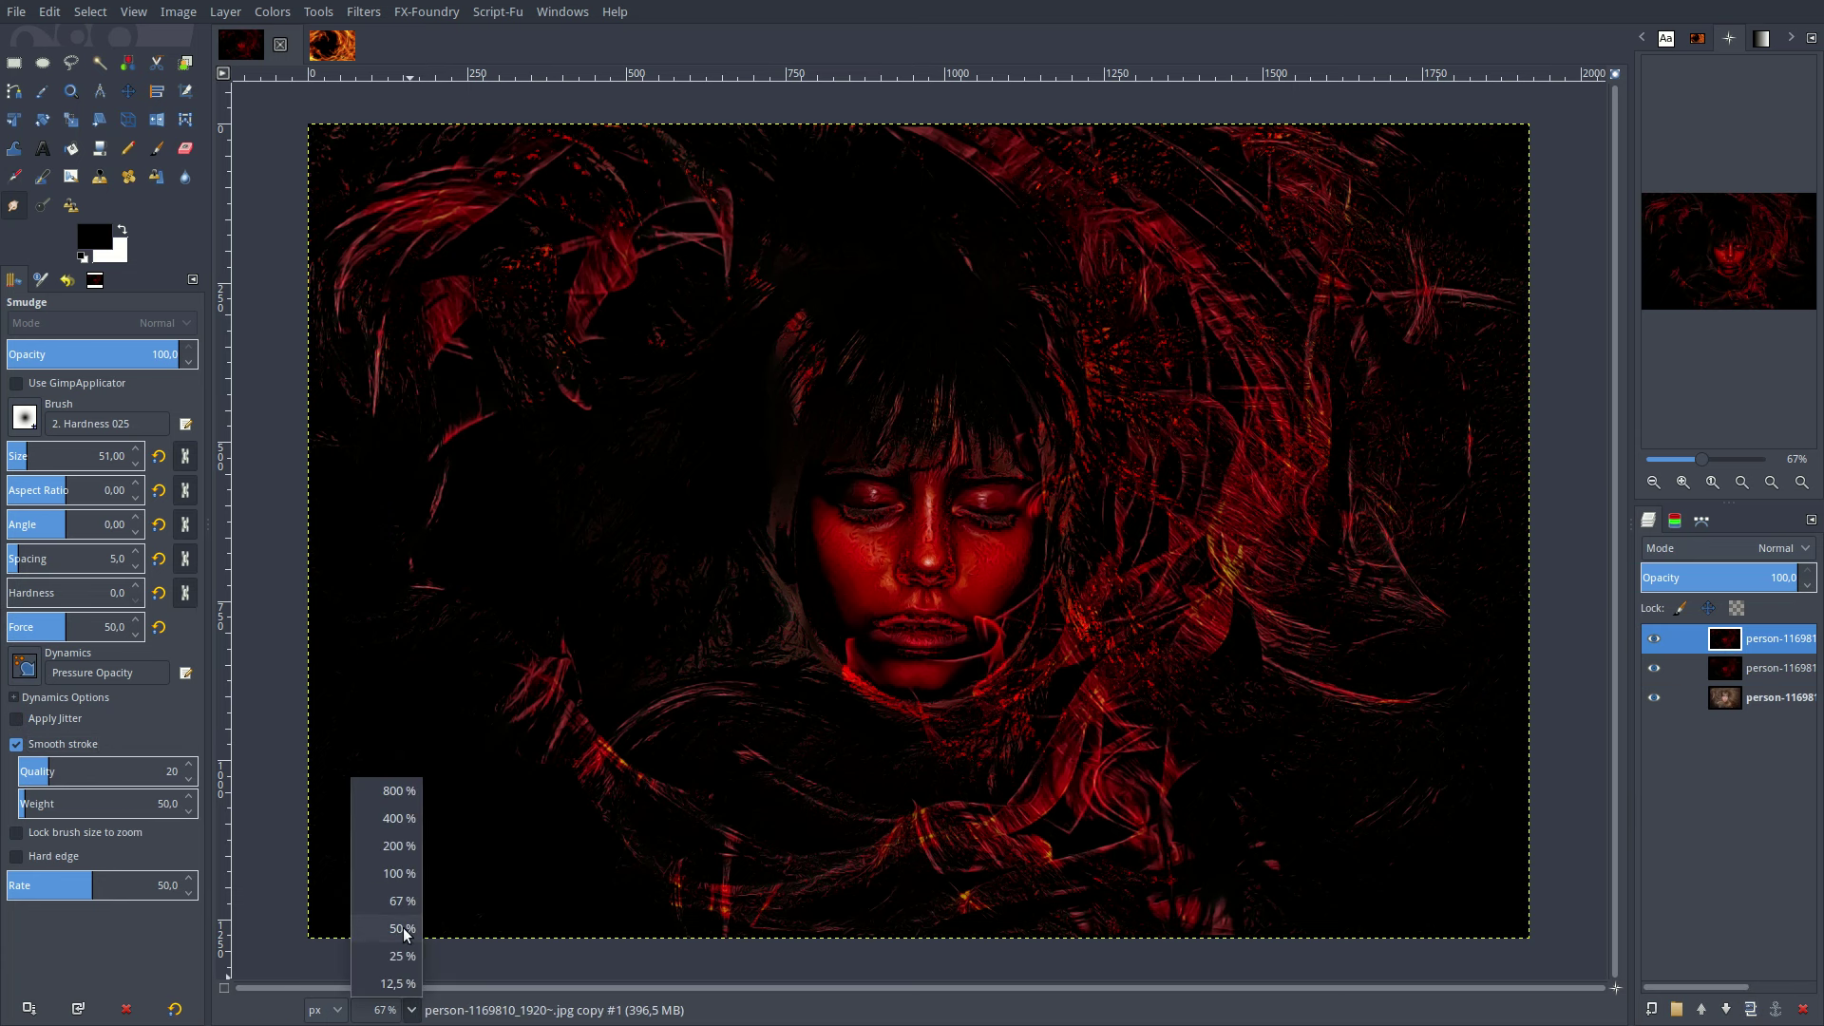
left_click(394, 874)
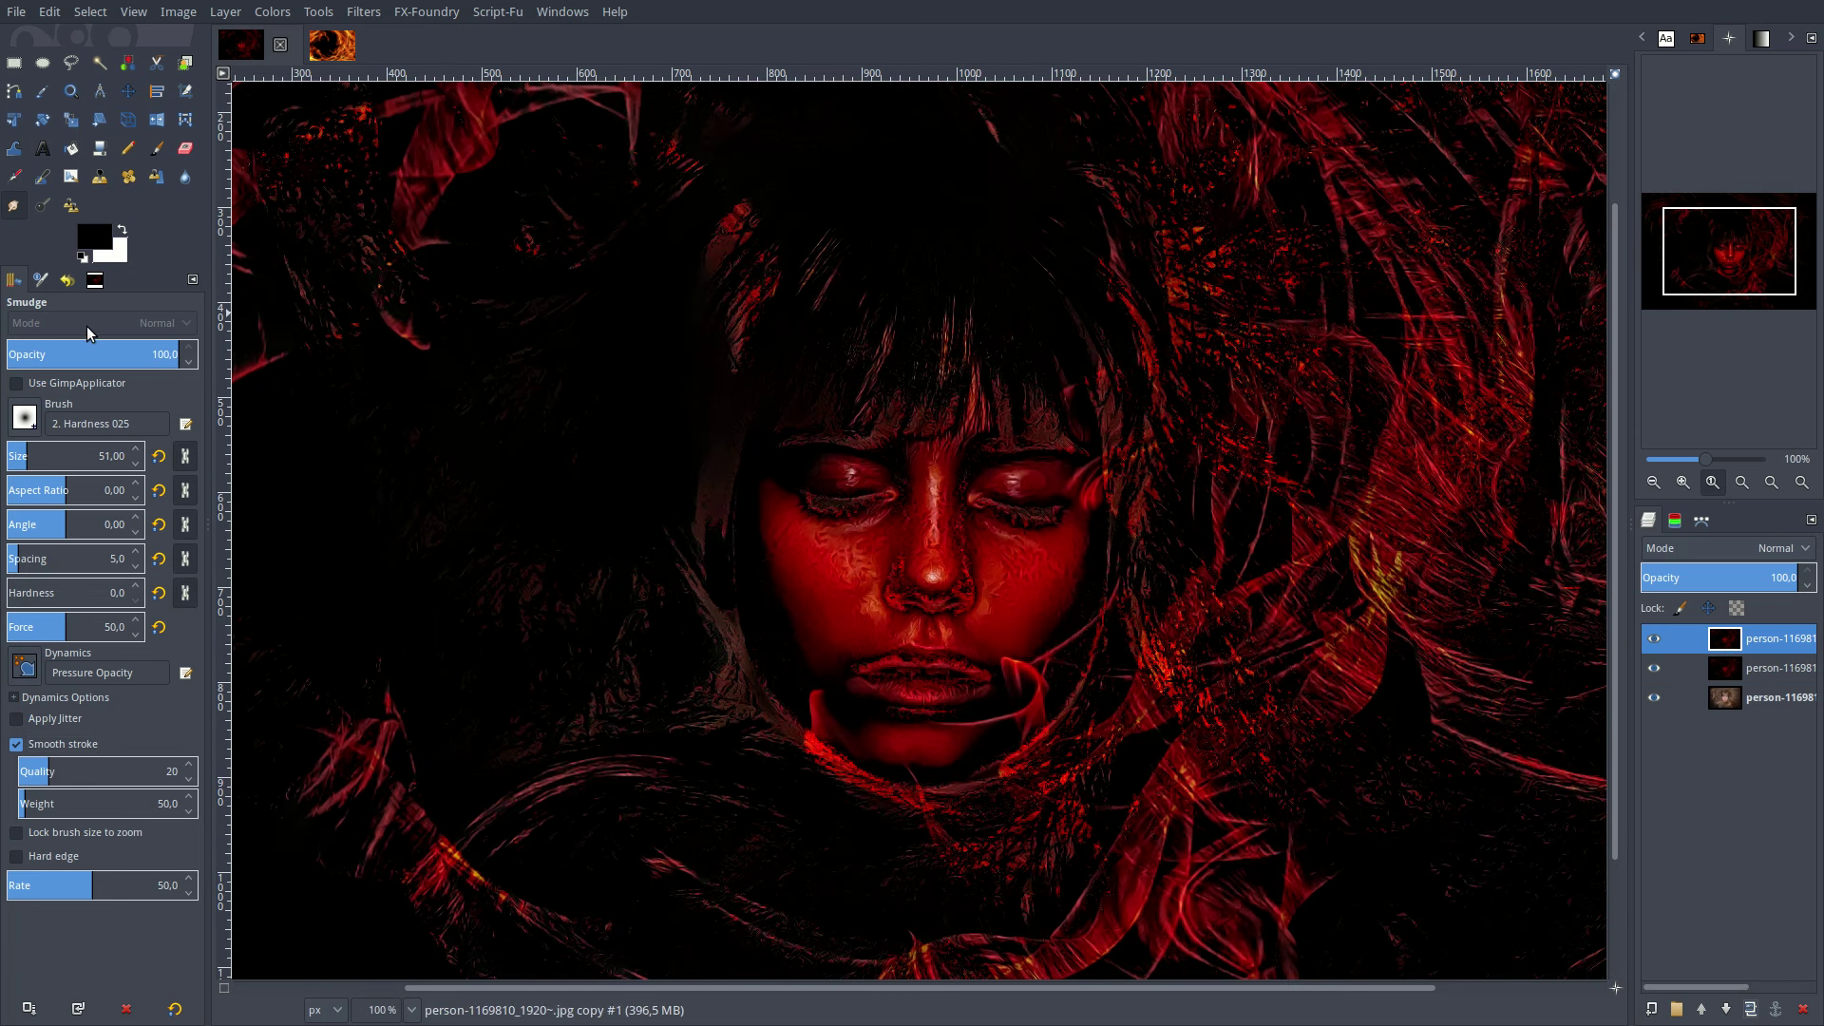
left_click(88, 354)
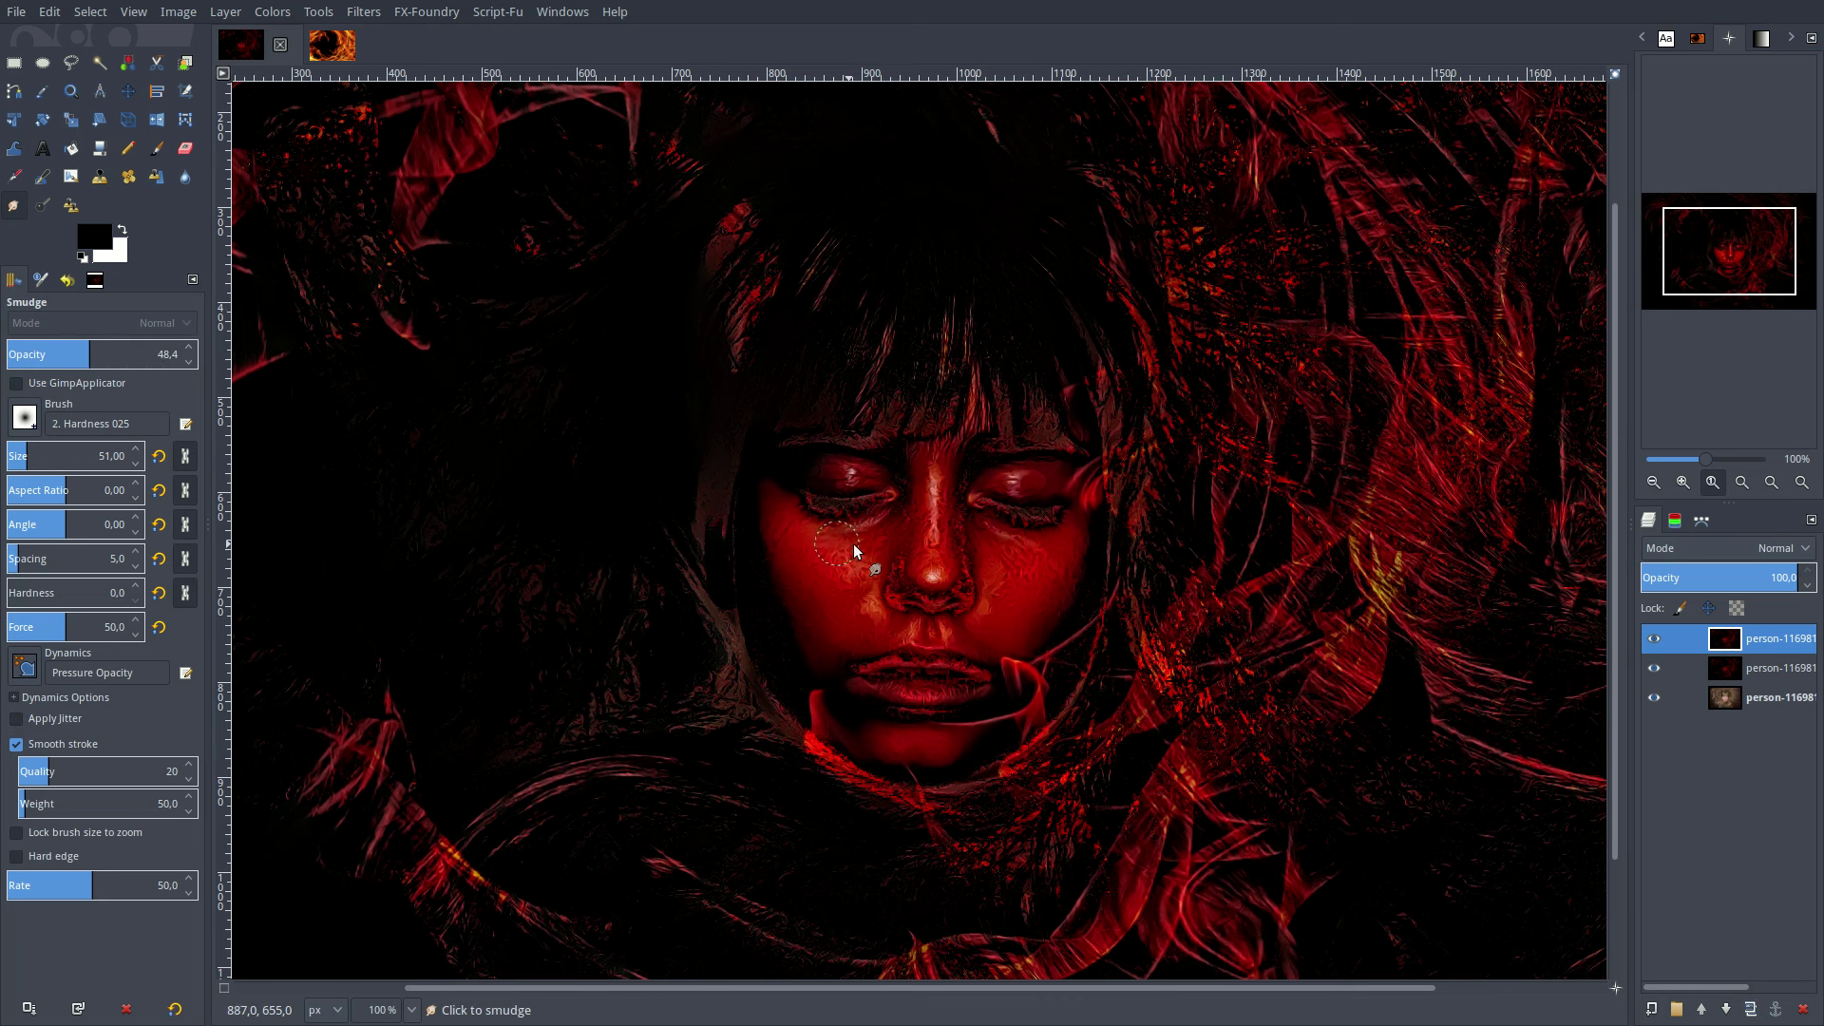
mouse_move(871, 559)
left_mouse_down()
mouse_move(842, 597)
mouse_move(812, 590)
mouse_move(883, 539)
mouse_move(876, 590)
mouse_move(832, 618)
left_mouse_up()
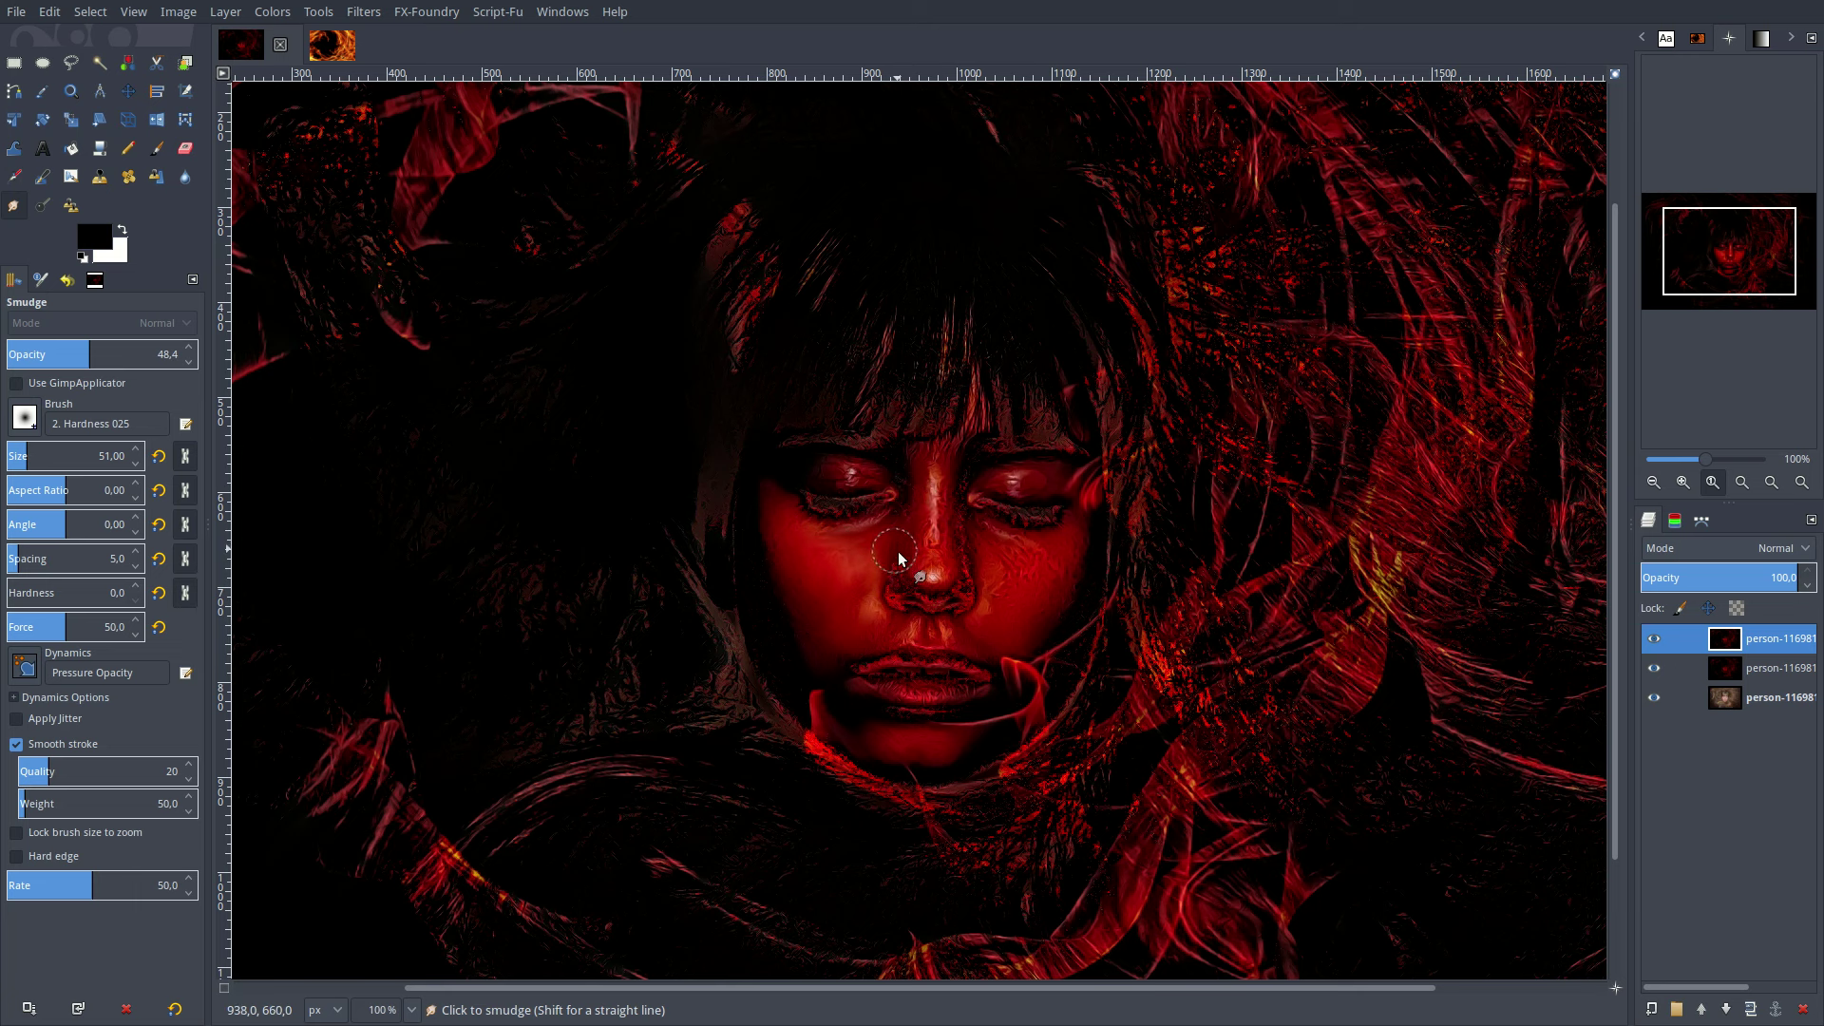
mouse_move(899, 558)
left_mouse_down()
mouse_move(965, 547)
mouse_move(1038, 590)
mouse_move(1044, 548)
mouse_move(1052, 575)
left_mouse_up()
mouse_move(997, 571)
left_mouse_down()
mouse_move(940, 556)
mouse_move(919, 585)
mouse_move(898, 575)
mouse_move(948, 542)
mouse_move(845, 562)
left_mouse_up()
mouse_move(870, 642)
left_mouse_down()
mouse_move(899, 624)
mouse_move(871, 595)
mouse_move(928, 643)
mouse_move(1058, 585)
left_mouse_up()
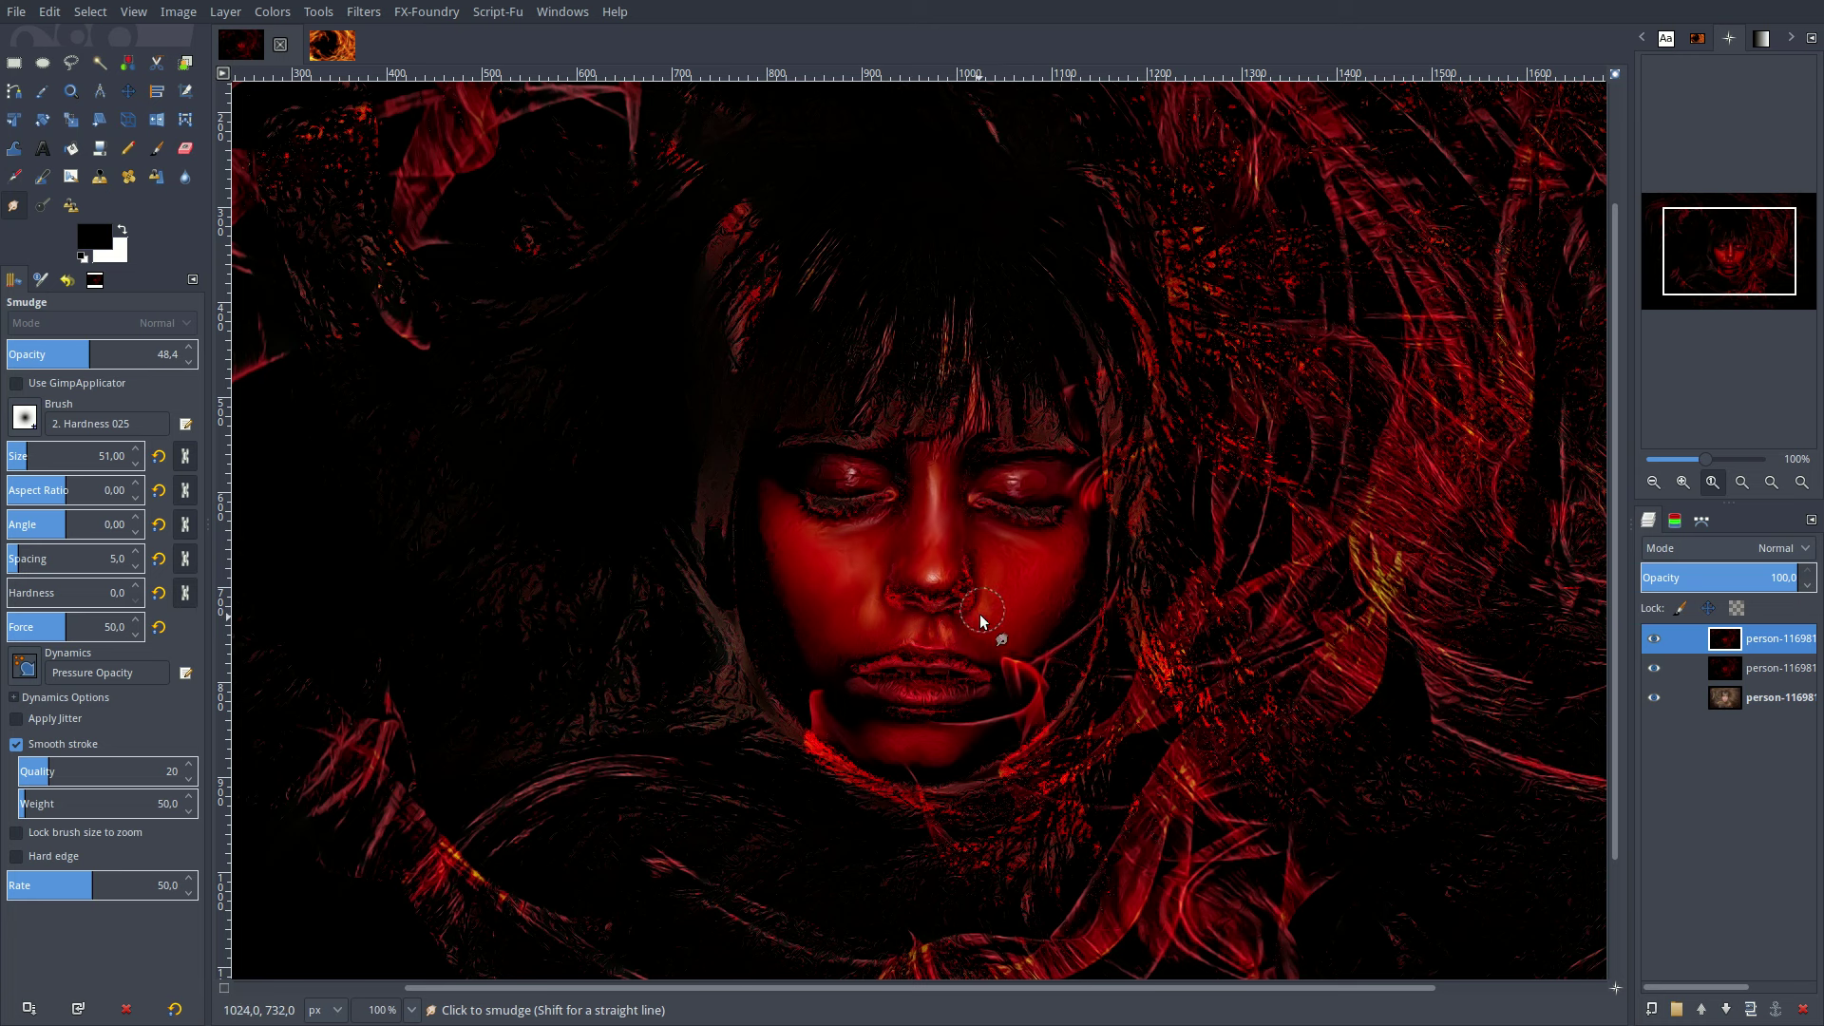
left_click_drag(981, 619, 989, 610)
left_click(411, 1010)
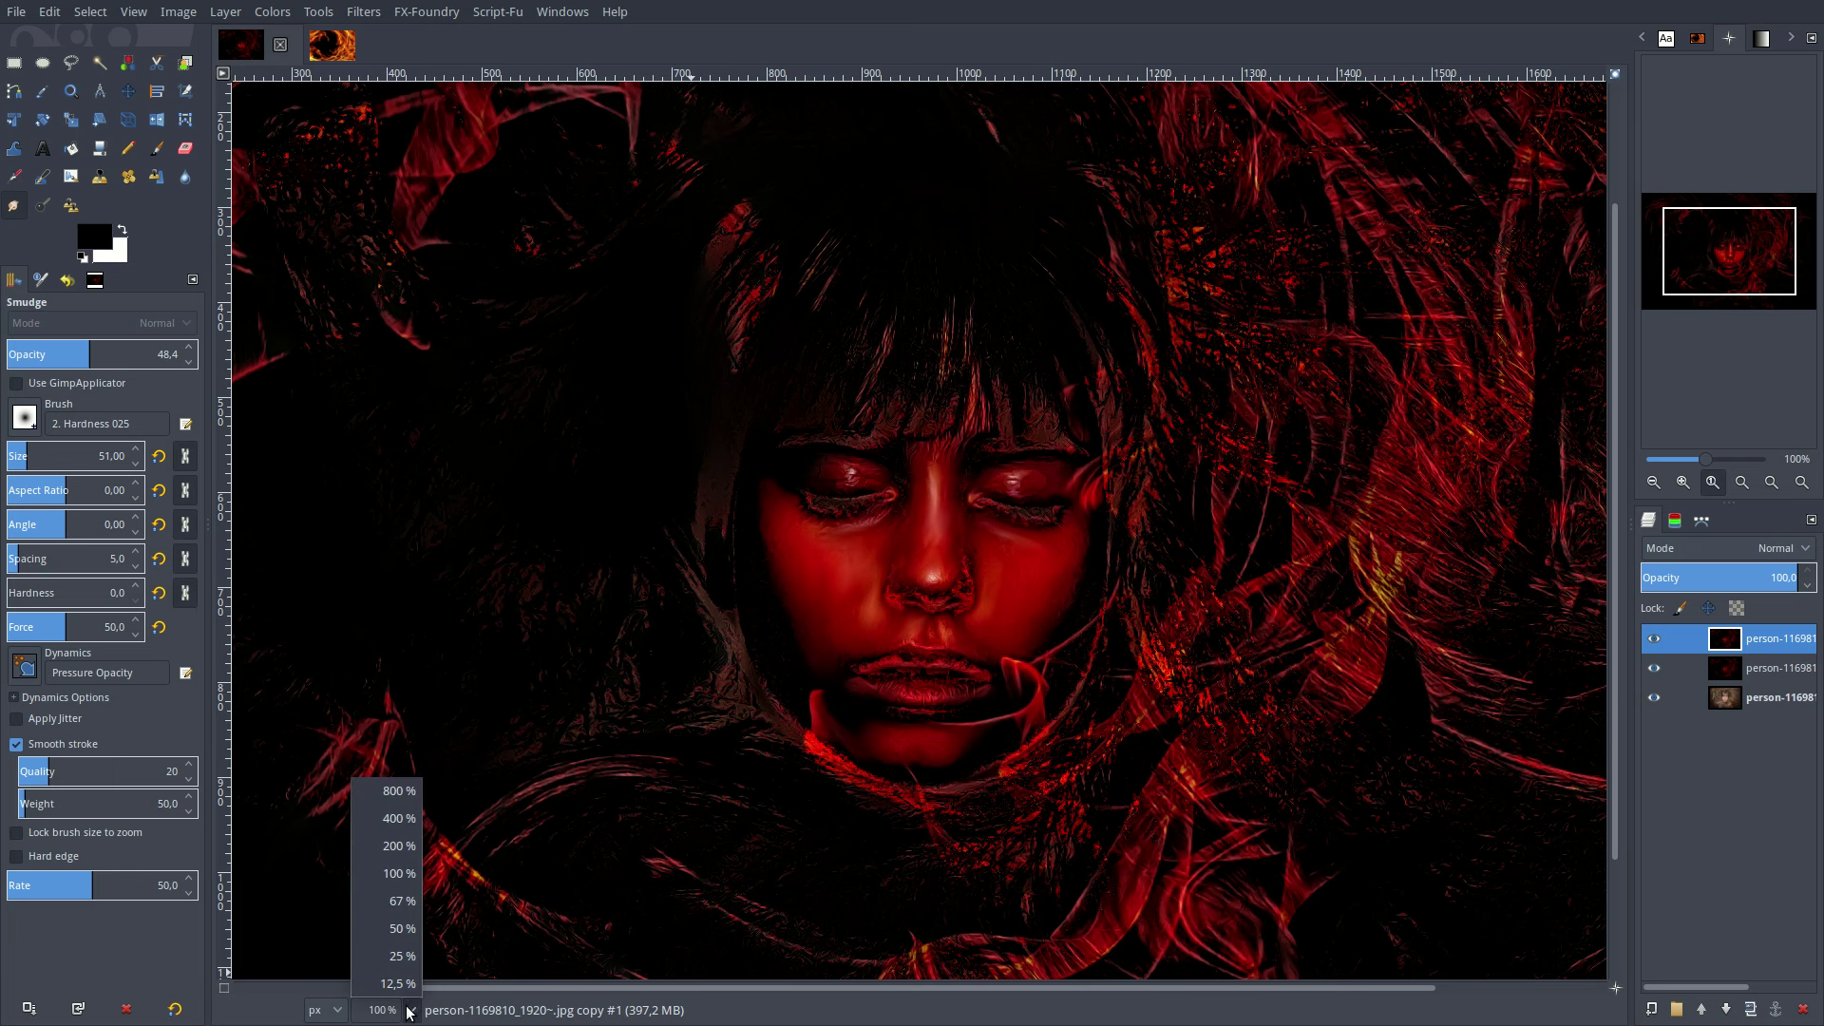
left_click(402, 901)
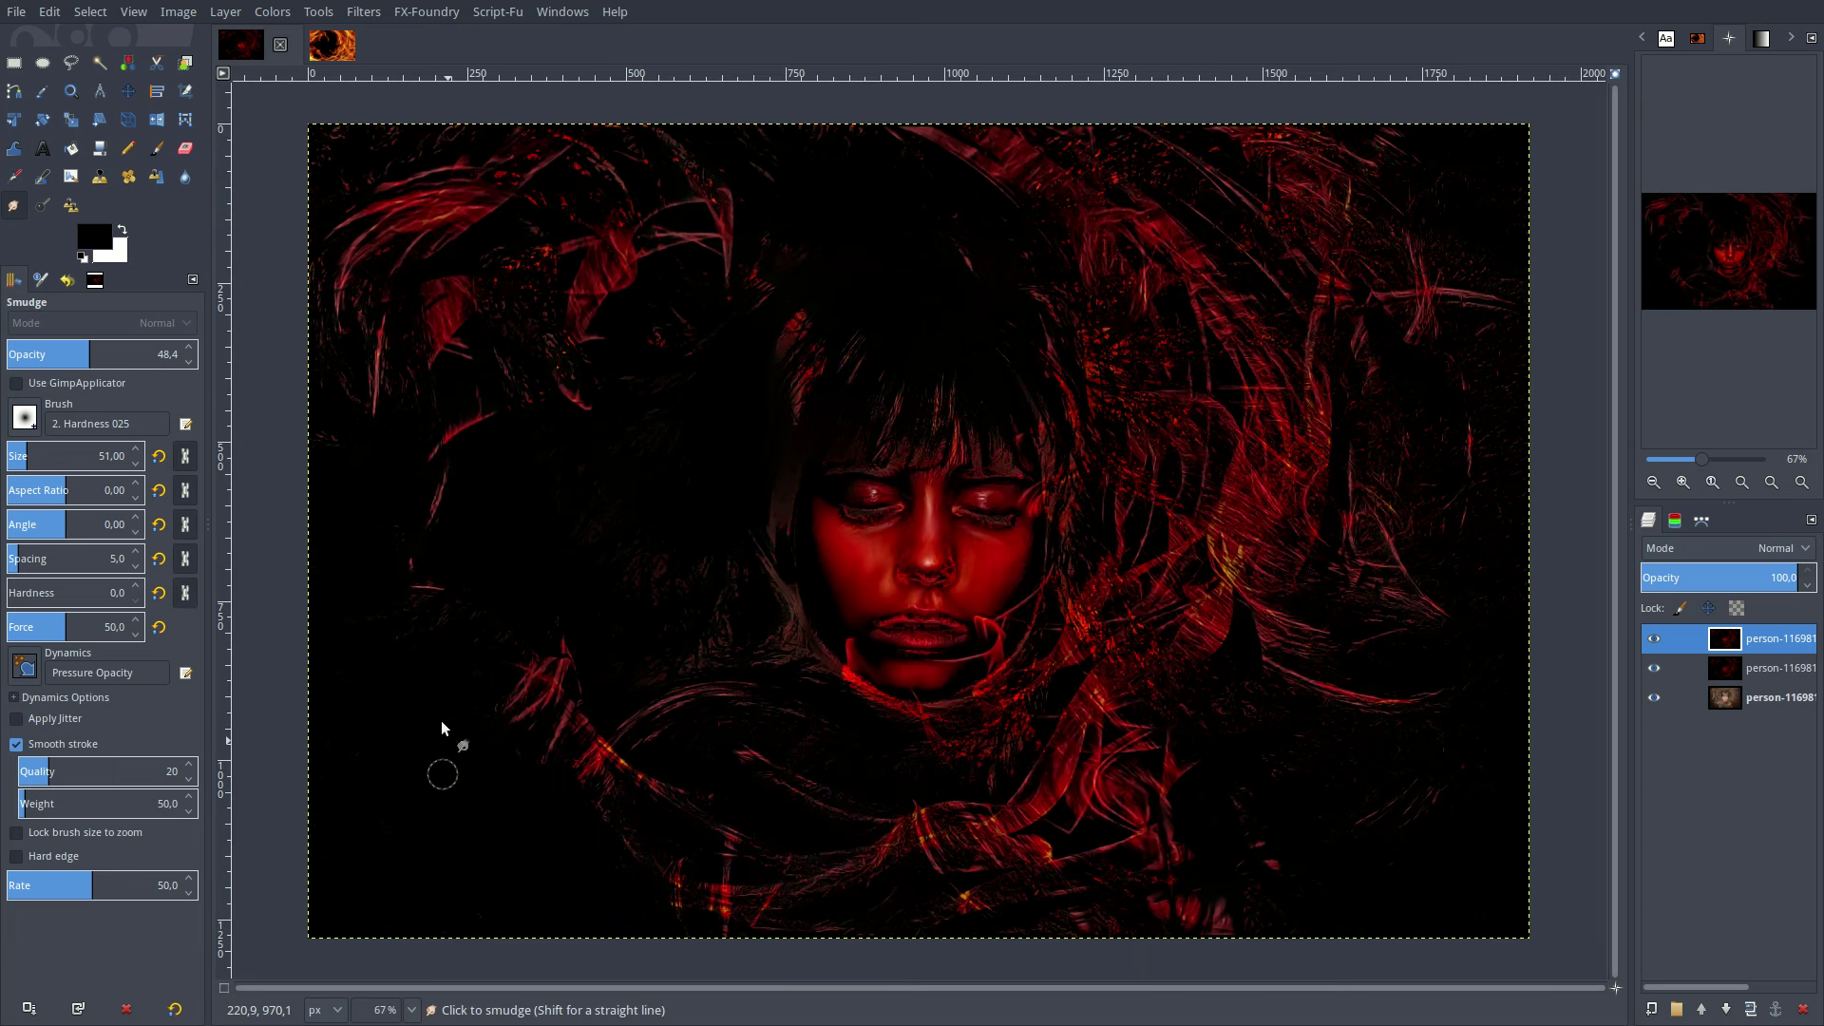
Smudge from the eye across the nose and right cheek at 27.5 opacity, brush sizes 103, 31, then 69.
left_click(52, 355)
left_click(38, 458)
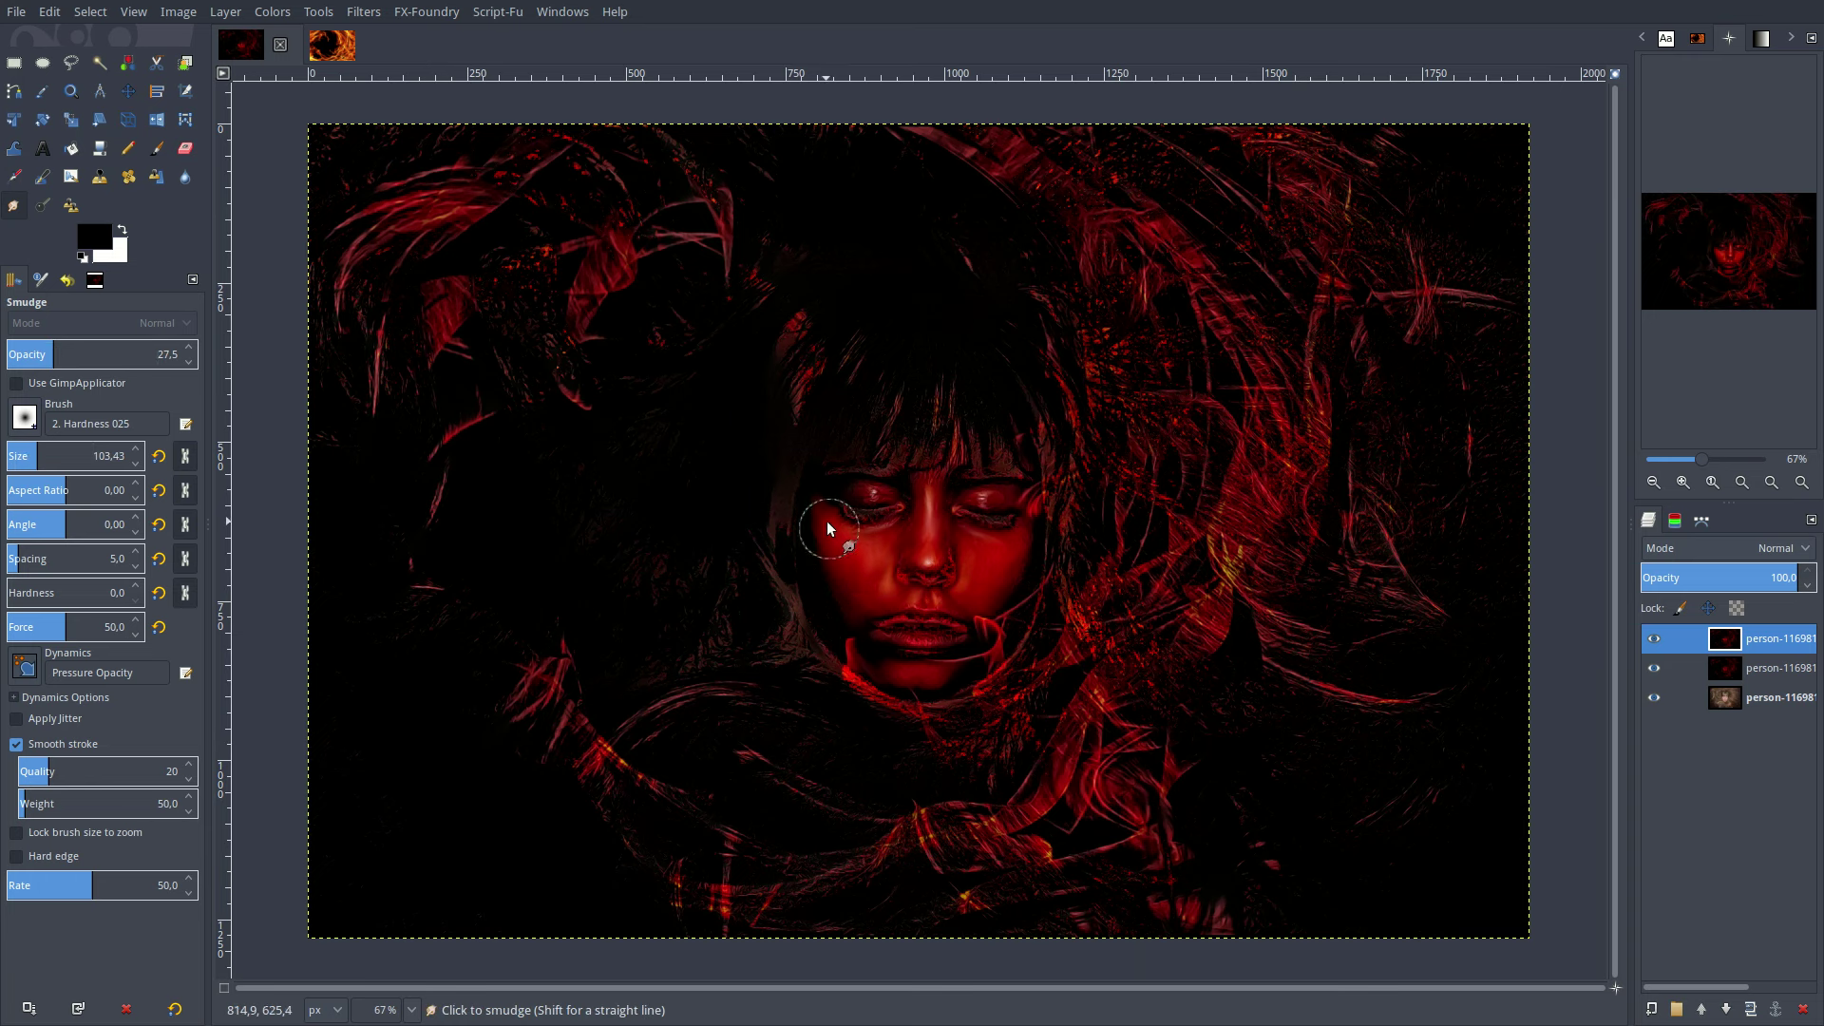
mouse_move(828, 523)
left_mouse_down()
mouse_move(970, 547)
mouse_move(984, 602)
left_mouse_up()
left_click(19, 452)
left_click(31, 461)
mouse_move(963, 608)
left_mouse_down()
mouse_move(1009, 542)
mouse_move(965, 549)
left_mouse_up()
left_click(361, 12)
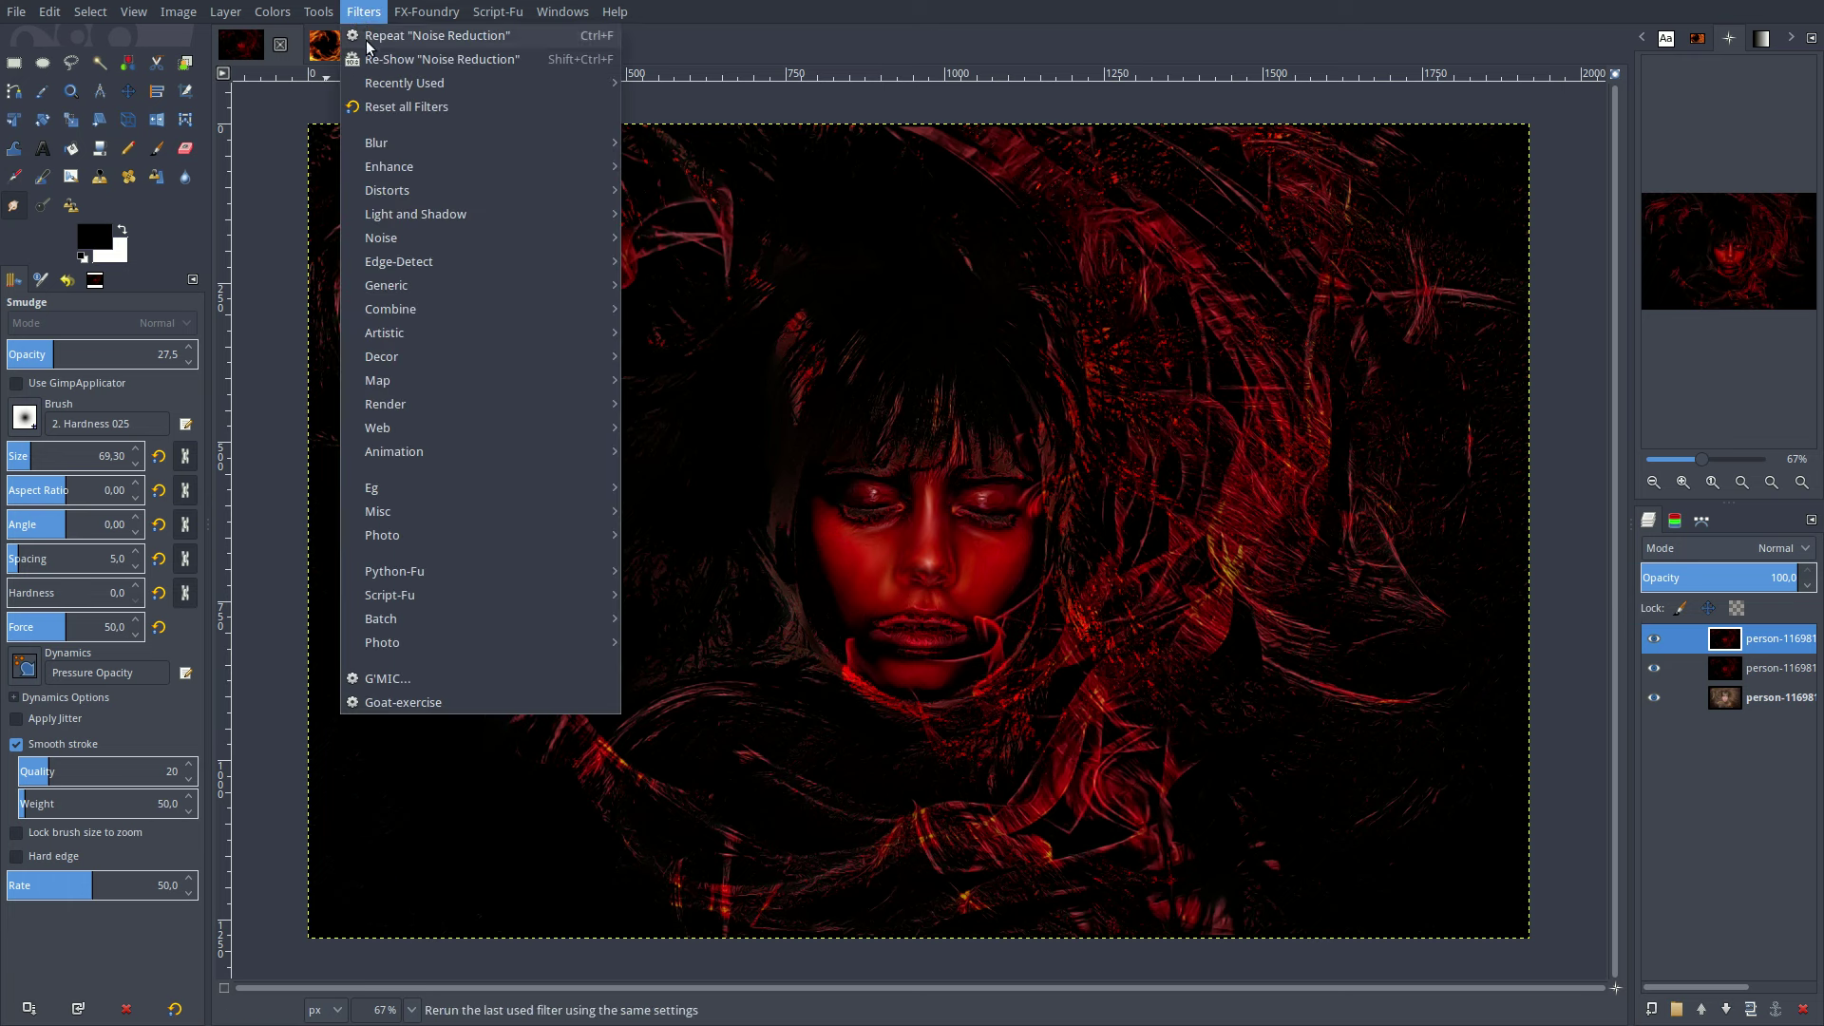
Run G'MIC's Iain Fergusson > Easy skin retouch on the copied layer, previewing the whole face.
left_click(396, 688)
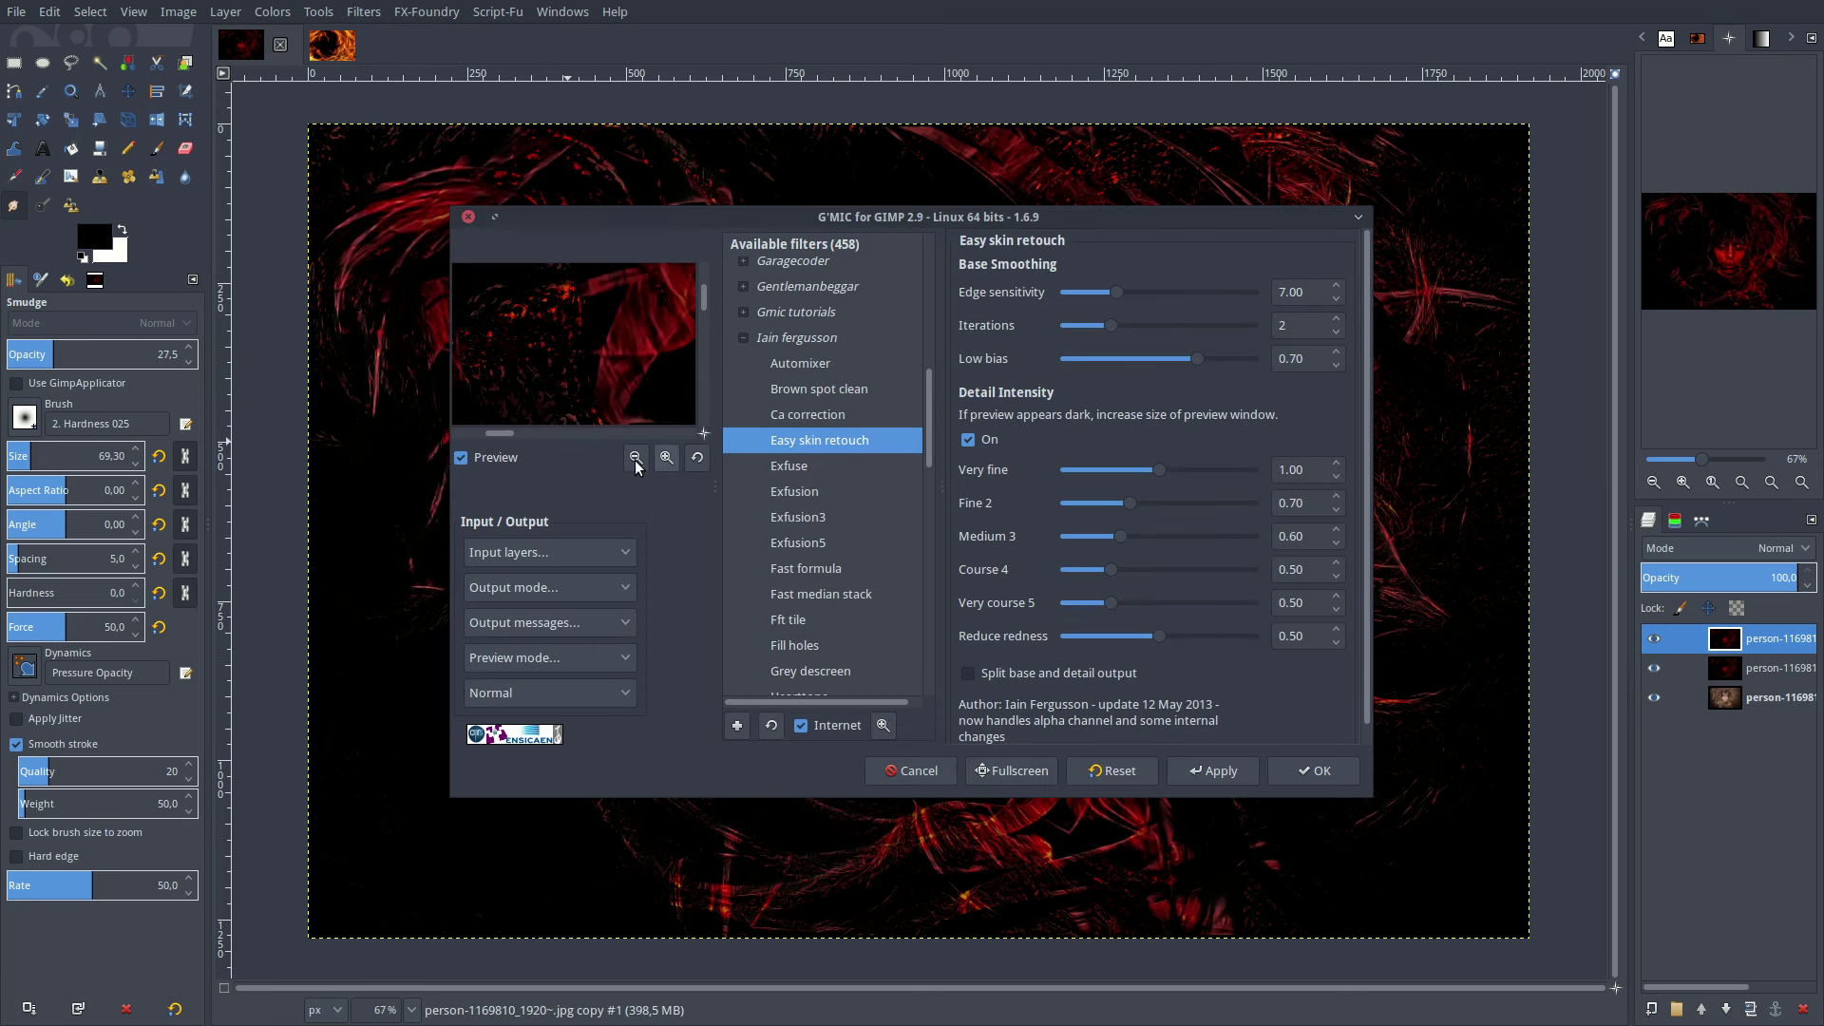
left_click(635, 457)
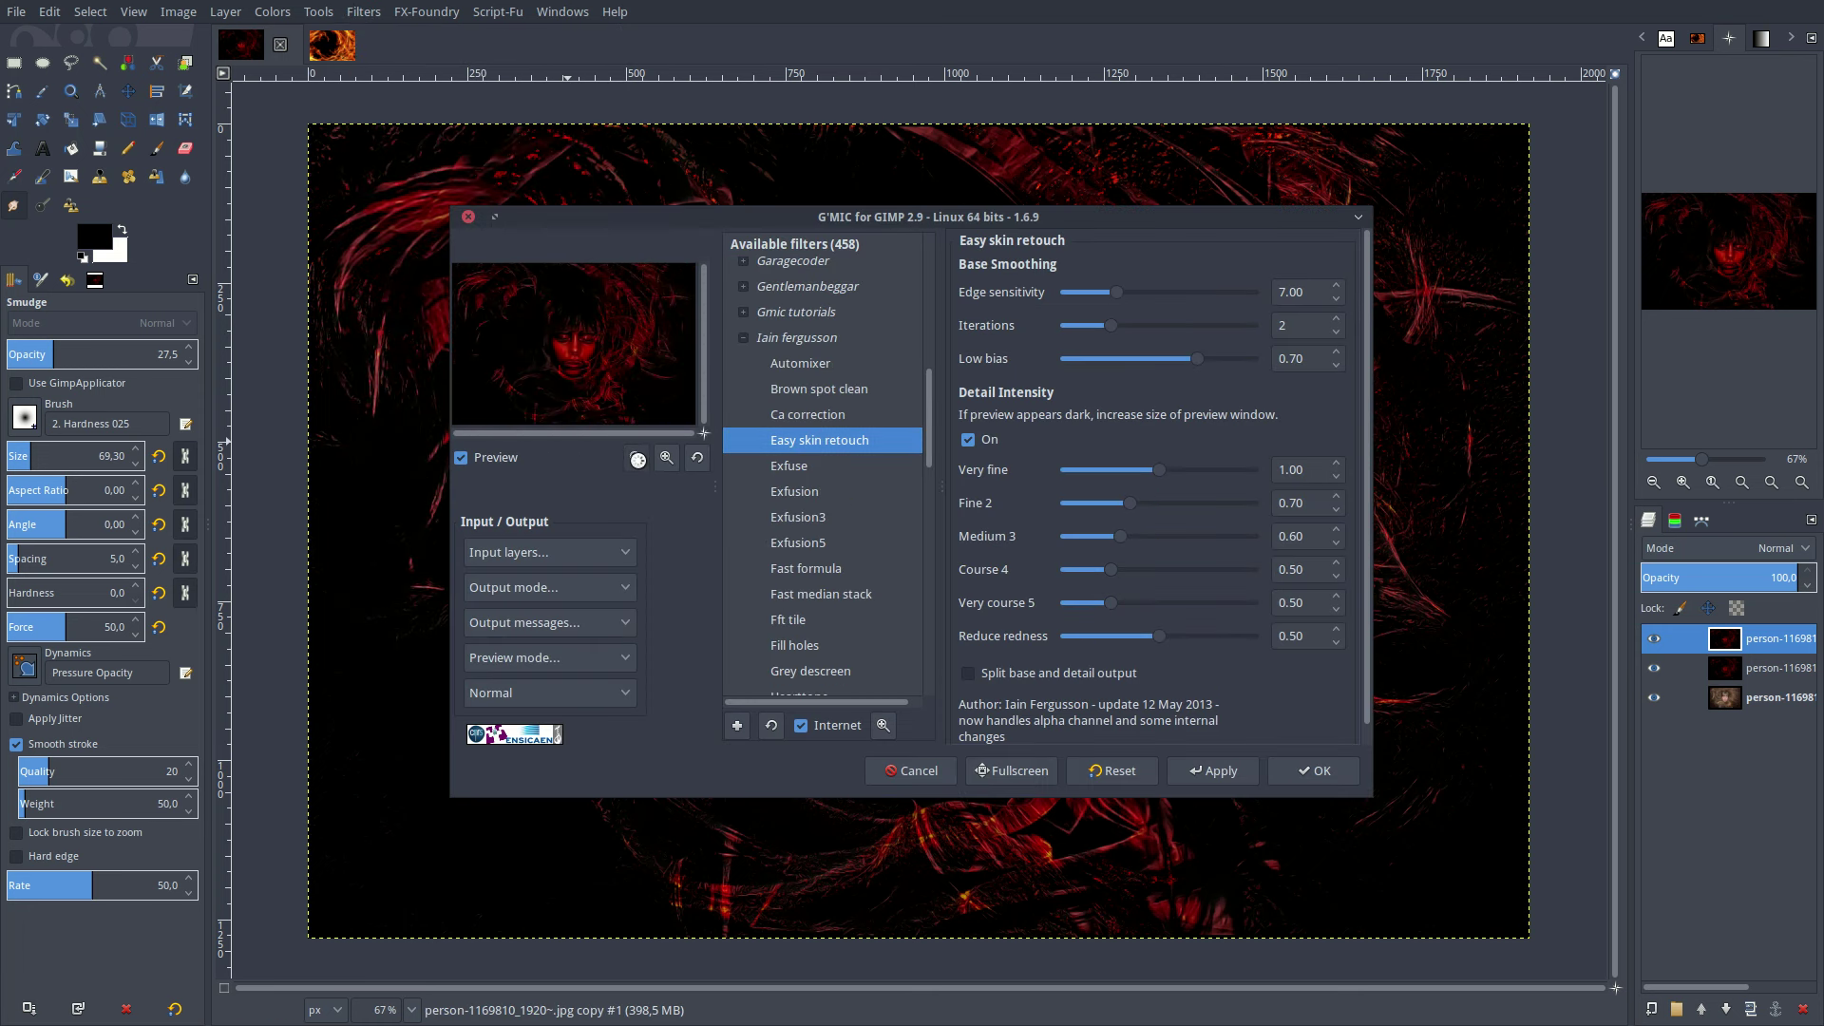
left_click(1320, 772)
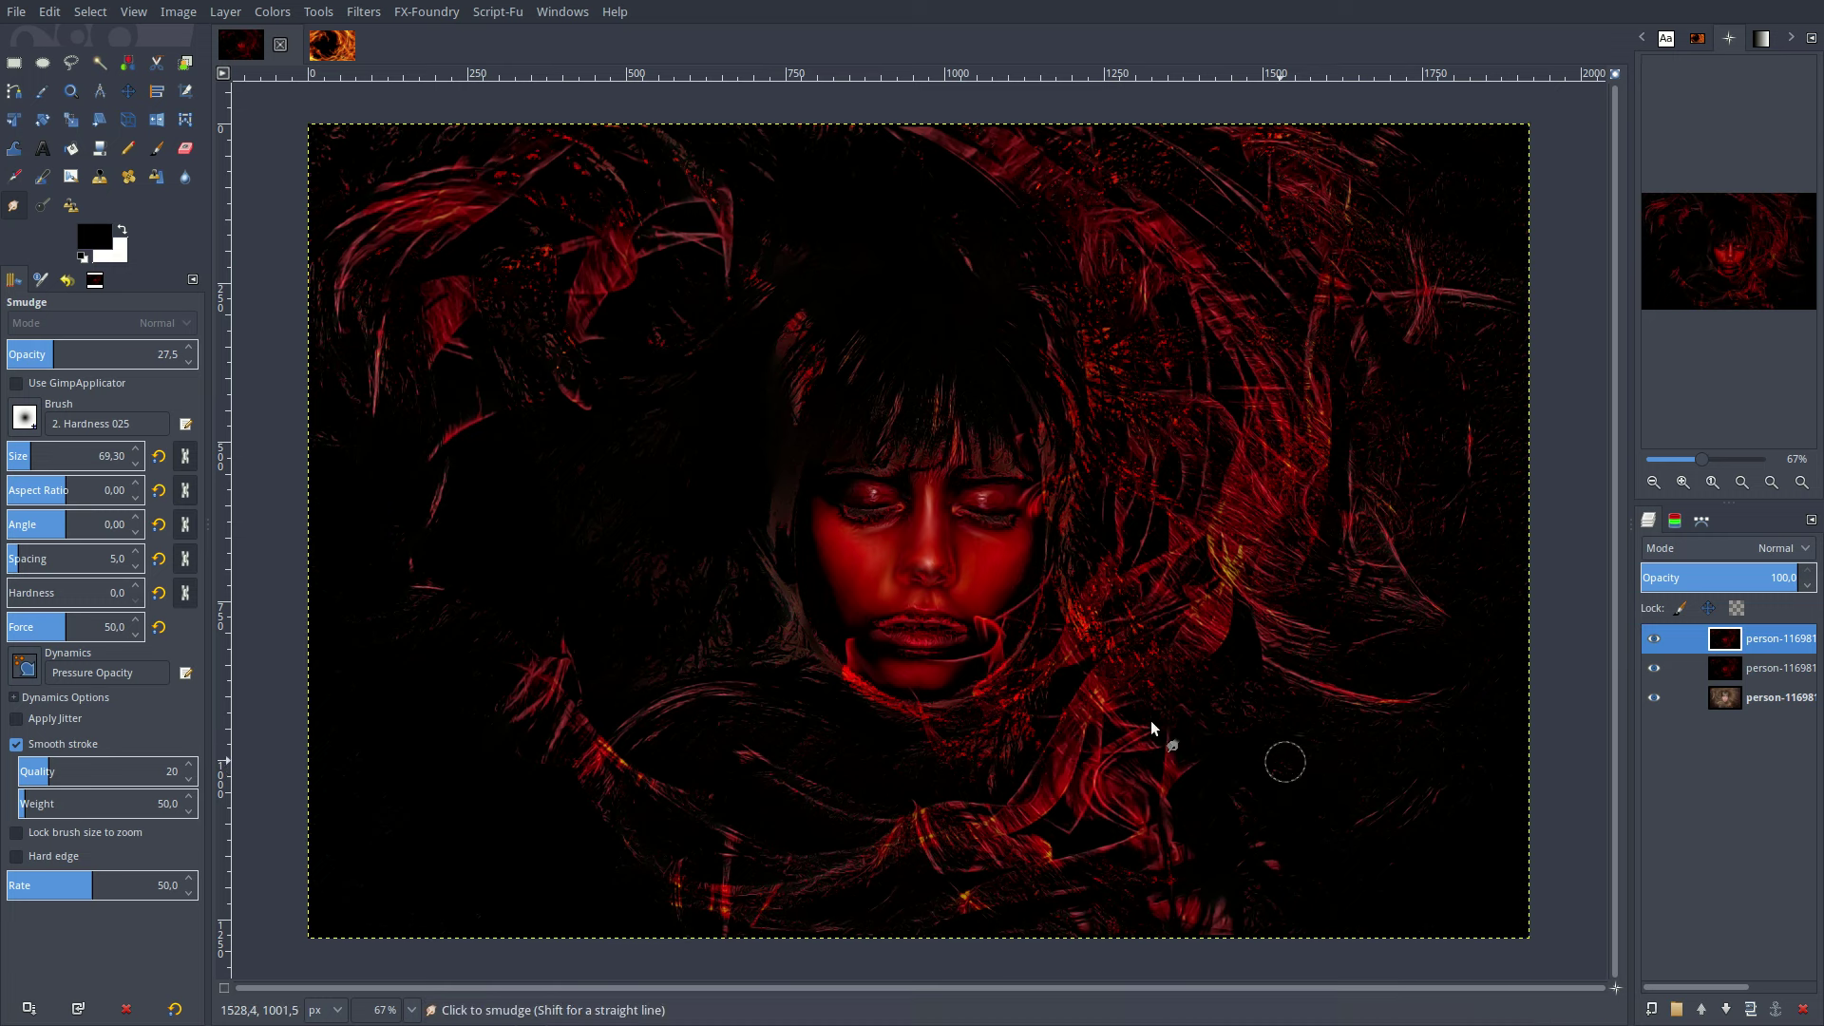
key("ctrl+shift+f")
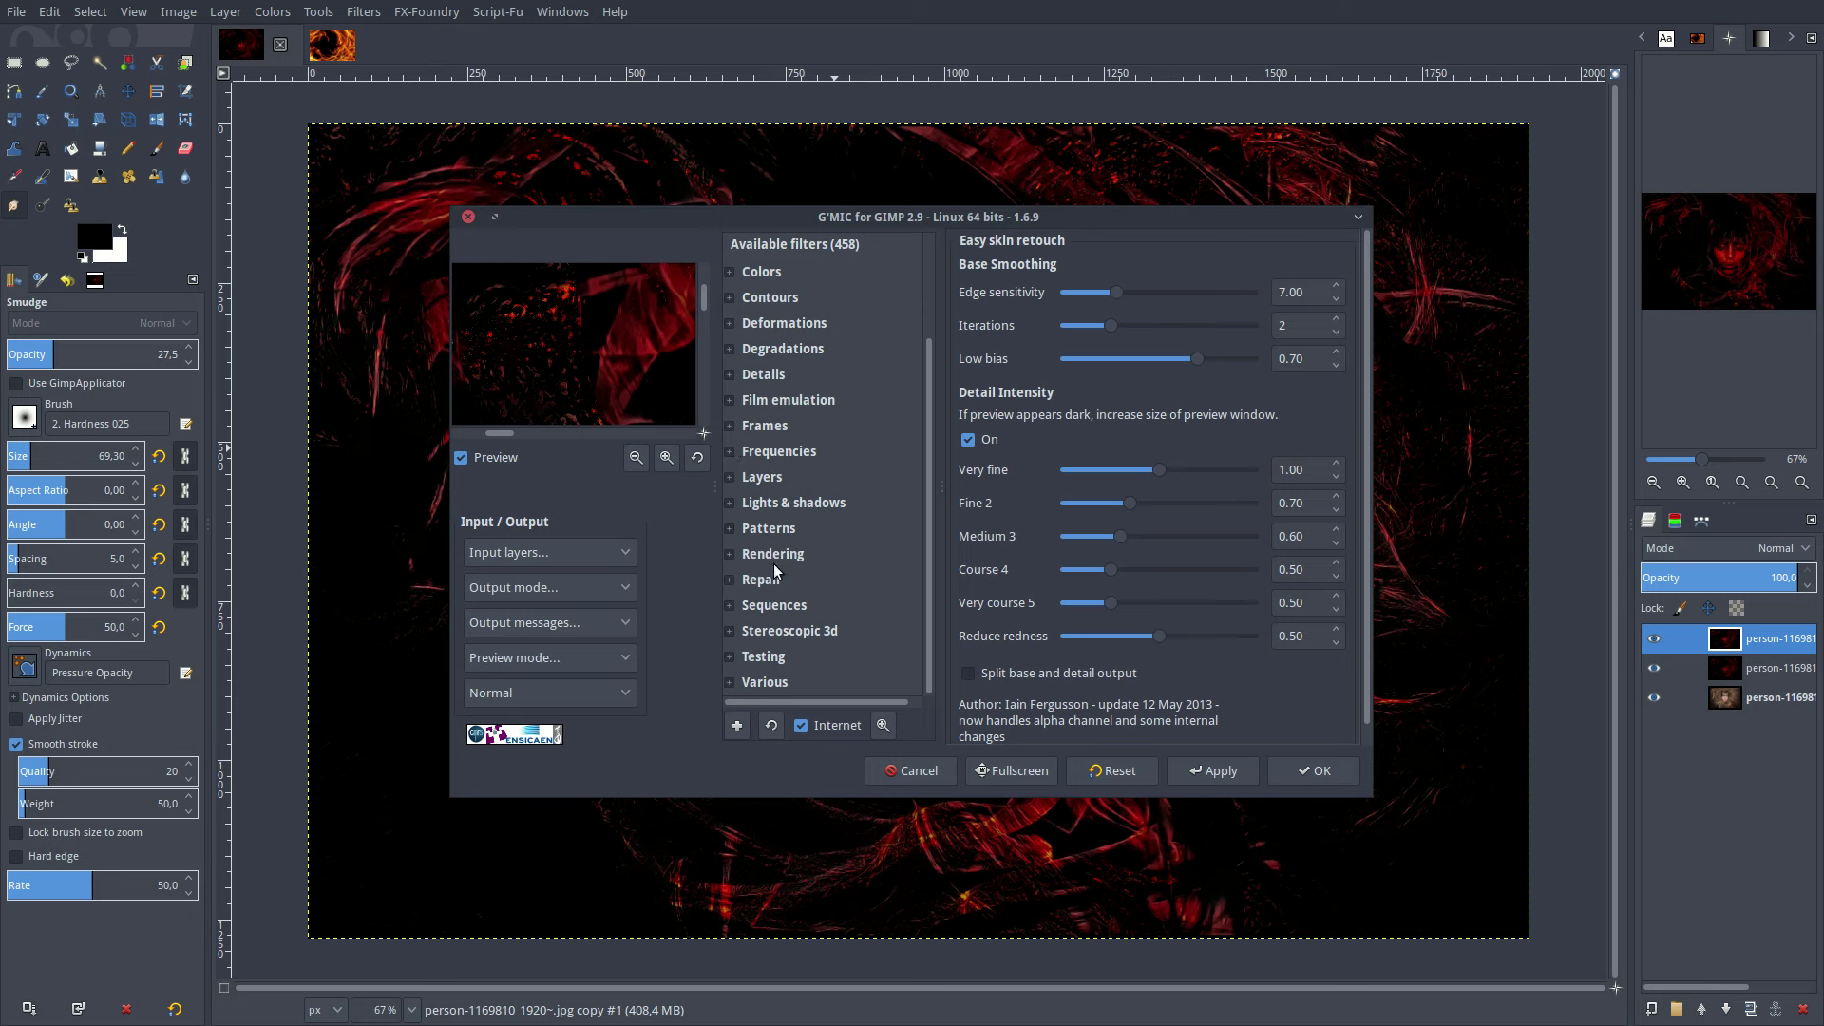
Apply G'MIC's Repair > Smooth [skin] filter to the copied portrait layer.
left_click(730, 583)
scroll(806, 594, "down", 3)
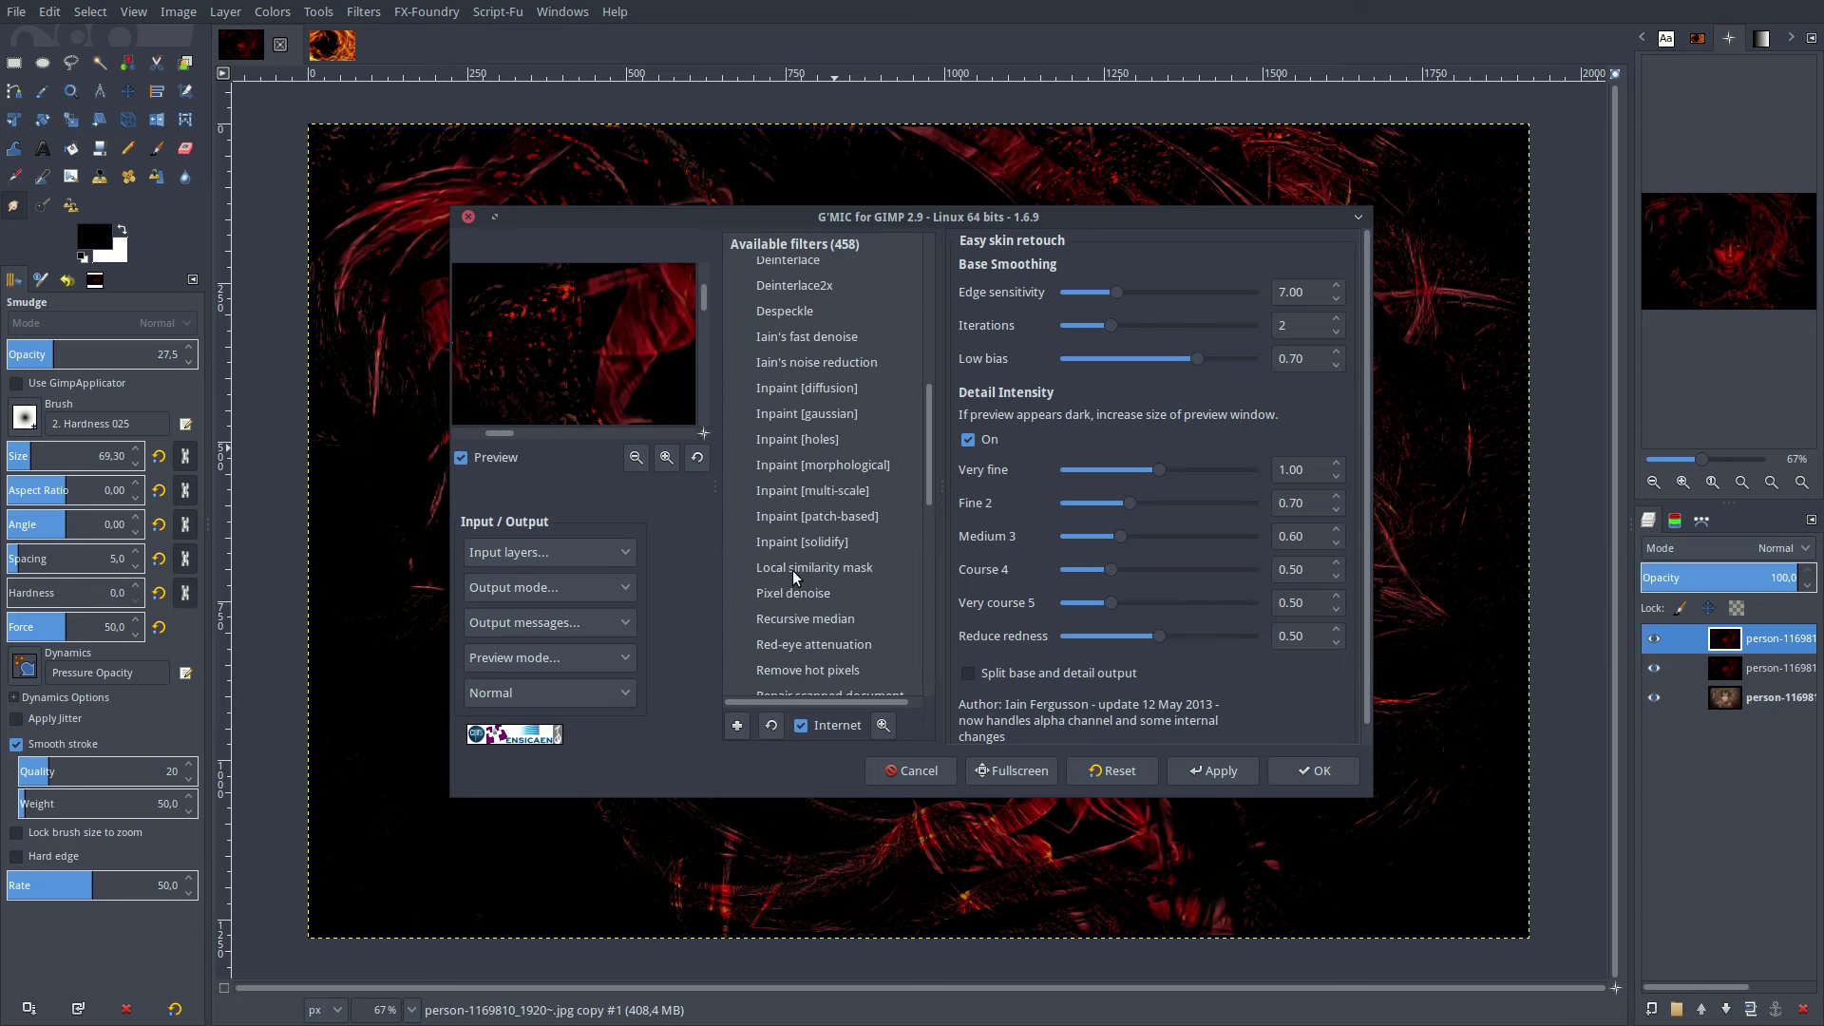
scroll(805, 594, "down", 3)
scroll(805, 594, "down", 2)
scroll(806, 594, "down", 1)
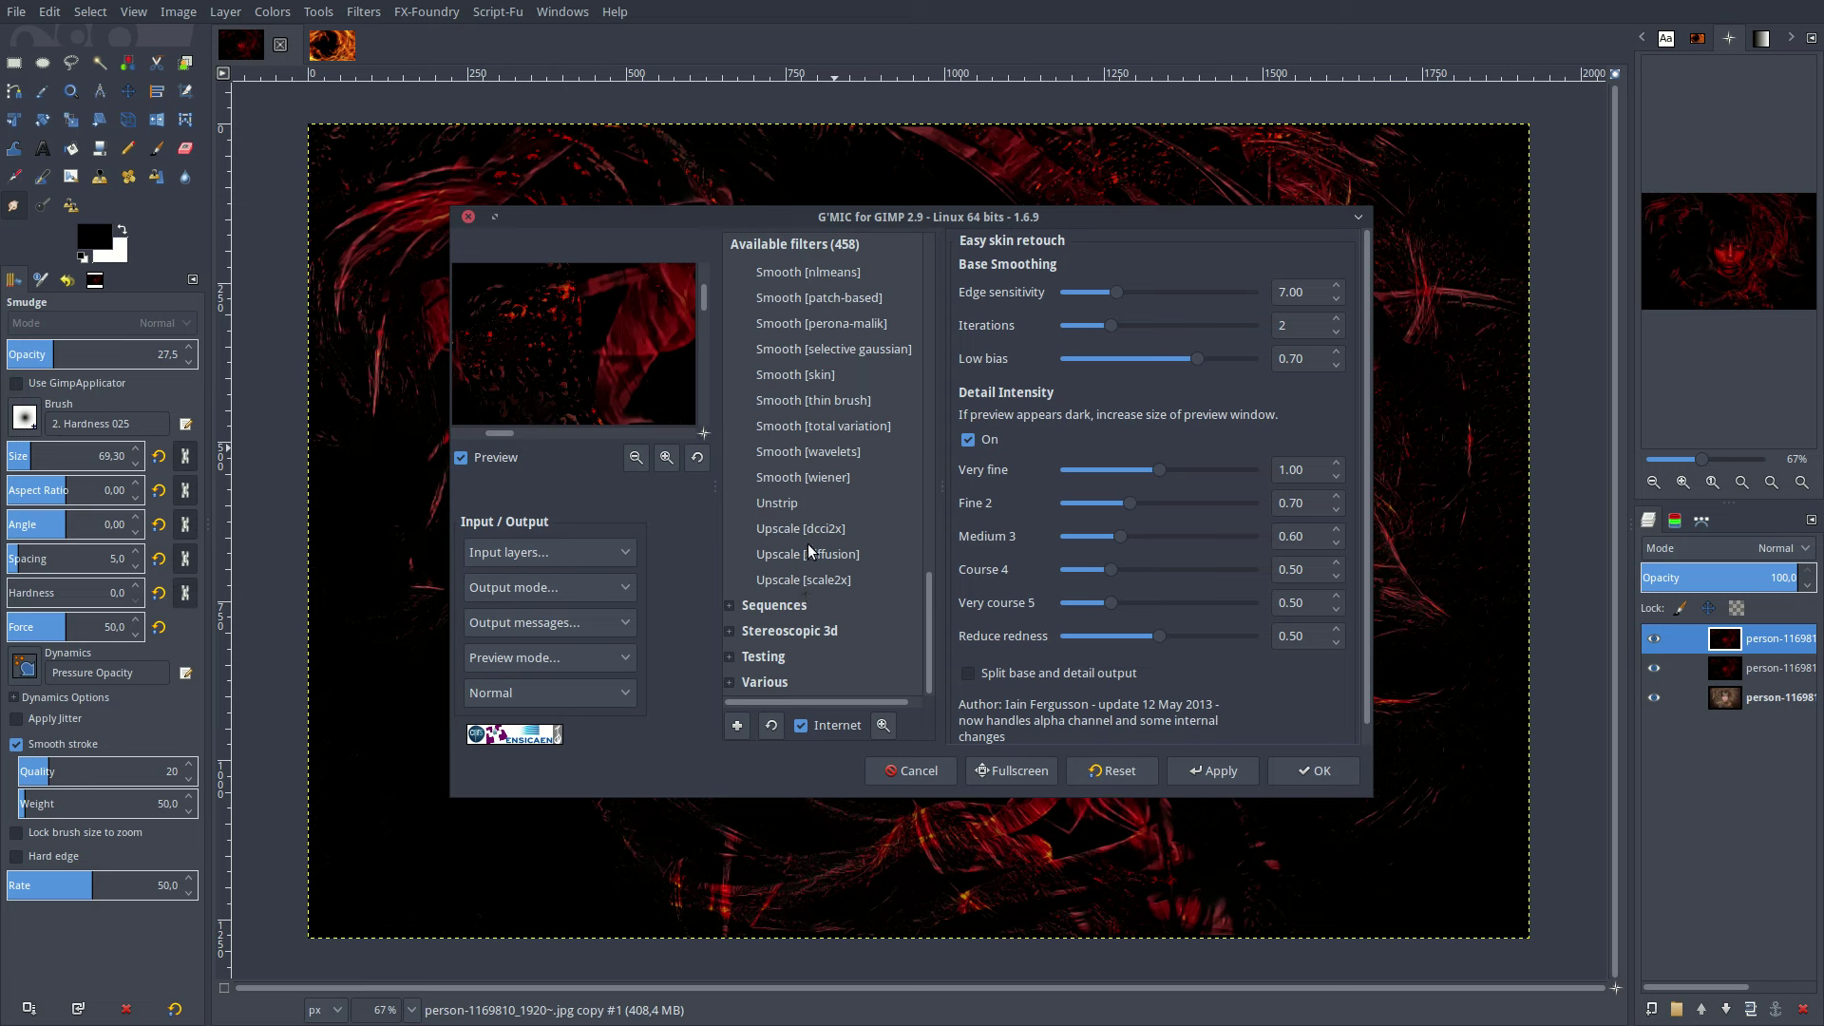
left_click(833, 378)
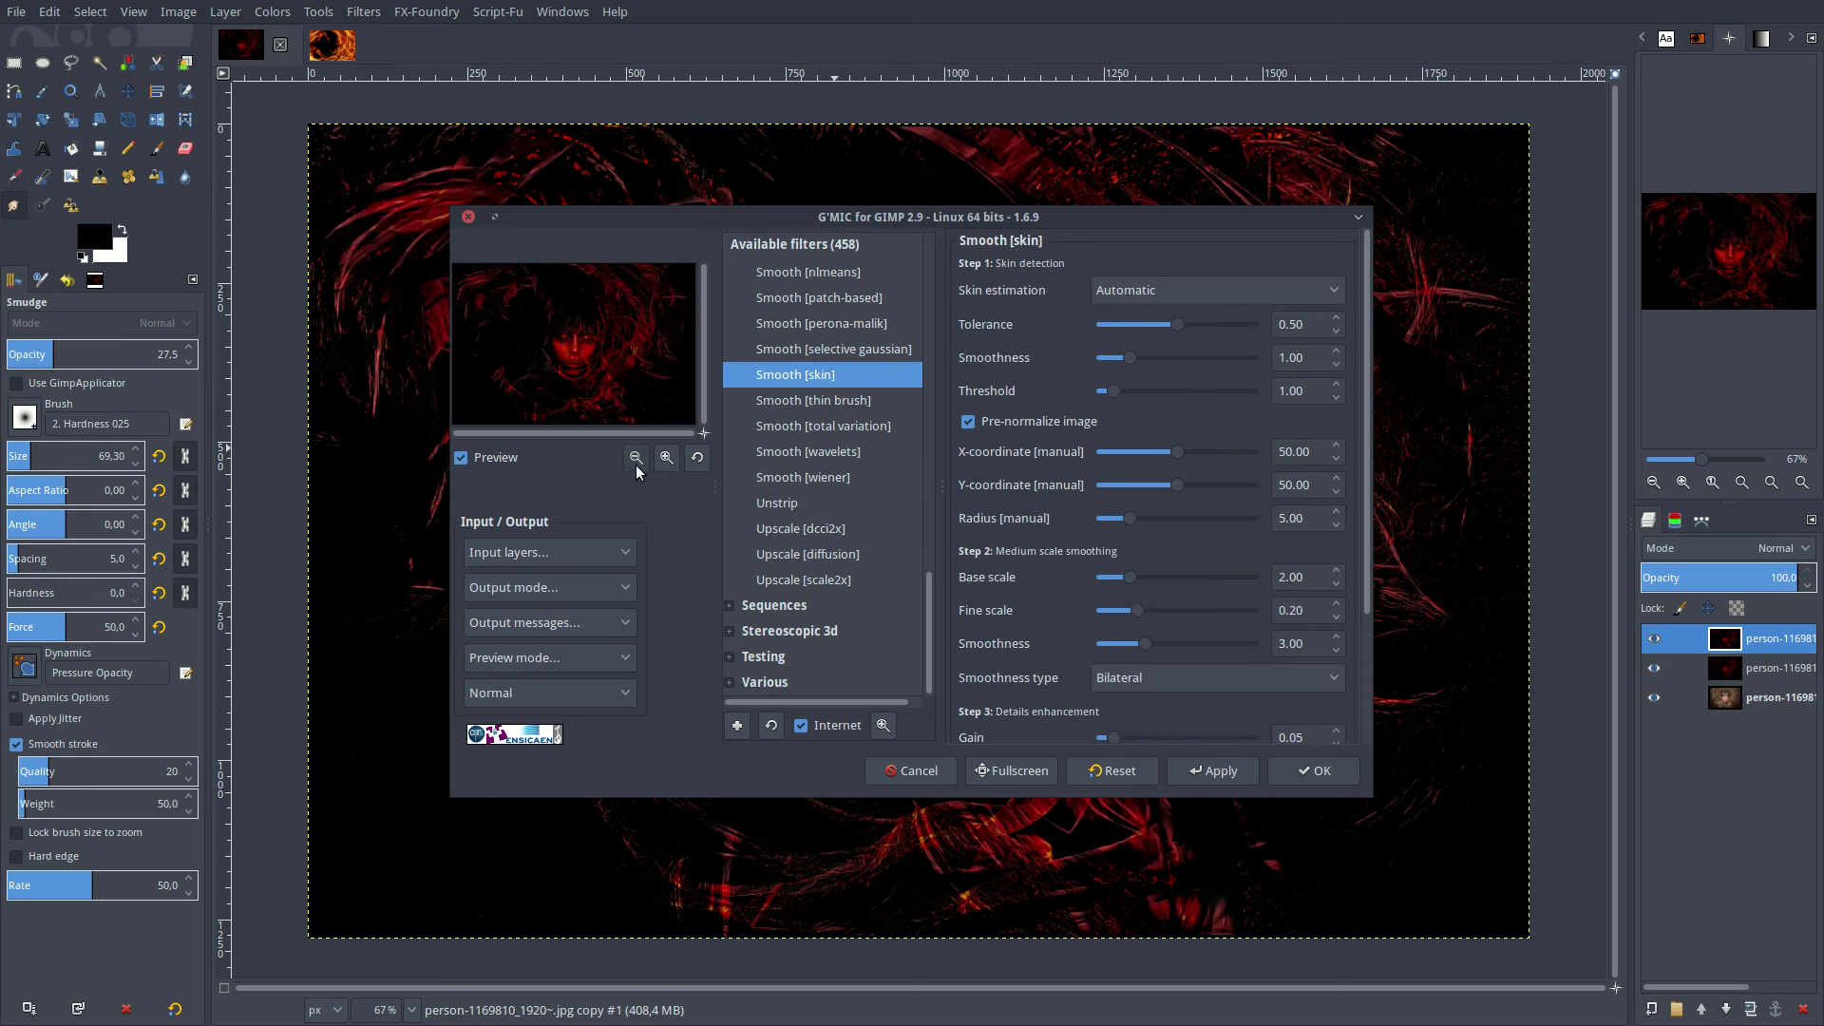
left_click(1315, 770)
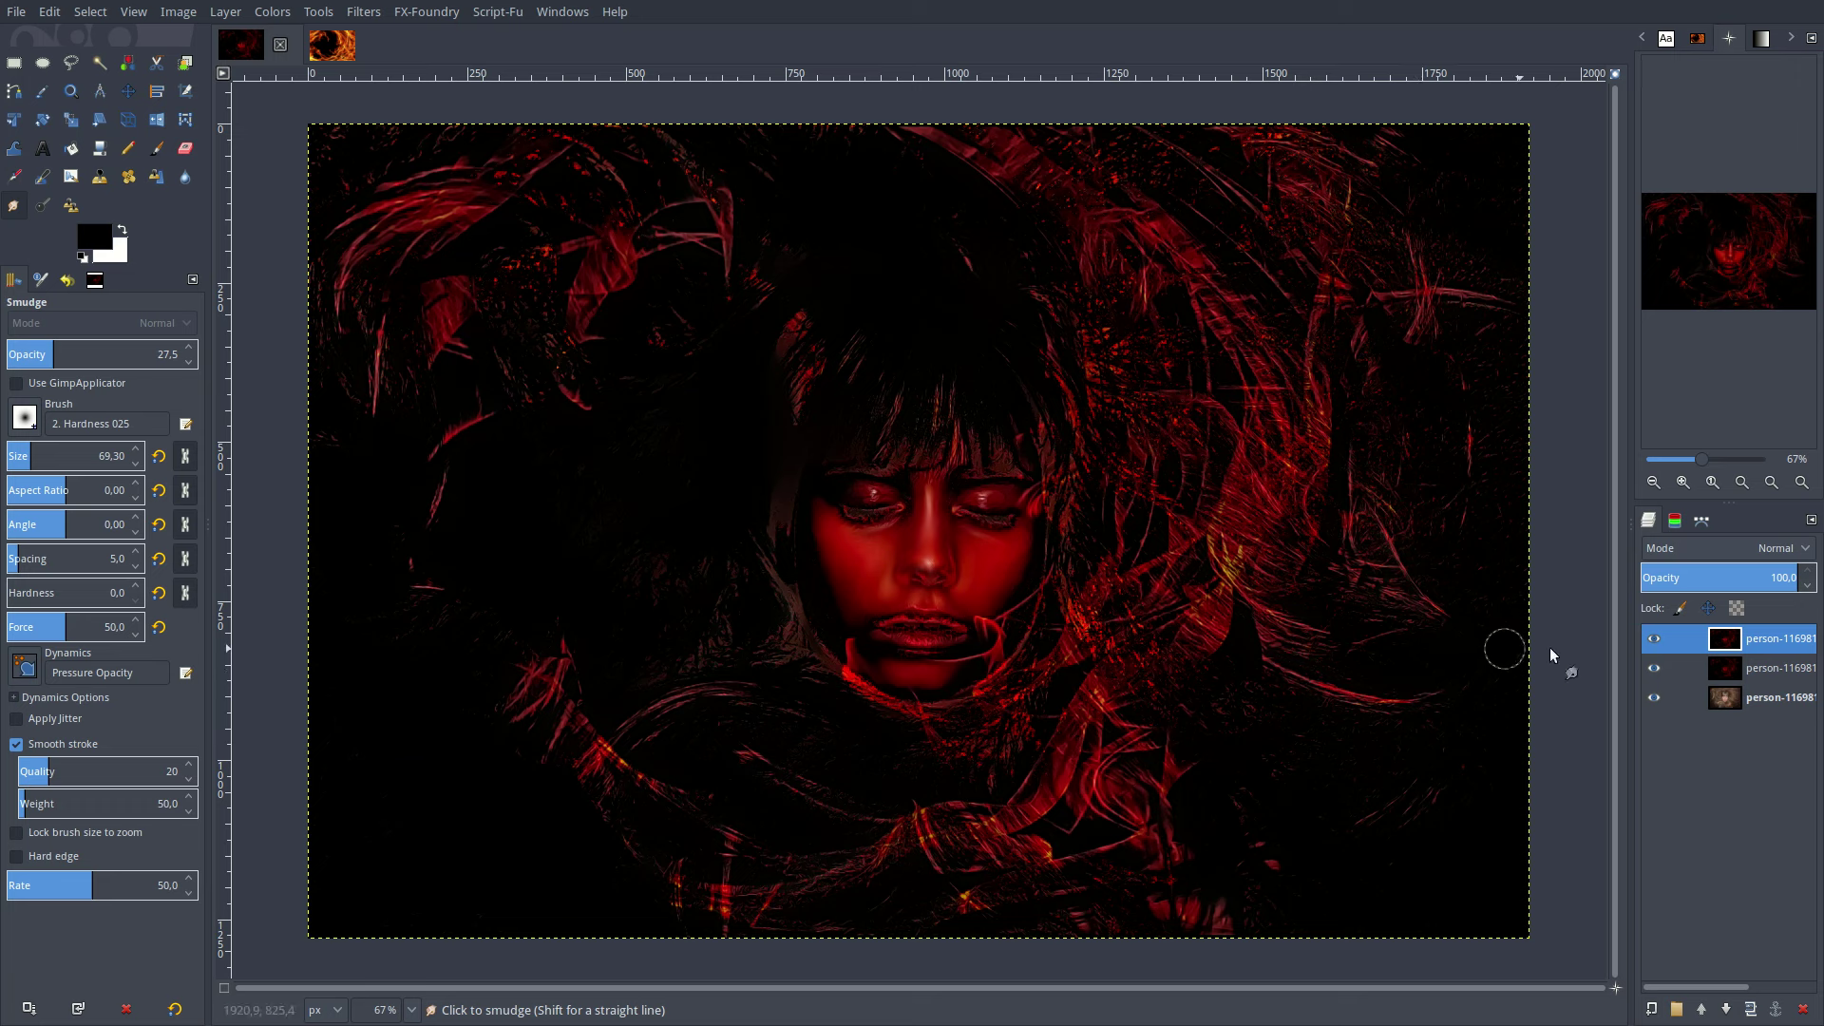
Set the top layer's opacity to 50, then 75, and finally 85.
double_click(1774, 583)
type("50")
key("Return")
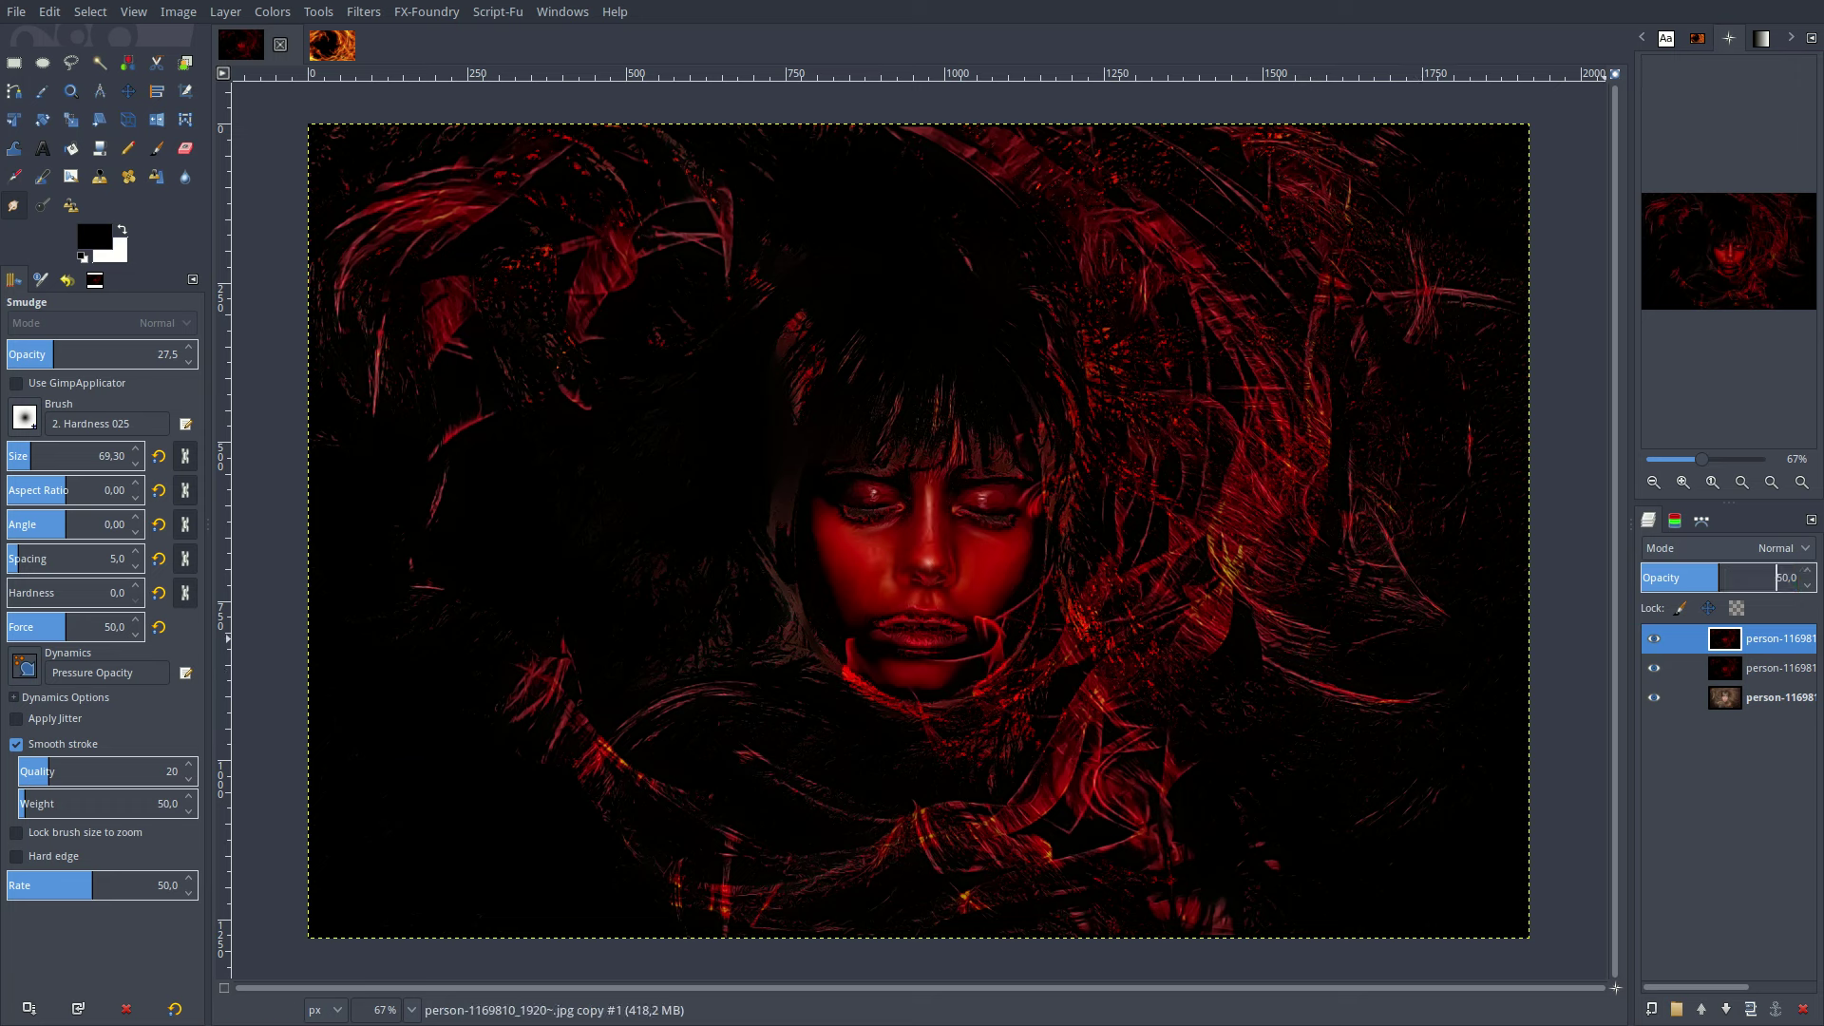
double_click(1784, 590)
type("75")
key("Return")
double_click(1779, 586)
type("85")
key("Return")
Merge the retouched copy down, then hide and show the red layer twice to compare.
right_click(1718, 642)
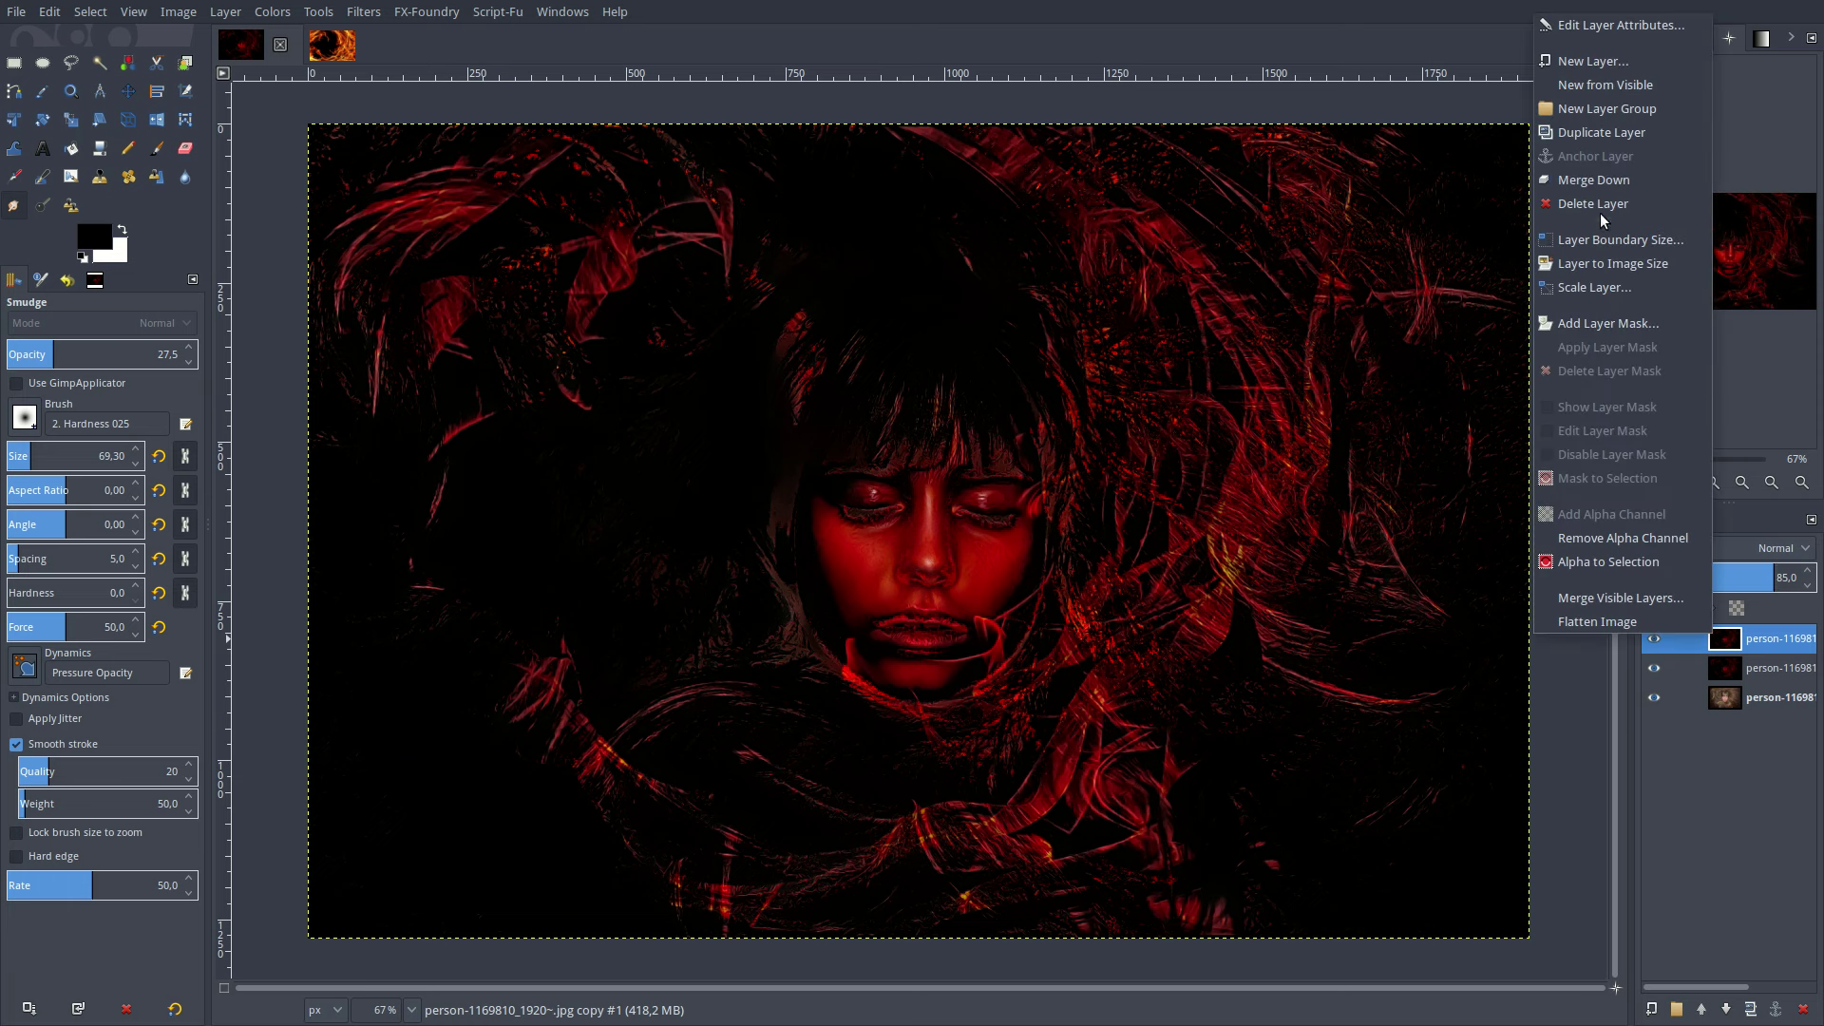
left_click(1612, 182)
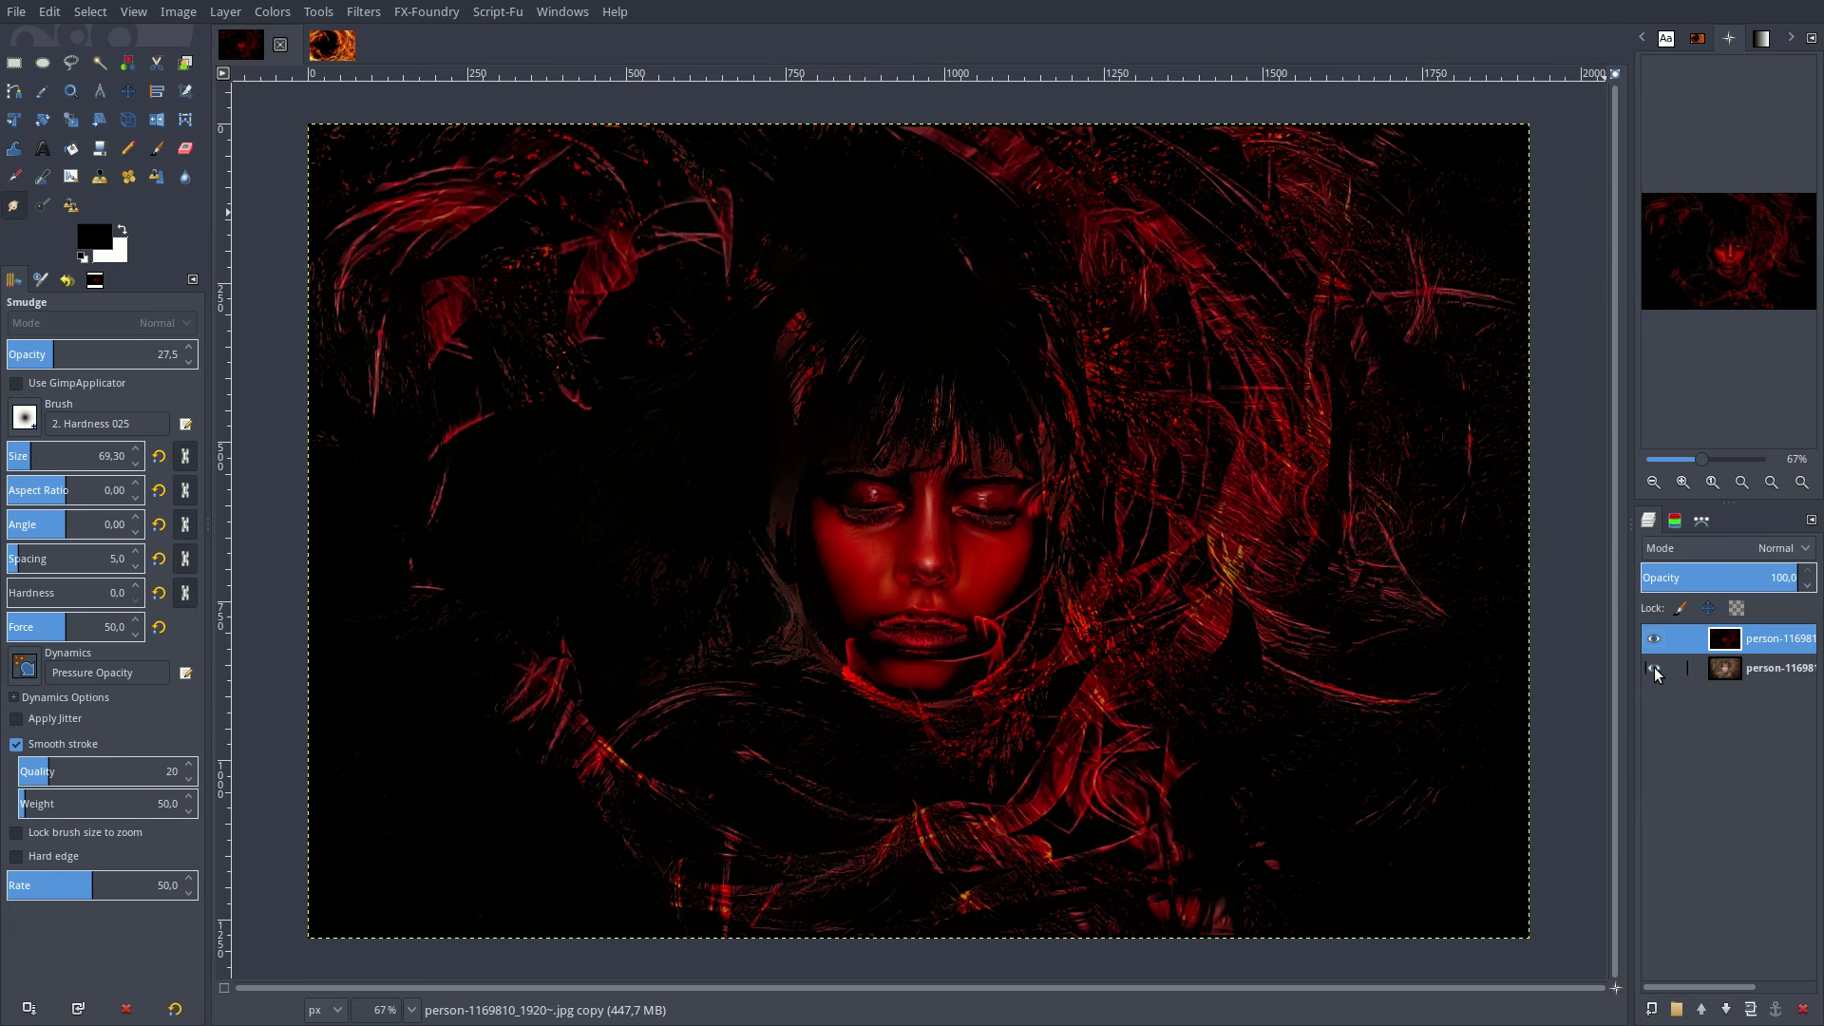
left_click(1654, 642)
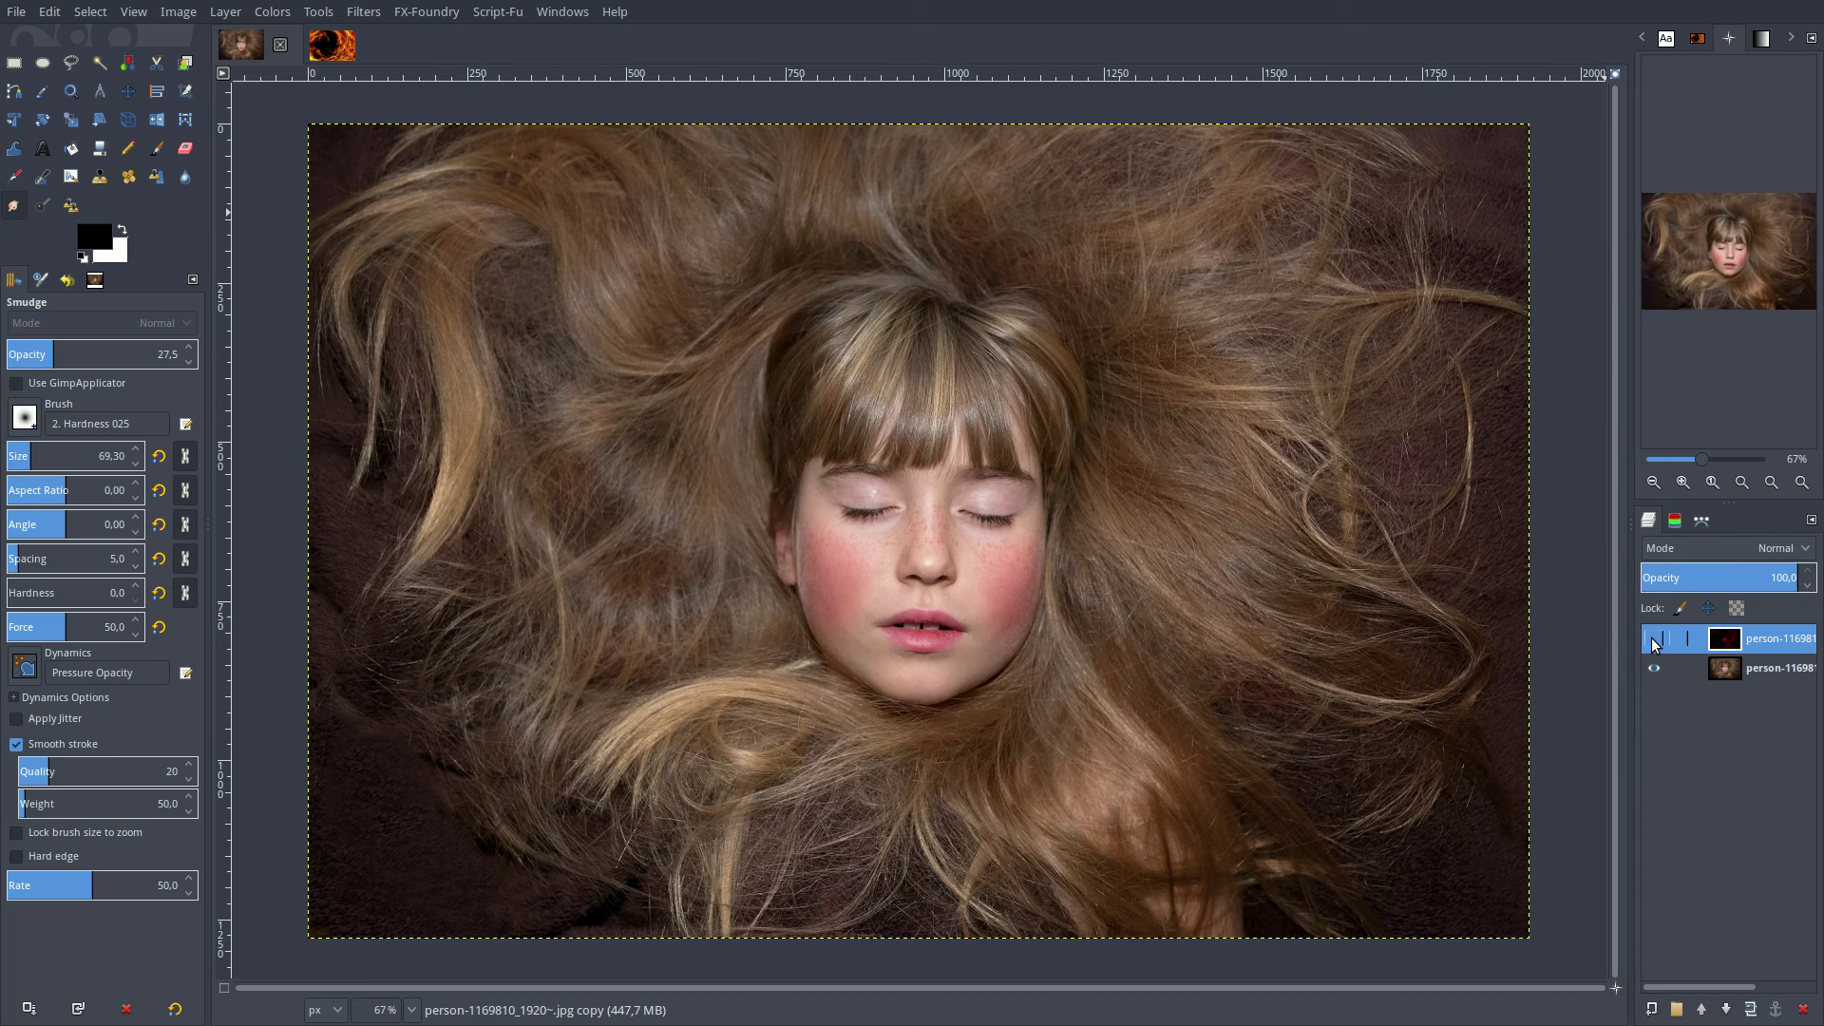
left_click(1655, 641)
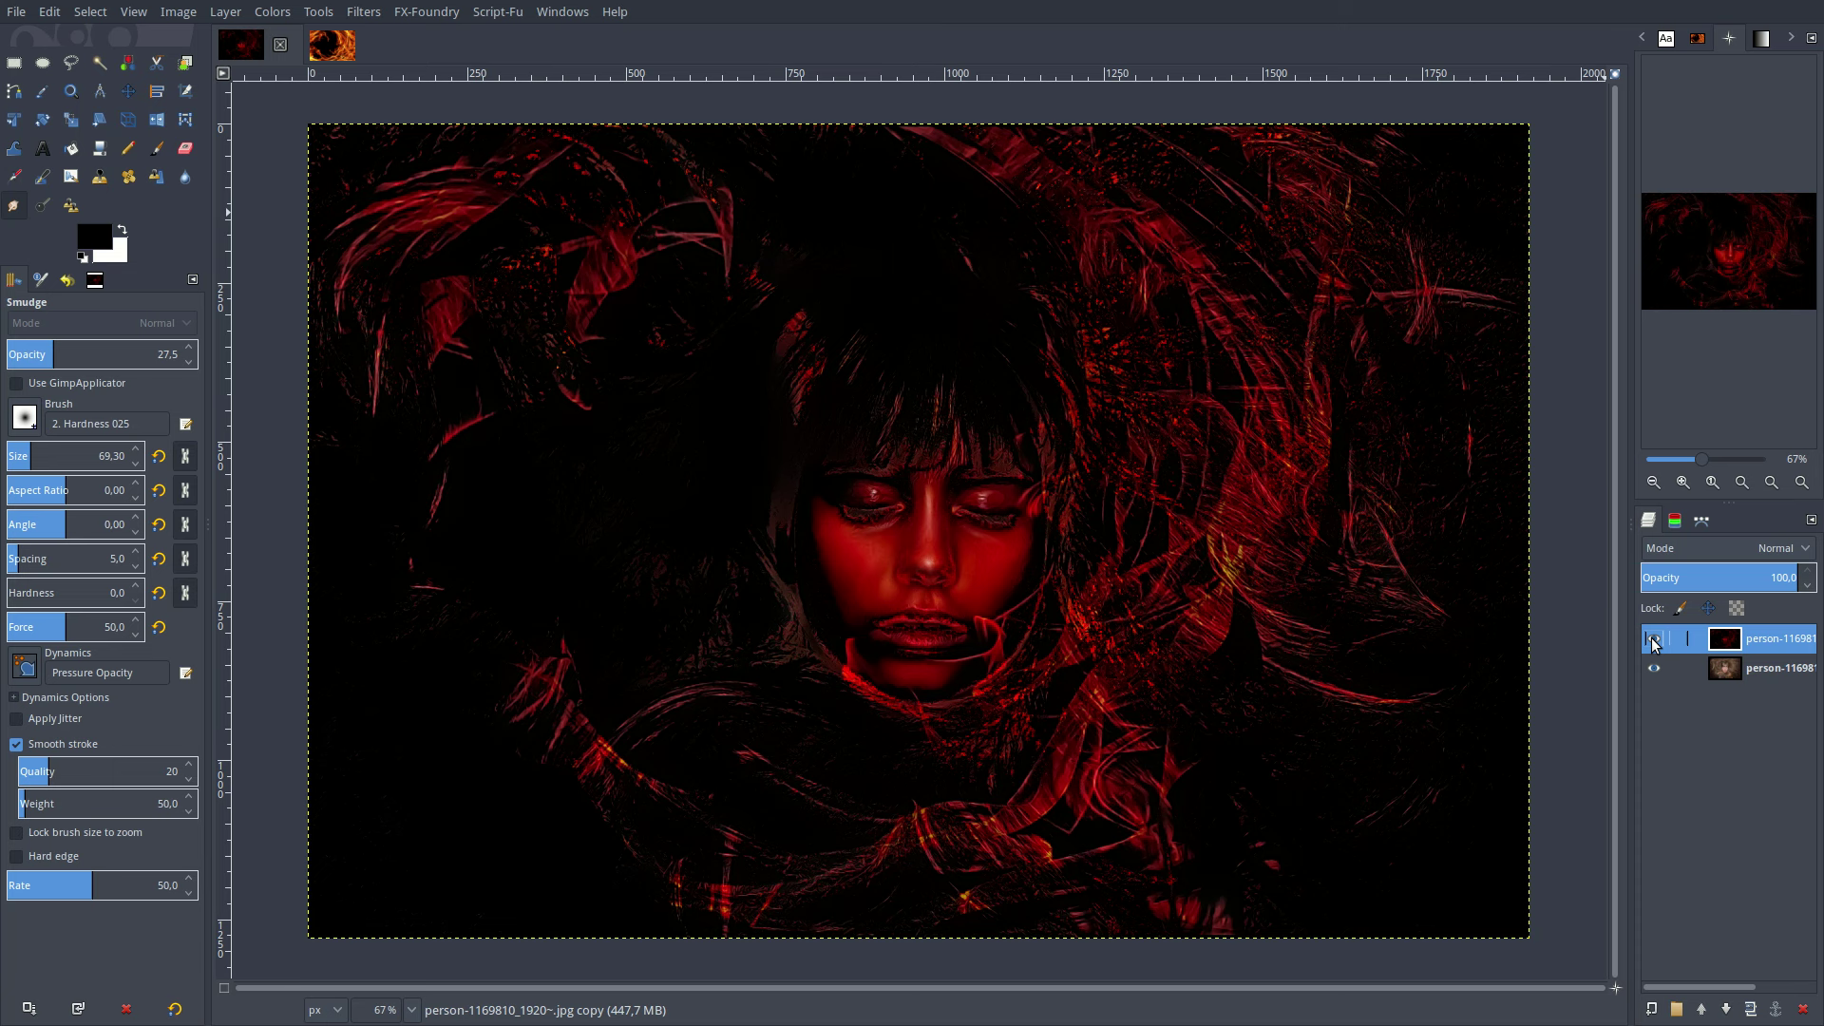
left_click(1654, 641)
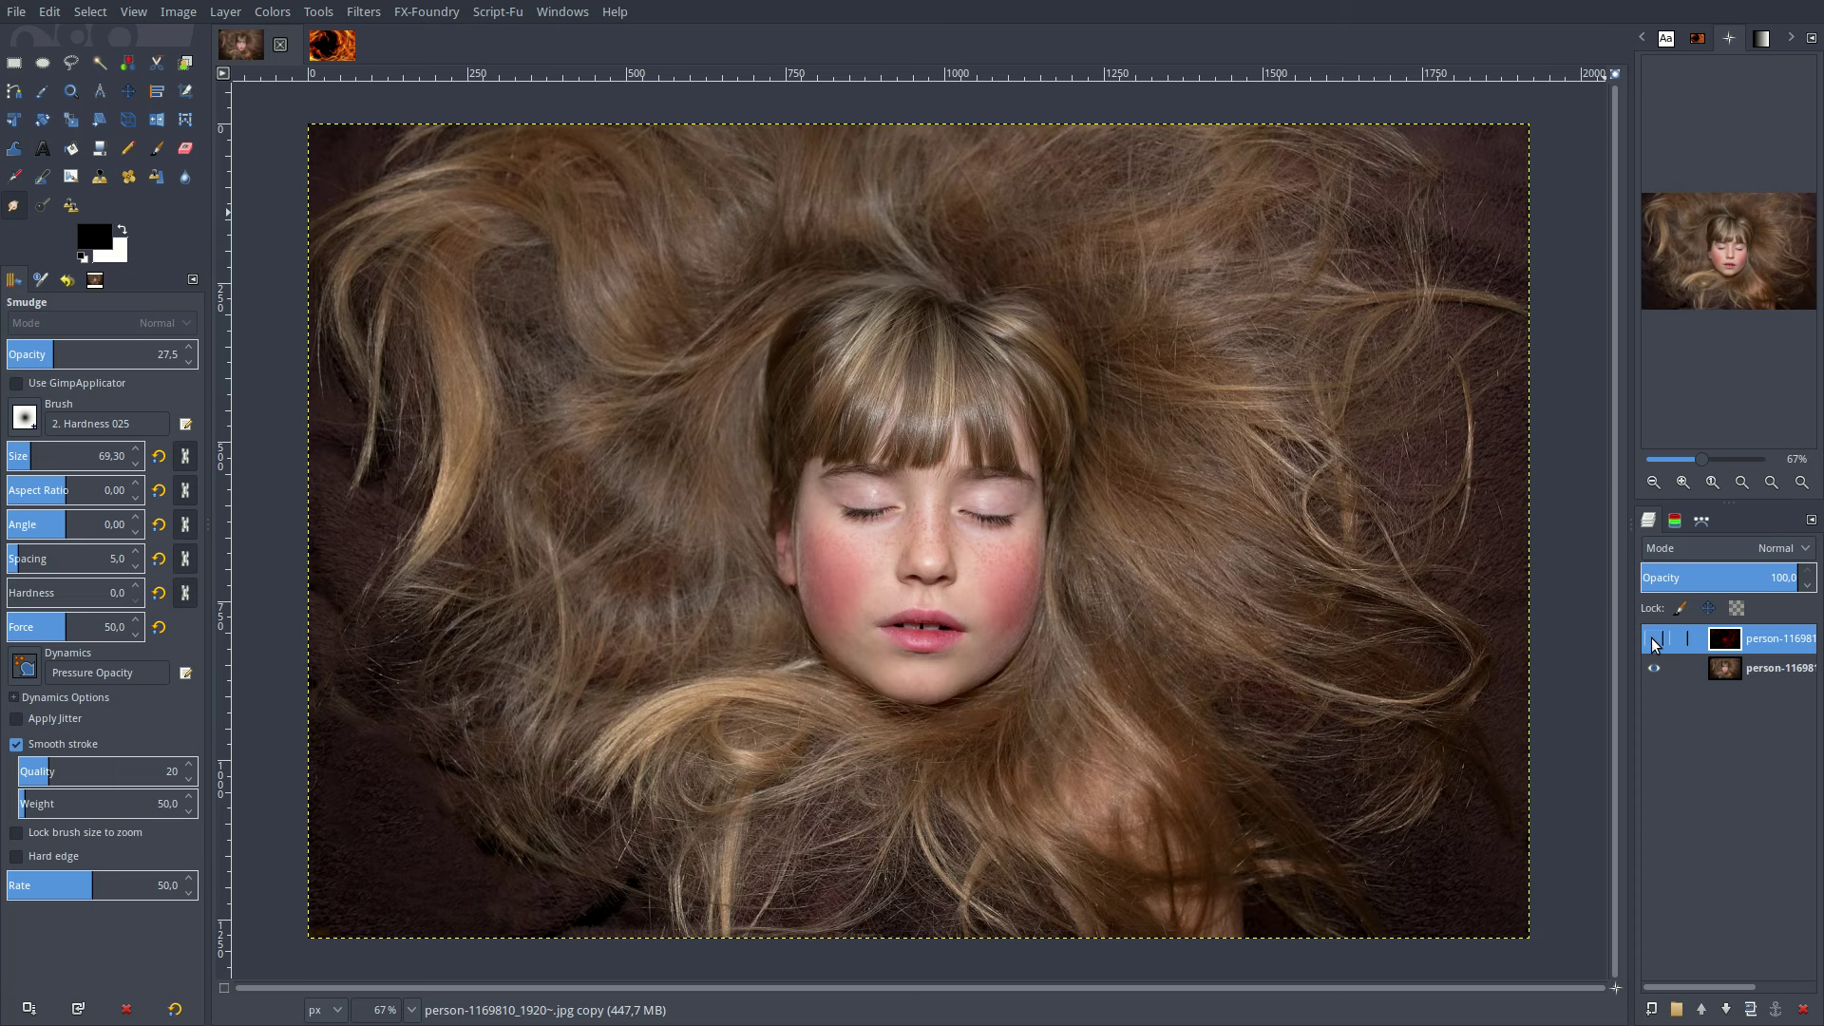
left_click(1654, 643)
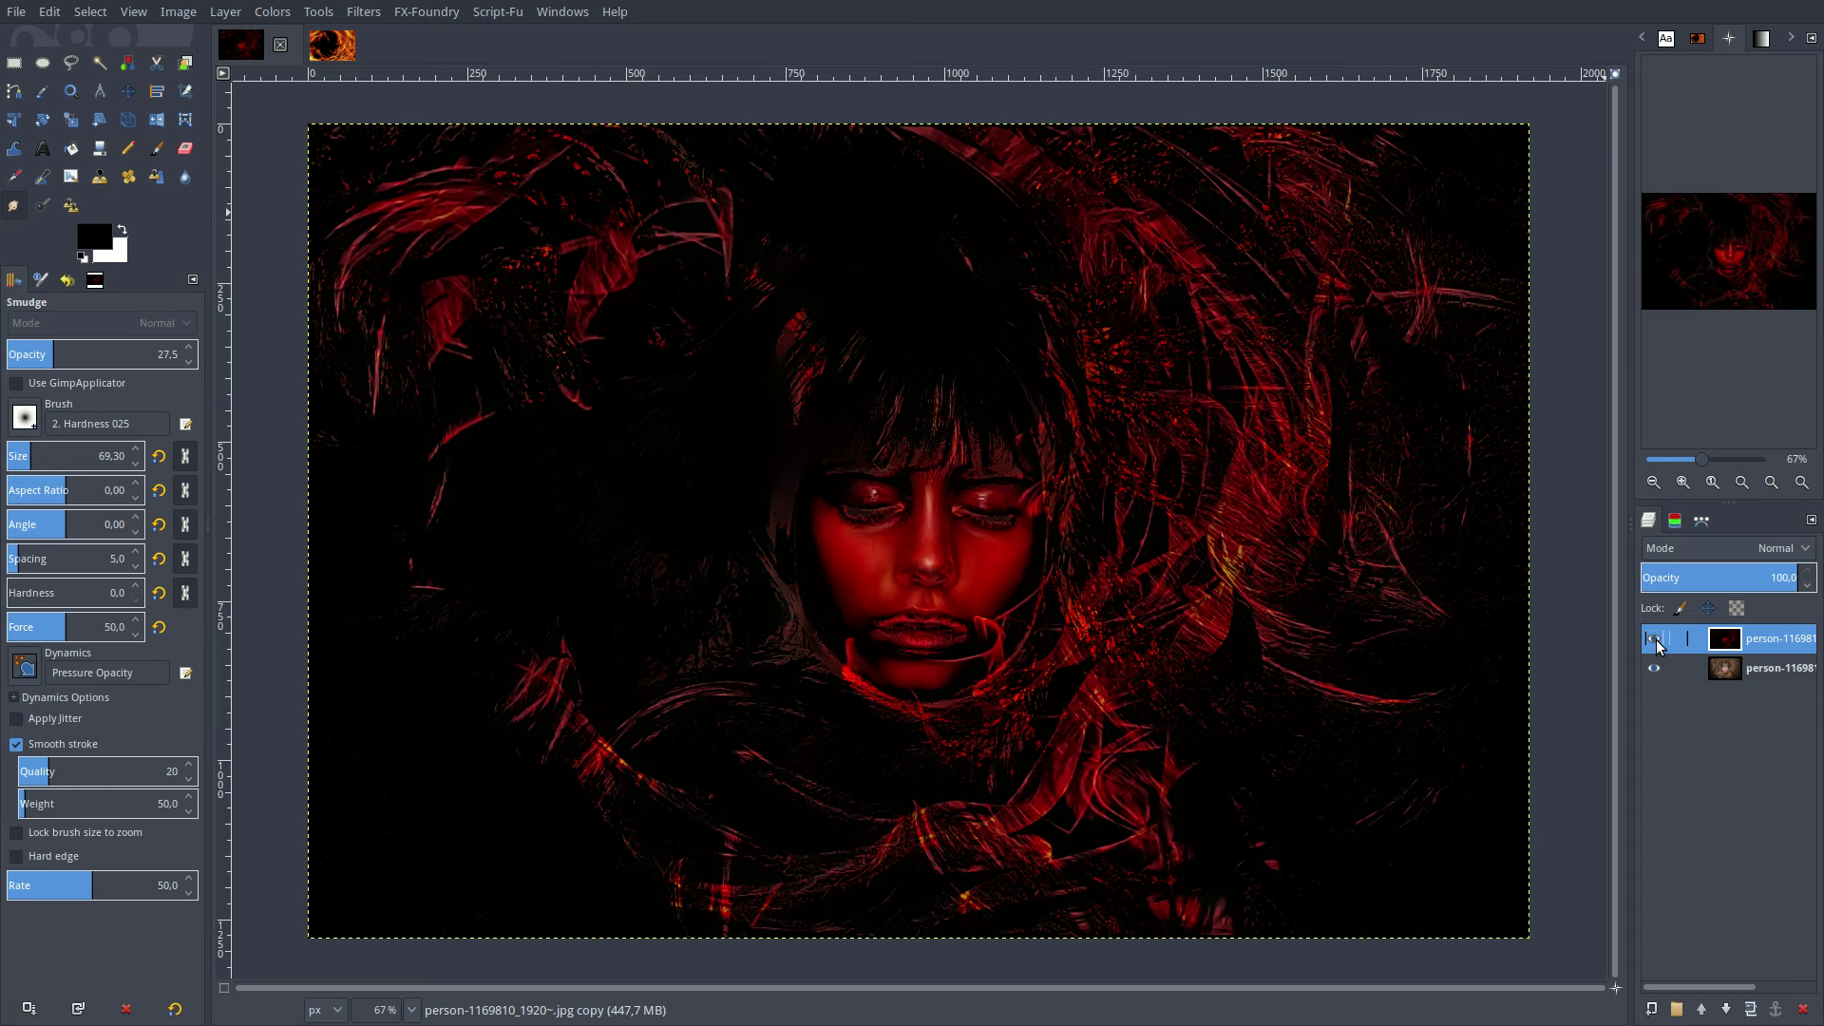